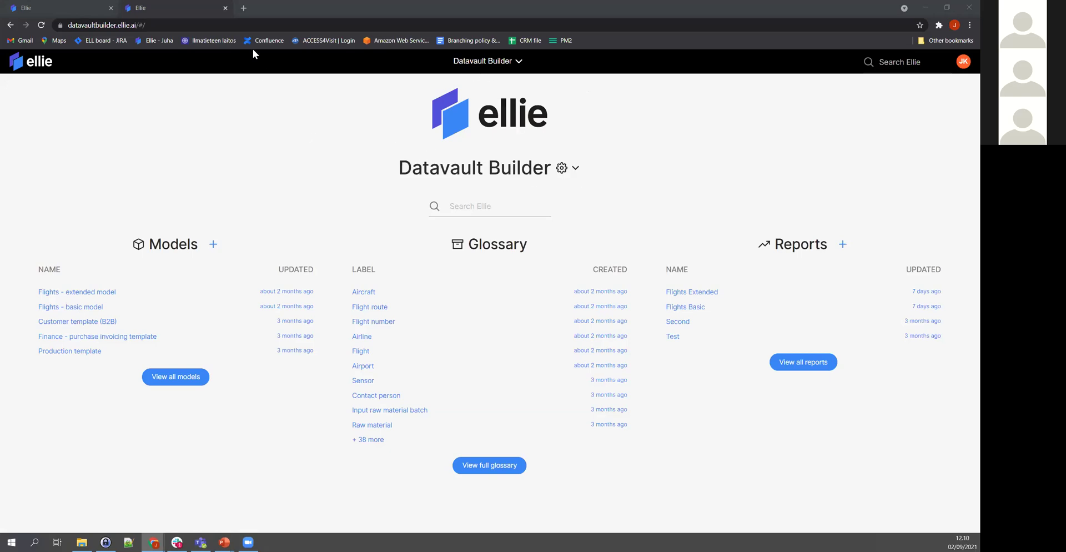
Step: Open the Production template model from the Datavault Builder home page and examine its diagram at 110% with the history shown
{"action": "left_click", "coordinate": [47, 6]}
{"action": "left_click", "coordinate": [161, 6]}
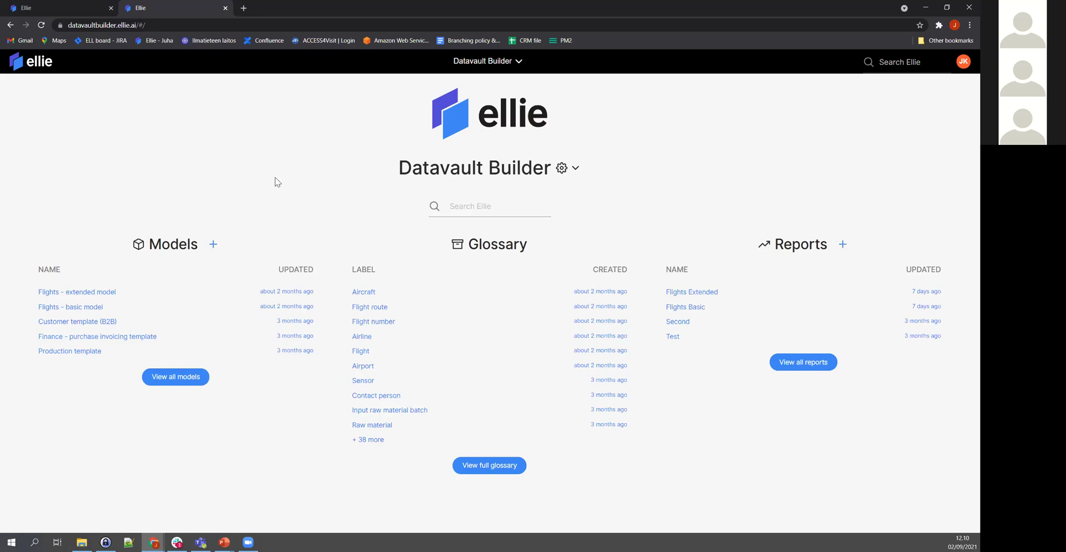
{"action": "left_click", "coordinate": [123, 351]}
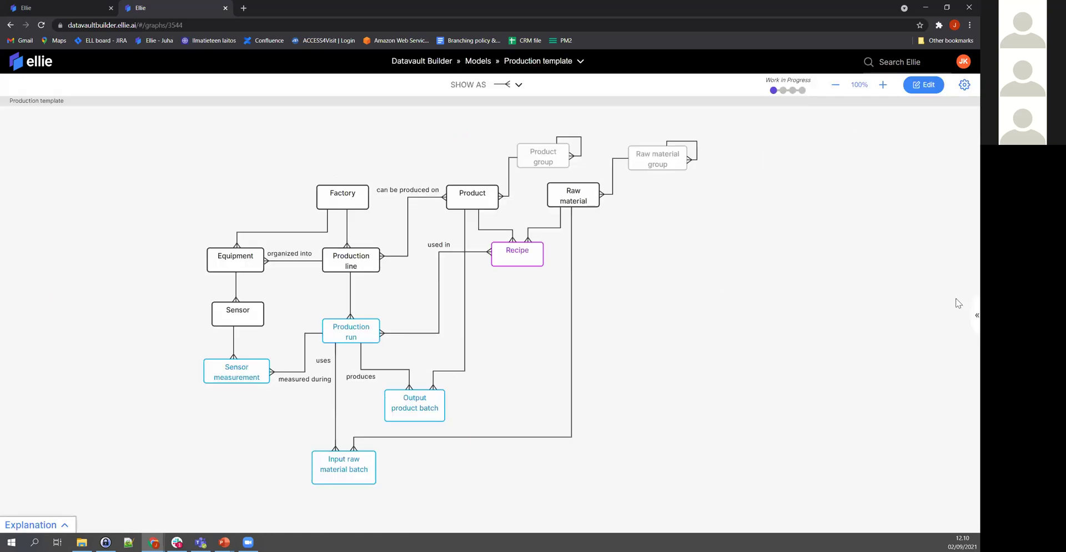
{"action": "left_click", "coordinate": [970, 317]}
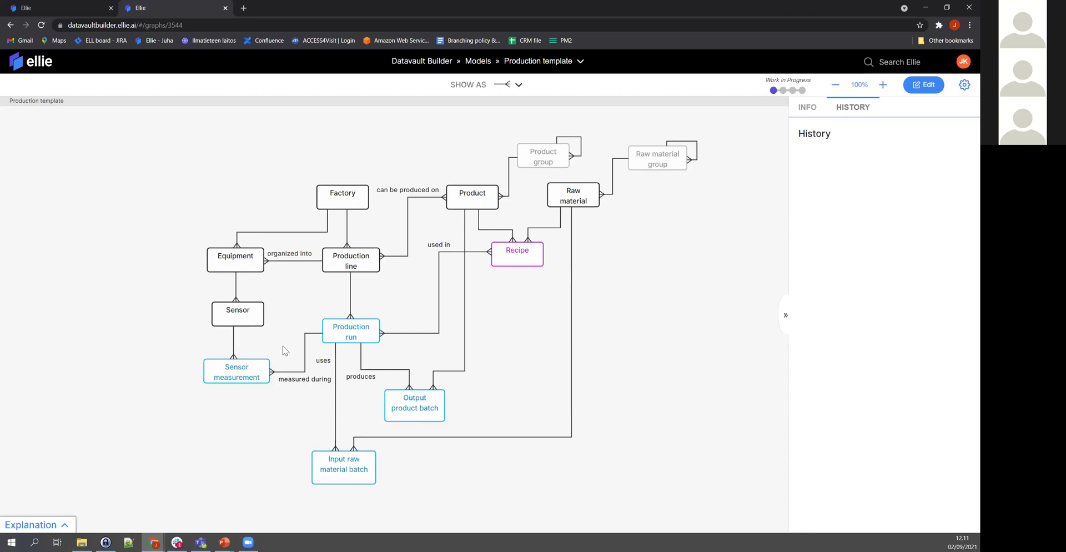
{"action": "left_click", "coordinate": [882, 86]}
{"action": "left_click_drag", "start_coordinate": [555, 371], "coordinate": [503, 345]}
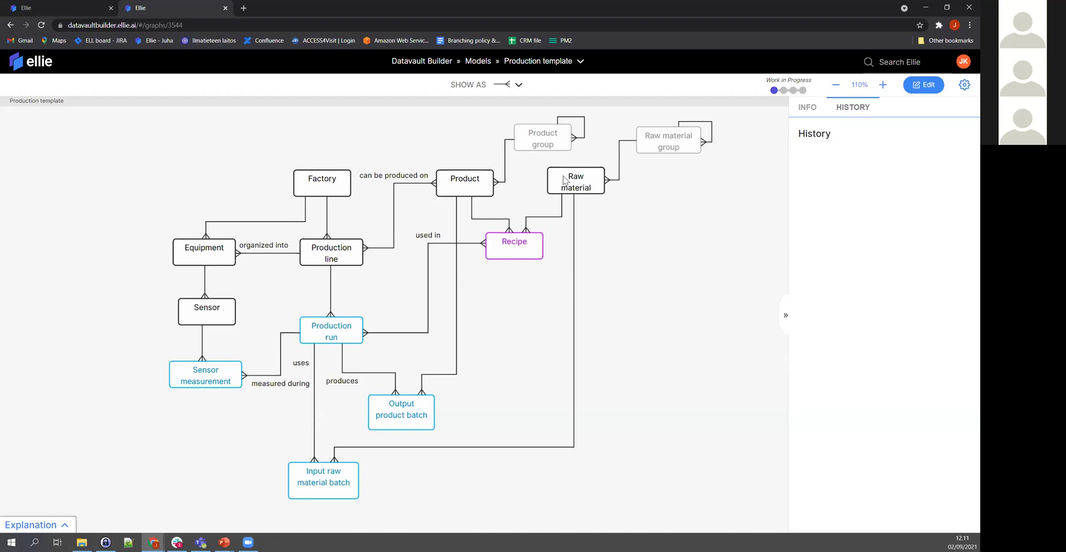
Step: Open the Customer template (B2B) model from the models list and view its diagram at 110%
{"action": "left_click", "coordinate": [476, 63]}
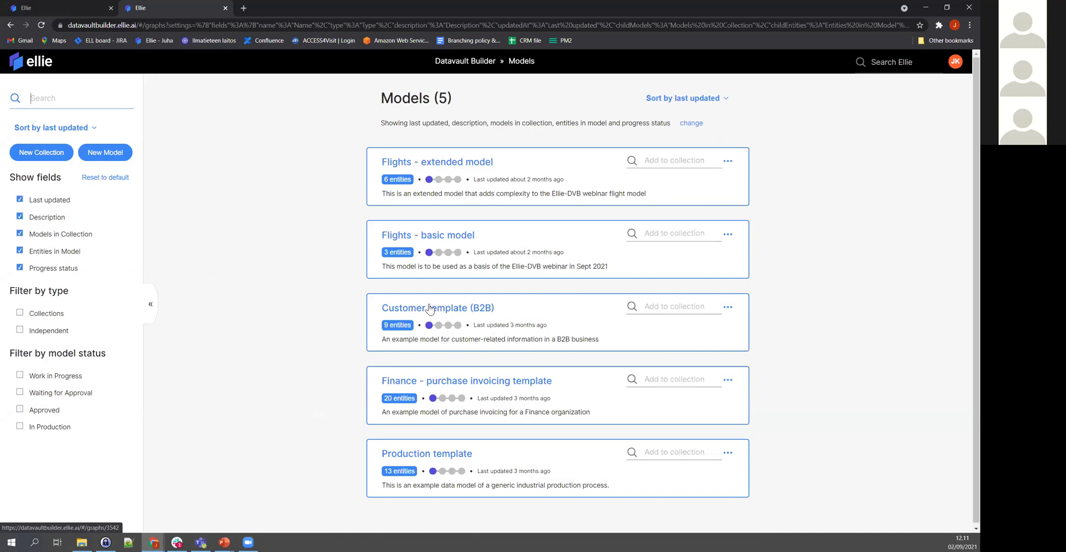
{"action": "left_click", "coordinate": [430, 310]}
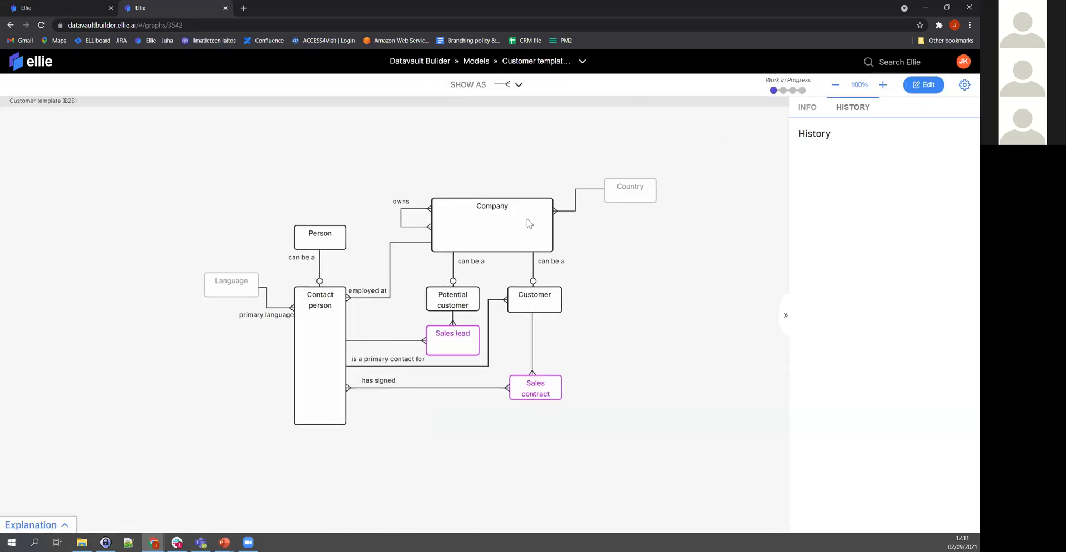
{"action": "left_click", "coordinate": [883, 85]}
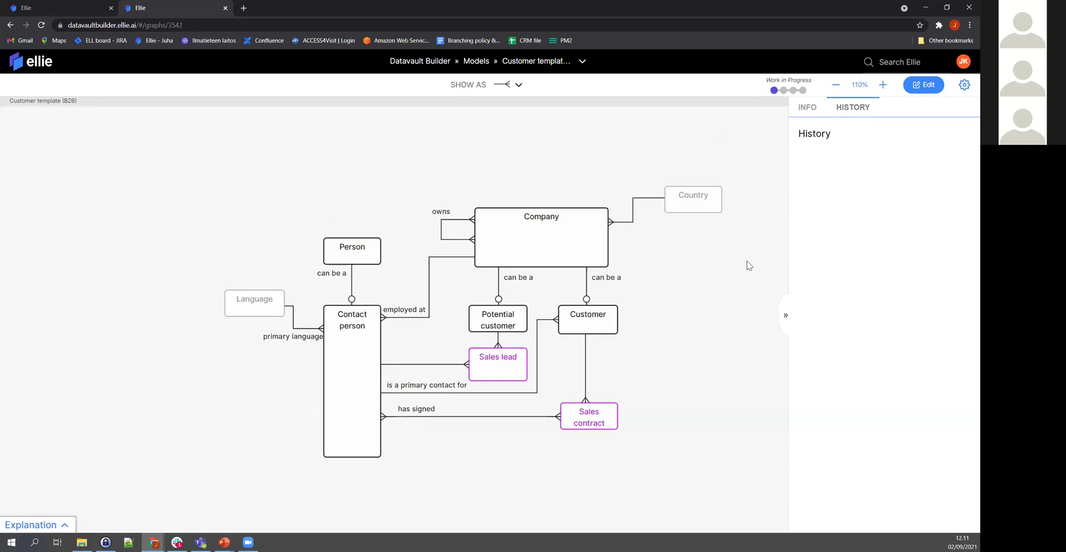
Step: Open the Customer entity from the diagram and review its description, attributes and relationships
{"action": "left_click", "coordinate": [567, 325]}
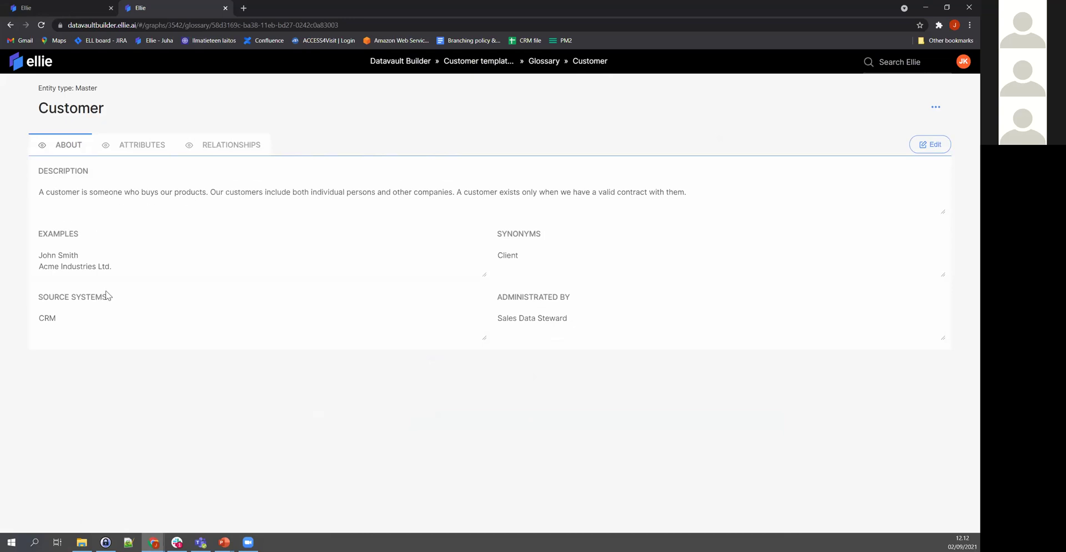
{"action": "left_click", "coordinate": [141, 148]}
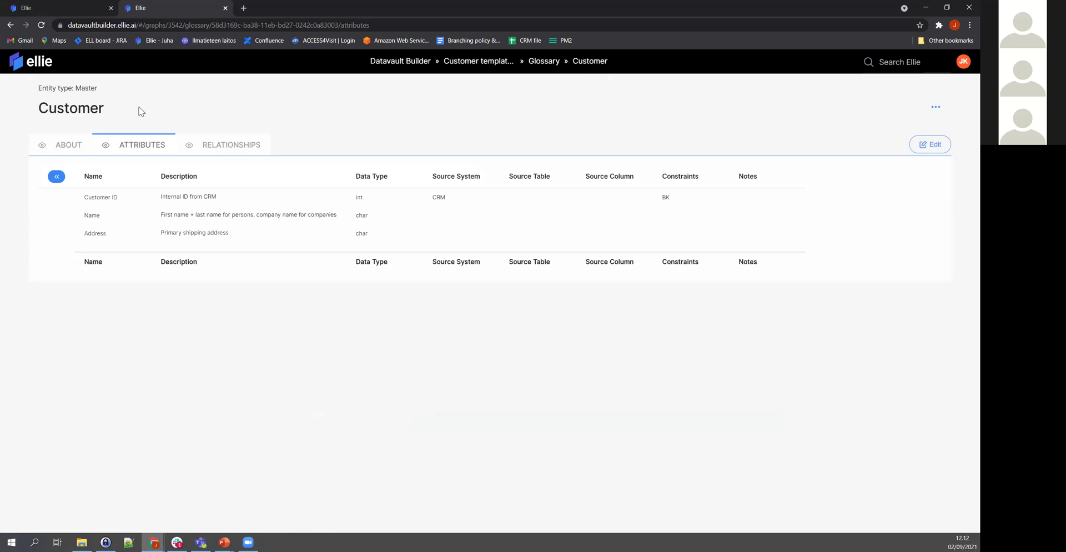
{"action": "left_click_drag", "start_coordinate": [105, 113], "coordinate": [39, 113]}
{"action": "left_click", "coordinate": [77, 115]}
{"action": "left_click", "coordinate": [233, 144]}
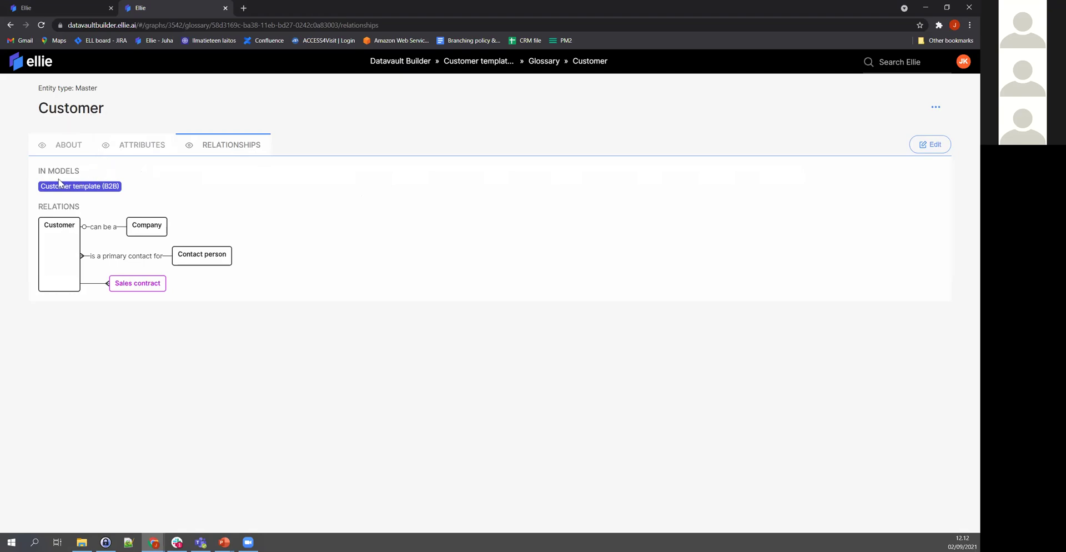
Step: Switch to the other Ellie environment, search for "custom" and open its Customer entity
{"action": "left_click", "coordinate": [95, 7]}
{"action": "type", "text": "custom"}
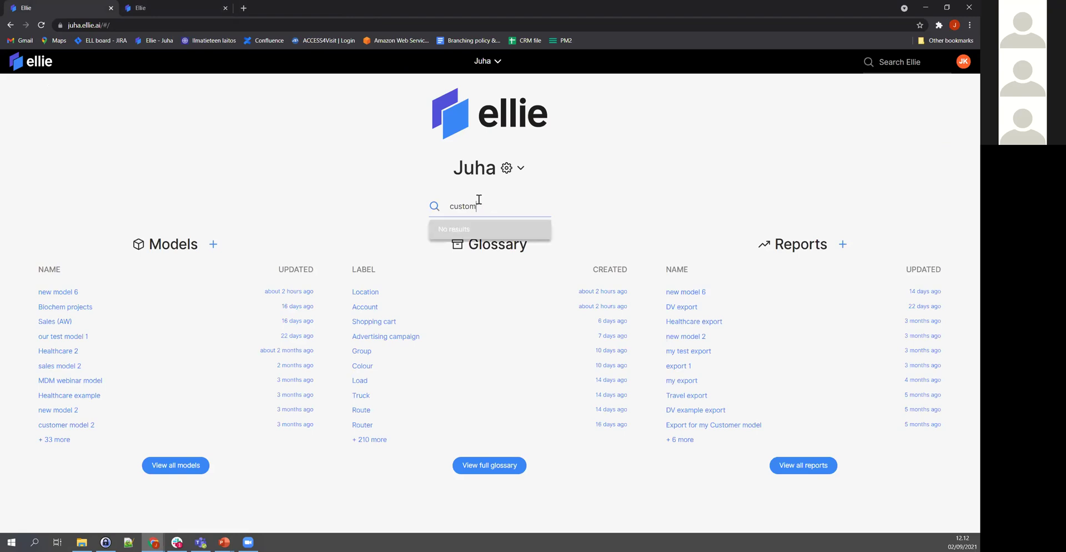
{"action": "left_click", "coordinate": [484, 250]}
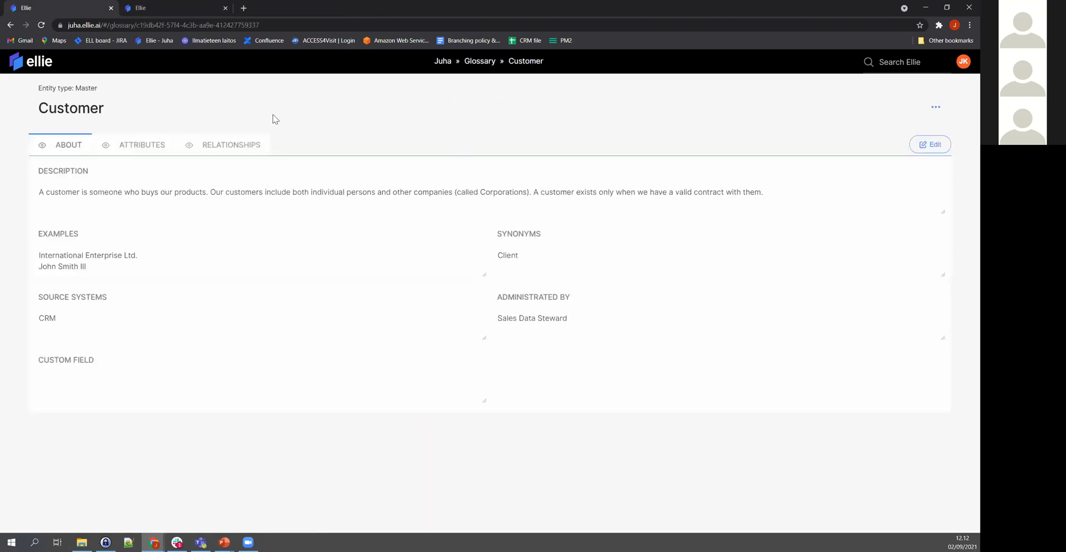
Step: Review the Customer entity's relationships, including the models it appears in, its subtypes and its related entities
{"action": "left_click", "coordinate": [266, 145]}
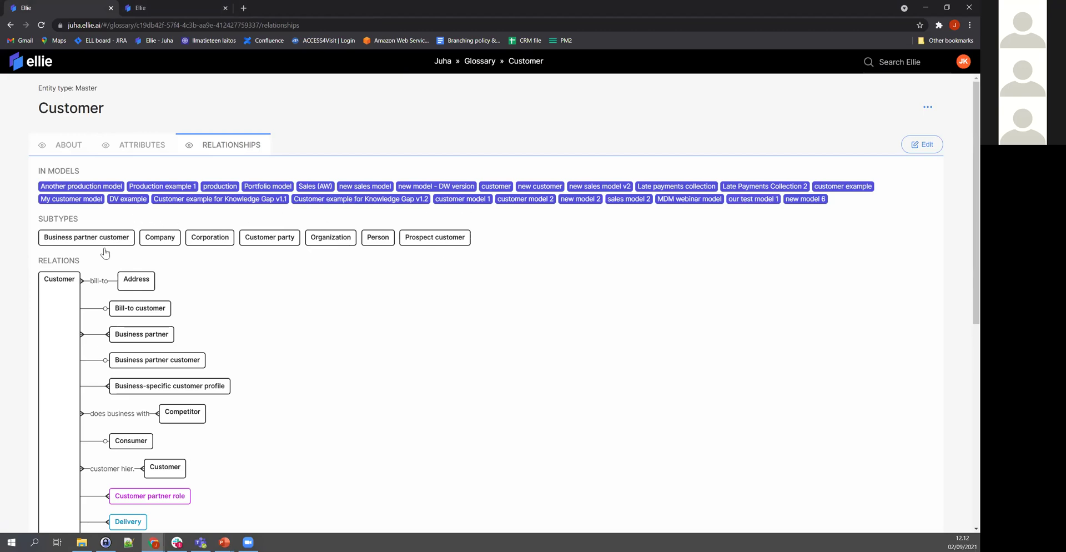
{"action": "scroll", "coordinate": [135, 327], "scroll_direction": "down", "scroll_amount": 1}
{"action": "scroll", "coordinate": [134, 327], "scroll_direction": "down", "scroll_amount": 1}
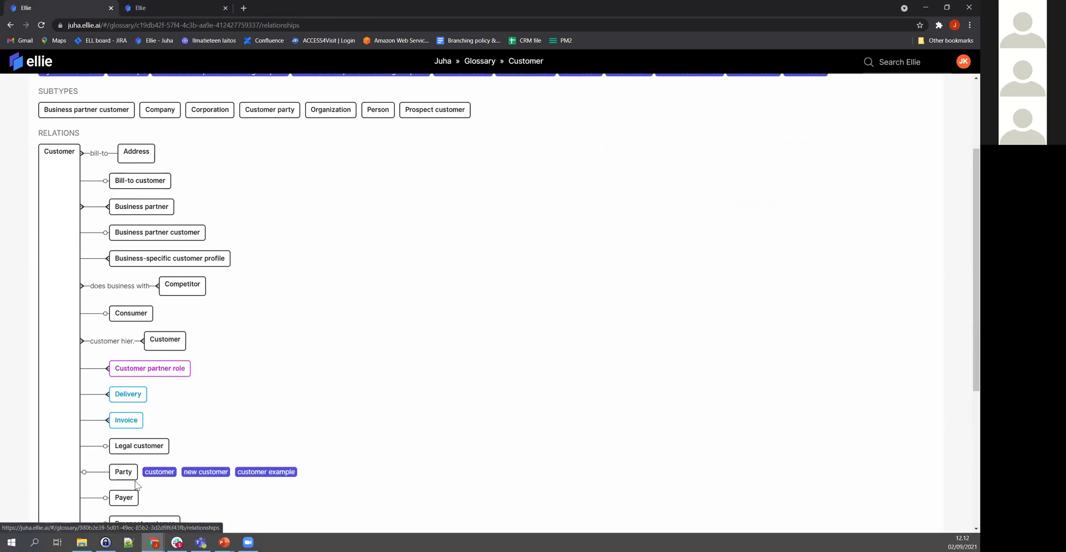
{"action": "scroll", "coordinate": [134, 483], "scroll_direction": "down", "scroll_amount": 2}
{"action": "scroll", "coordinate": [528, 392], "scroll_direction": "up", "scroll_amount": 5}
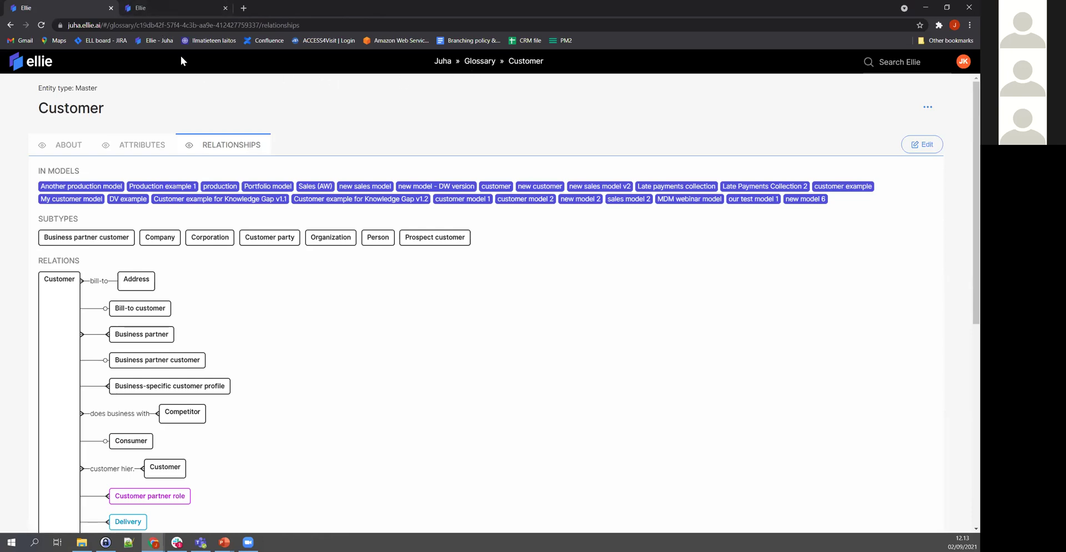
Step: Return both Ellie environments to their home pages, ending in the one with the larger glossary
{"action": "left_click", "coordinate": [169, 9]}
{"action": "left_click", "coordinate": [399, 61]}
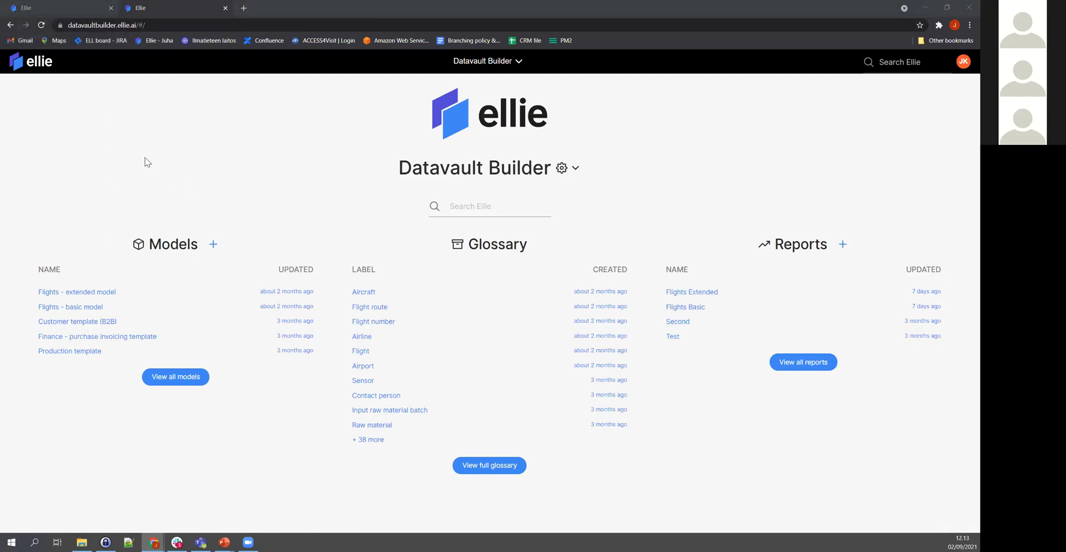
{"action": "key", "text": "ctrl+Tab"}
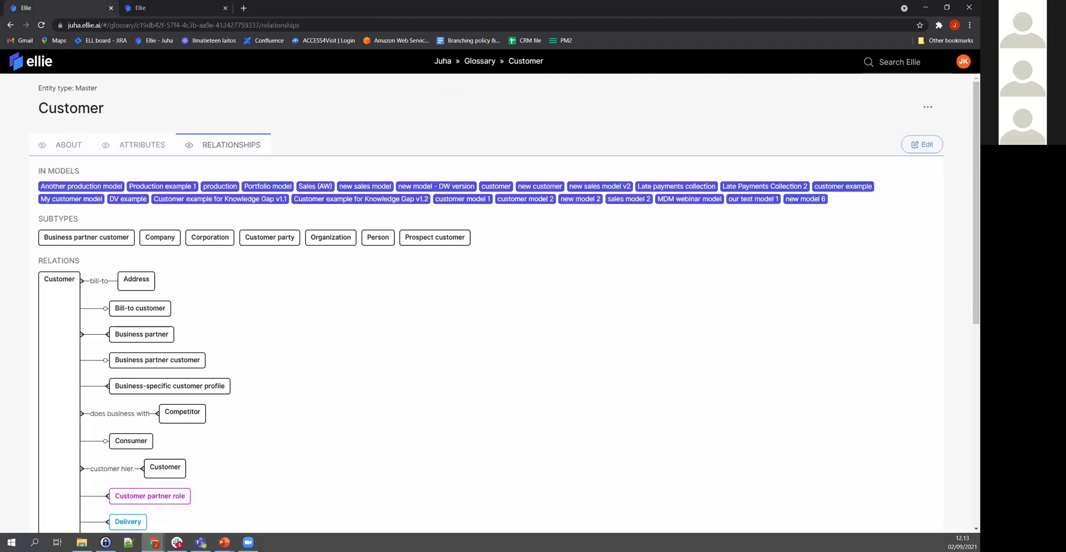
{"action": "left_click", "coordinate": [436, 63]}
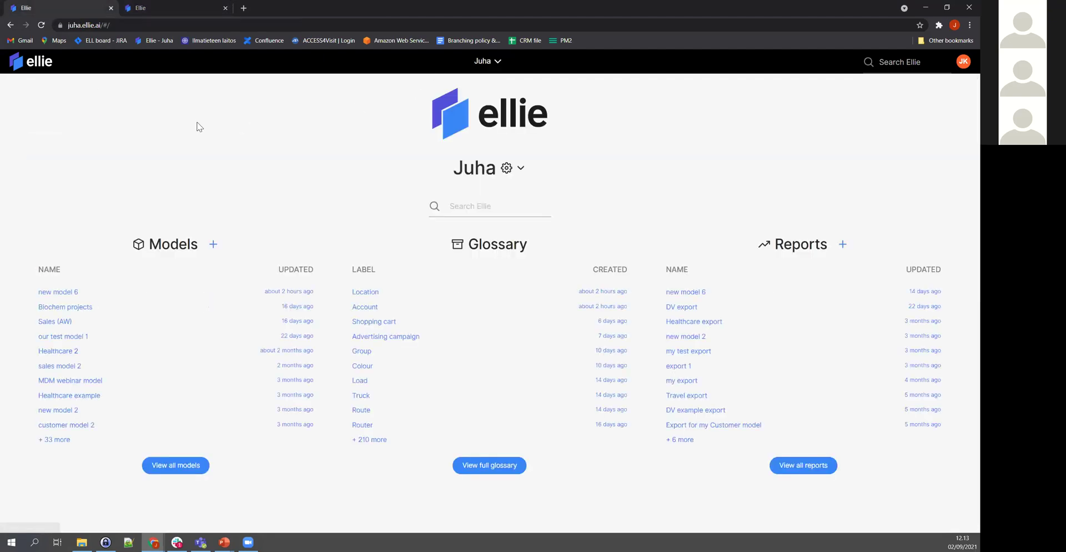
Step: Create a new model named "Flight model"
{"action": "left_click", "coordinate": [214, 247]}
{"action": "type", "text": "Flight model"}
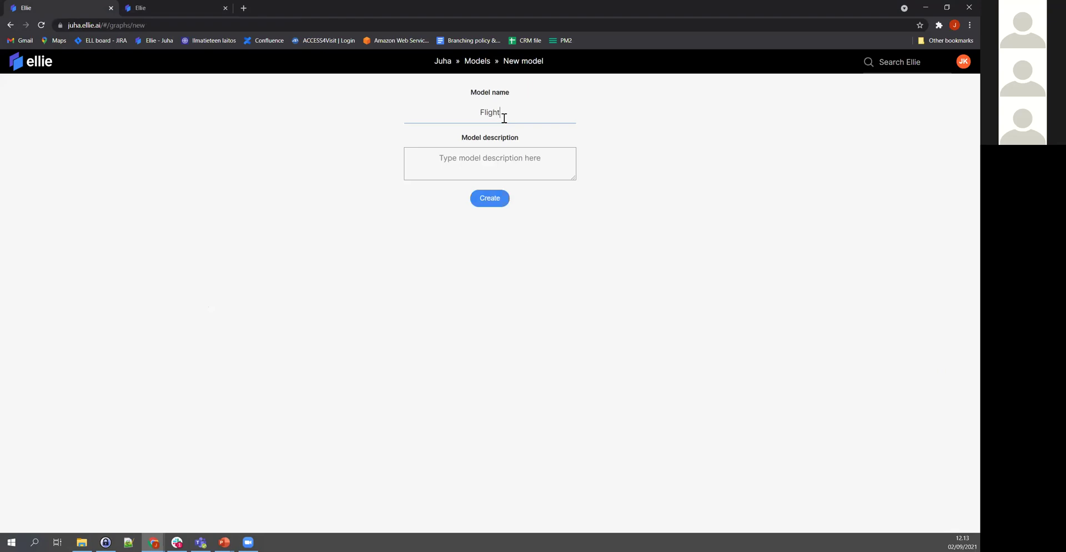
{"action": "left_click", "coordinate": [495, 199]}
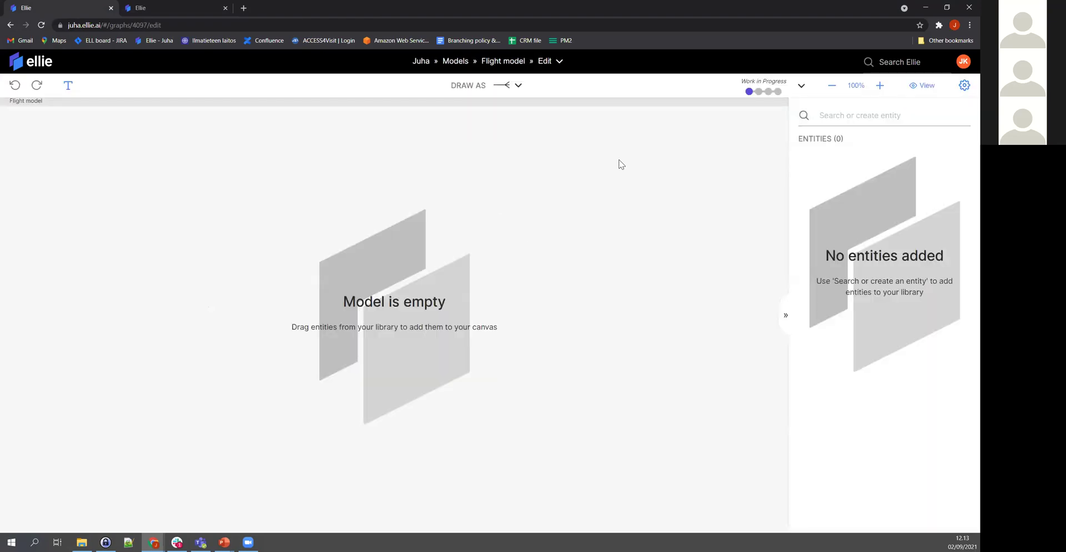
Step: Search the glossary for reusable entities matching "Custom"
{"action": "left_click", "coordinate": [845, 115]}
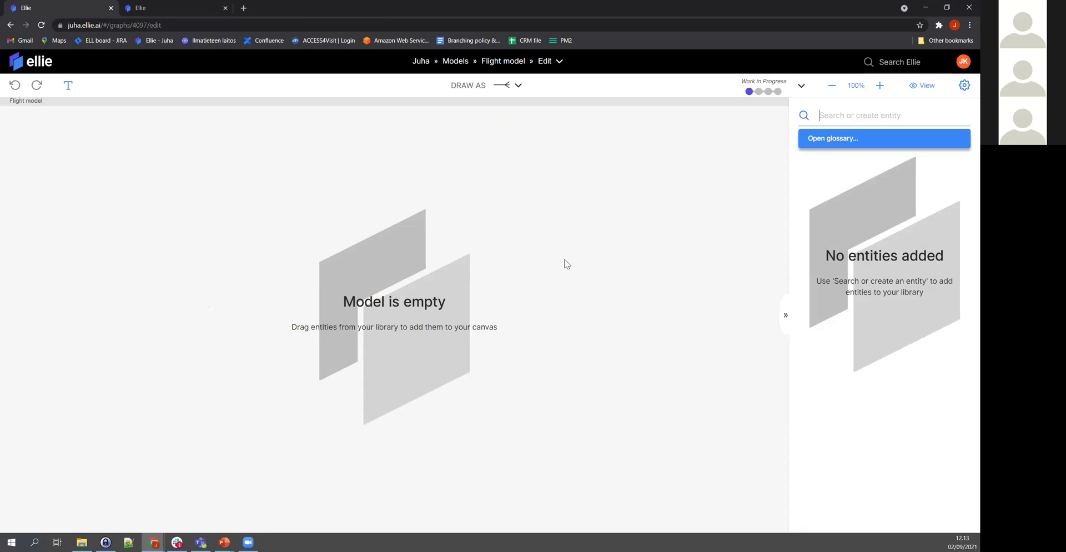
{"action": "type", "text": "Custom"}
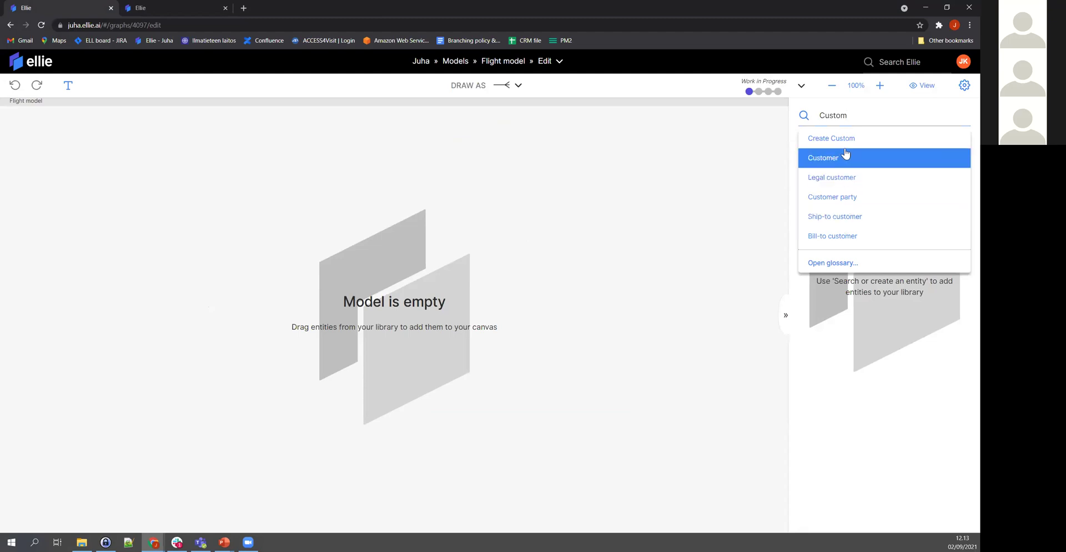
{"action": "left_click_drag", "start_coordinate": [868, 115], "coordinate": [795, 123]}
Step: Add the existing Flight entity to the model's library and place it in the upper middle of the canvas
{"action": "type", "text": "Fli"}
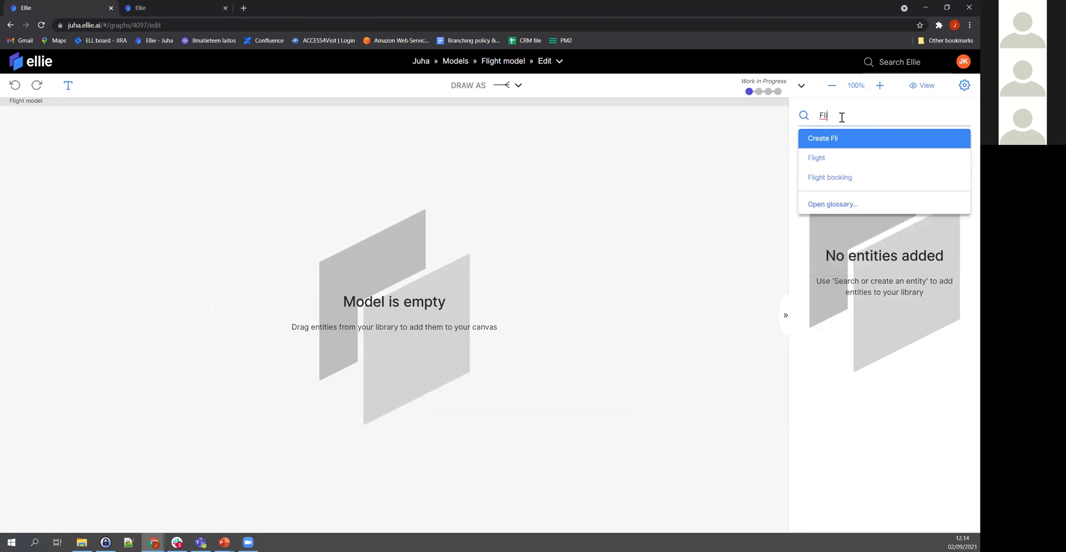
{"action": "type", "text": "ght2"}
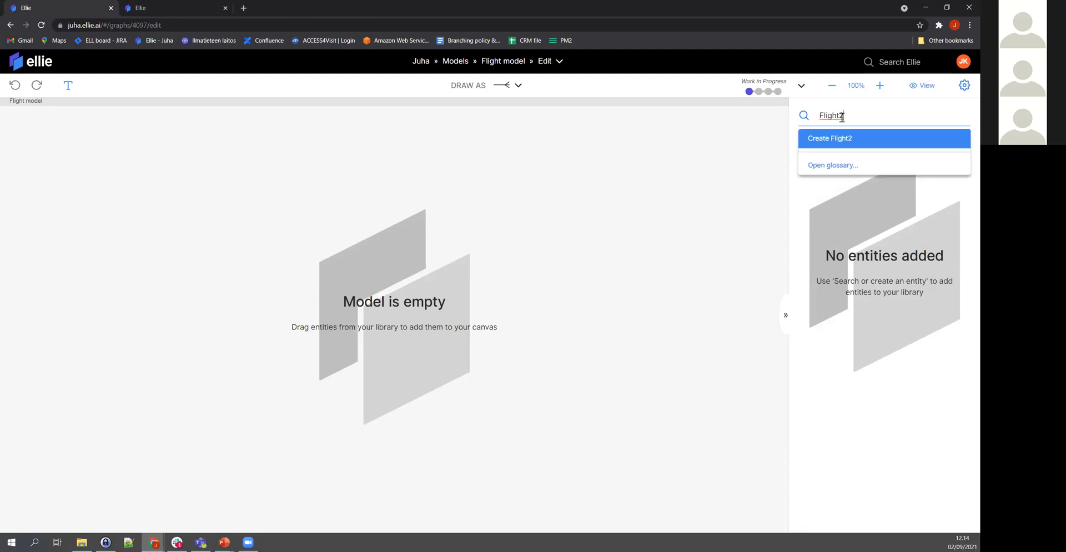
{"action": "key", "text": "BackSpace"}
{"action": "left_click", "coordinate": [842, 138]}
{"action": "left_click_drag", "start_coordinate": [812, 156], "coordinate": [399, 219]}
Step: Create an Airport entity and place it on the canvas above and to the right of Flight
{"action": "left_click", "coordinate": [850, 116]}
{"action": "type", "text": "Airp"}
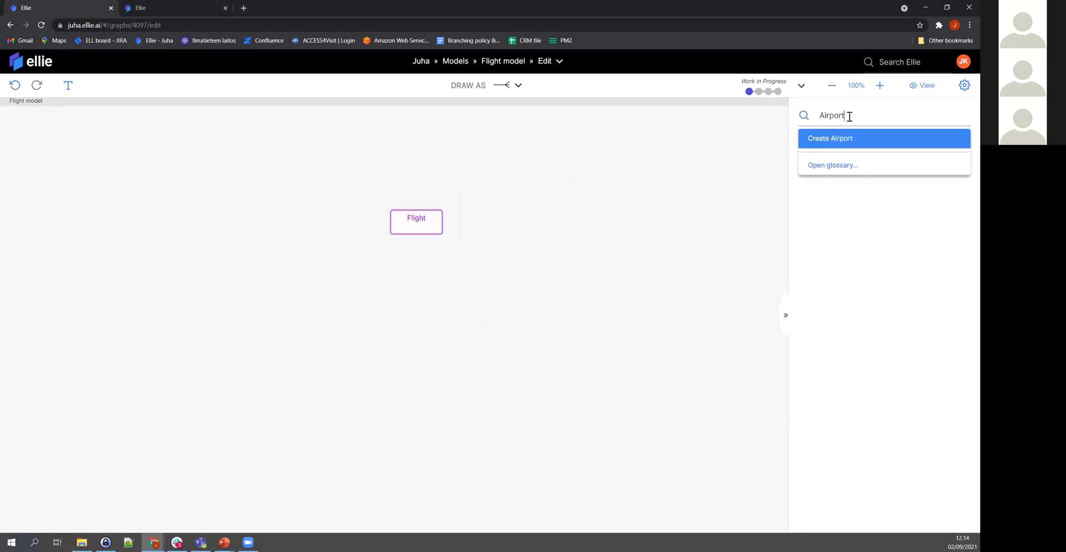
{"action": "type", "text": "ort"}
{"action": "left_click", "coordinate": [855, 140]}
{"action": "left_click_drag", "start_coordinate": [822, 170], "coordinate": [503, 180]}
Step: Create an Airline entity and place it on the canvas above and to the left of Flight
{"action": "left_click", "coordinate": [853, 116]}
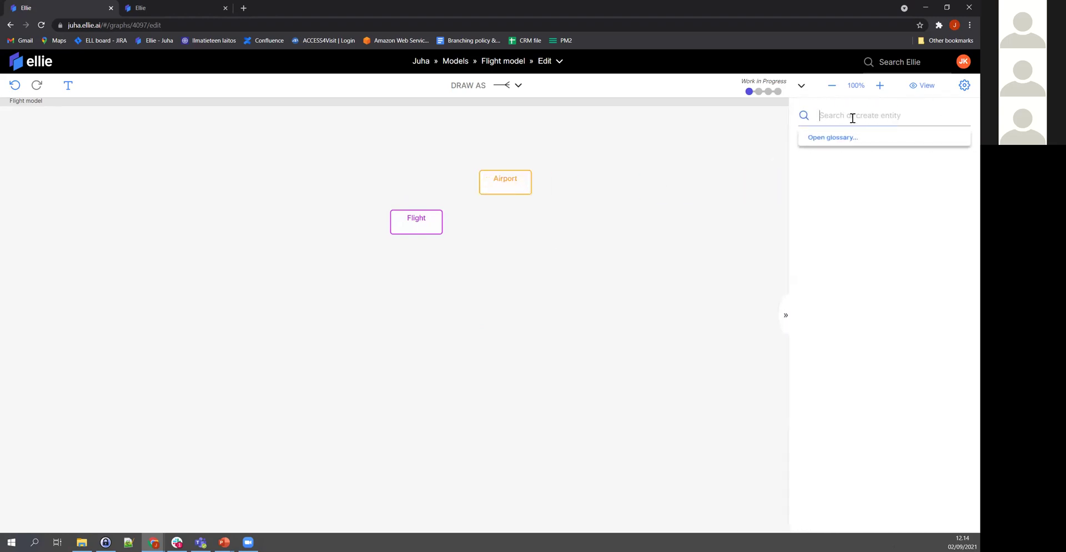
{"action": "type", "text": "Airline"}
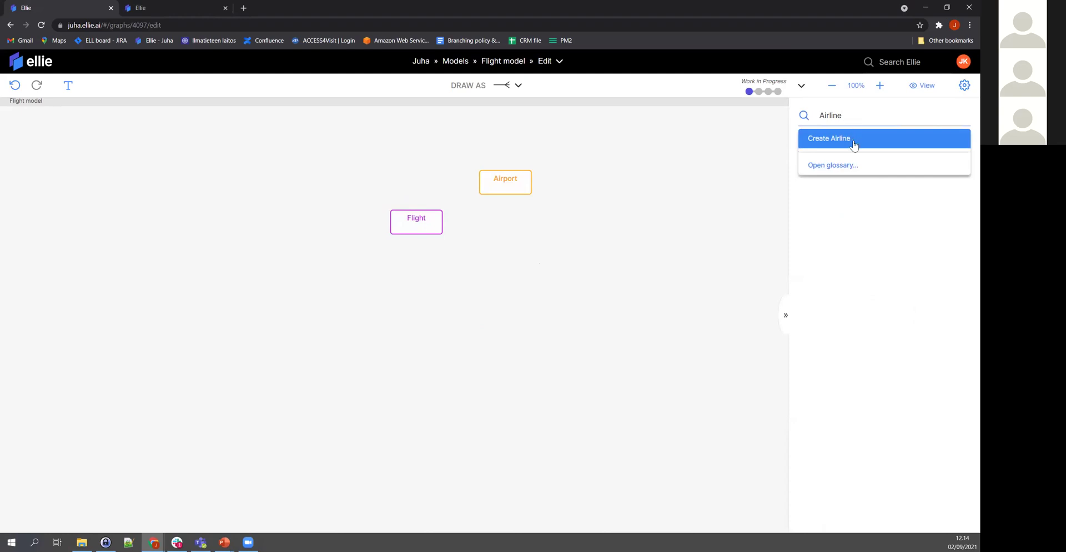
{"action": "left_click", "coordinate": [852, 140]}
{"action": "left_click_drag", "start_coordinate": [818, 159], "coordinate": [353, 171]}
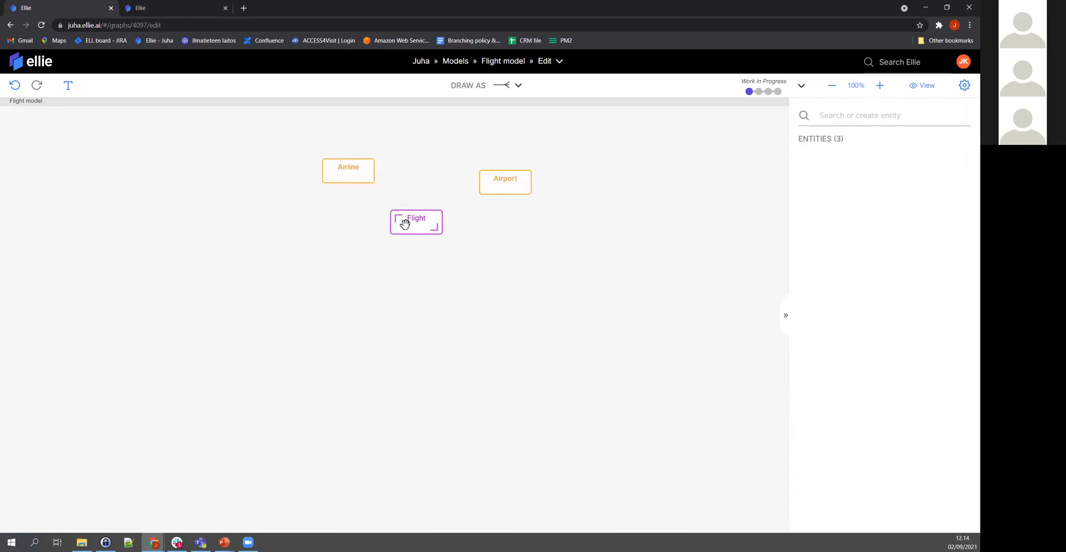
Step: Move the Flight entity lower on the canvas and enlarge the Airline, Airport and Flight boxes
{"action": "left_click_drag", "start_coordinate": [405, 224], "coordinate": [400, 251]}
{"action": "left_click_drag", "start_coordinate": [368, 178], "coordinate": [394, 187]}
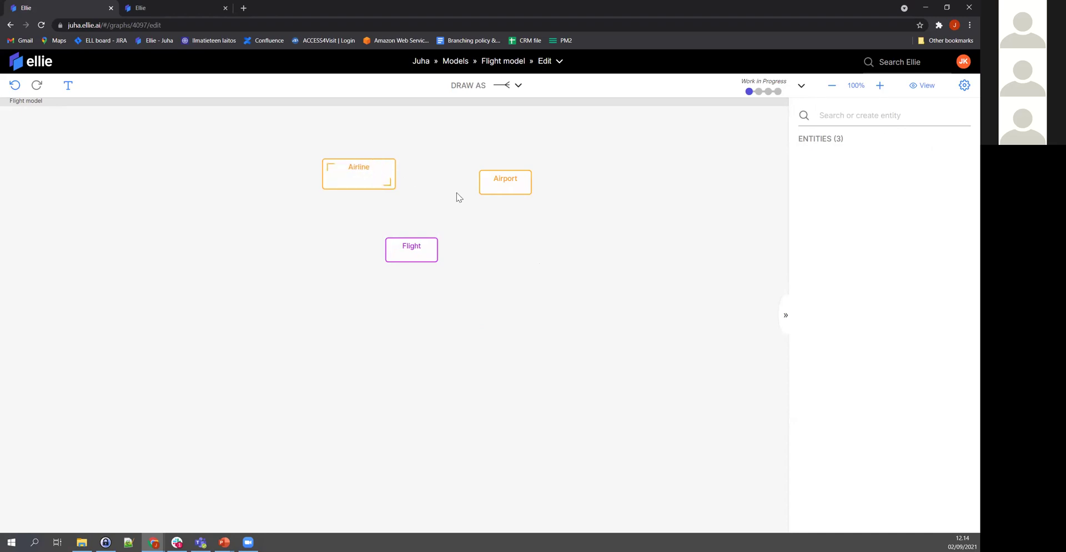
{"action": "left_click_drag", "start_coordinate": [527, 191], "coordinate": [491, 173]}
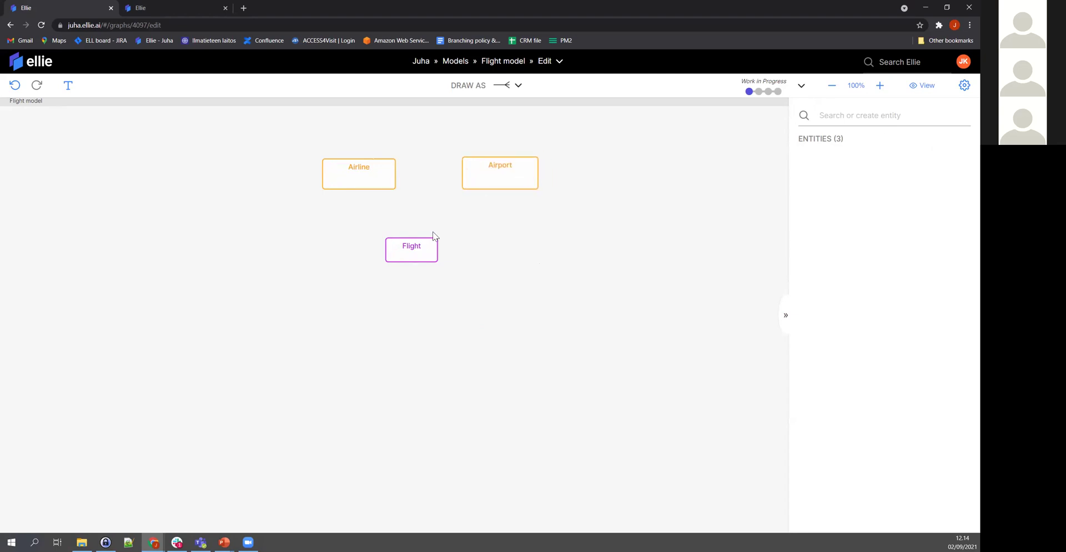
{"action": "left_click_drag", "start_coordinate": [434, 258], "coordinate": [459, 279]}
Step: Check the explanation of entity colours in view mode and return to editing the model
{"action": "left_click", "coordinate": [921, 86]}
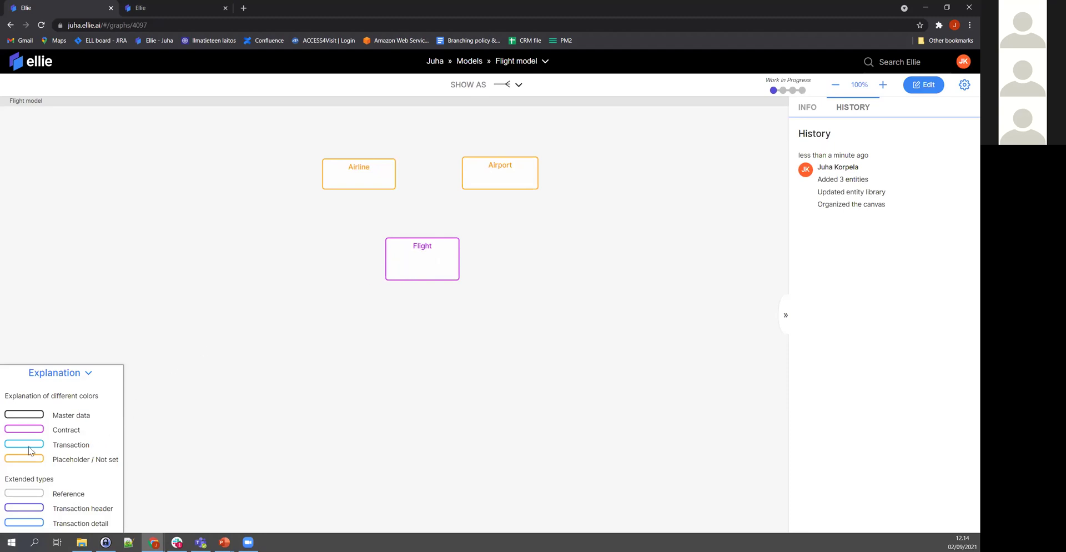
{"action": "left_click", "coordinate": [89, 372]}
{"action": "left_click", "coordinate": [923, 85]}
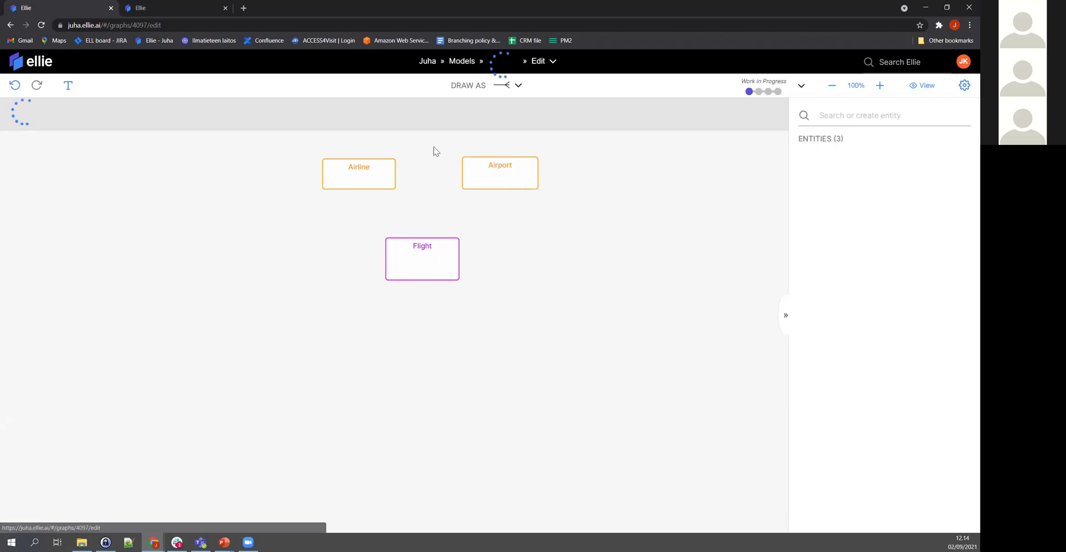
Step: Set the entity type of both Airline and Airport to Master
{"action": "right_click", "coordinate": [367, 174]}
{"action": "mouse_move", "coordinate": [395, 203]}
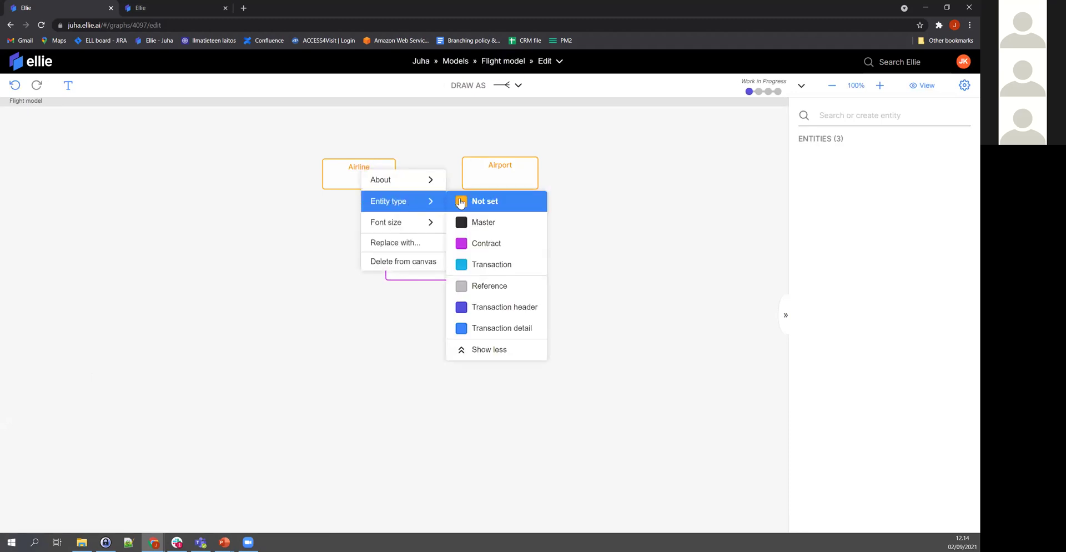
{"action": "left_click", "coordinate": [491, 231]}
{"action": "right_click", "coordinate": [493, 170]}
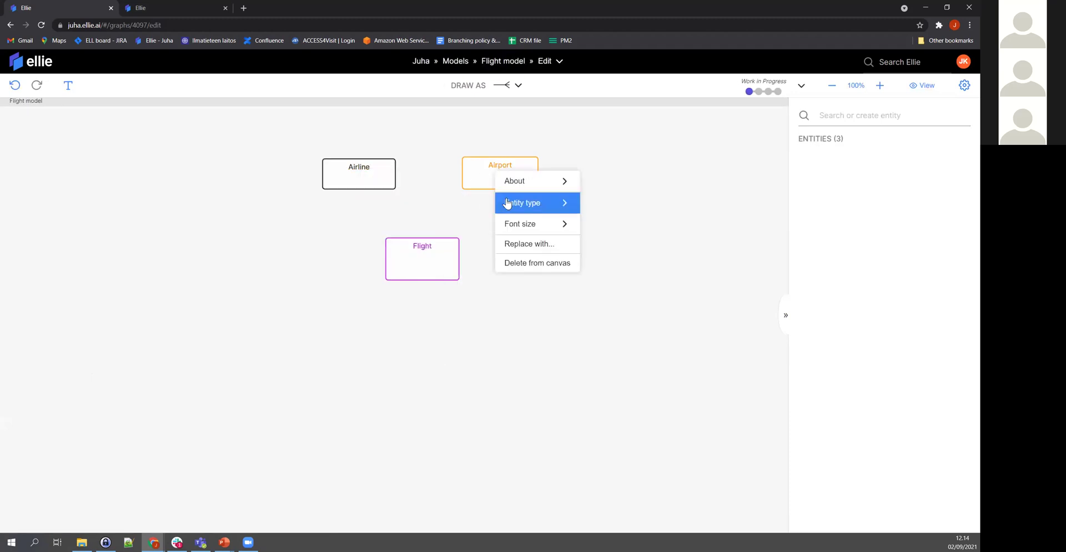
{"action": "mouse_move", "coordinate": [506, 205]}
{"action": "left_click", "coordinate": [608, 221]}
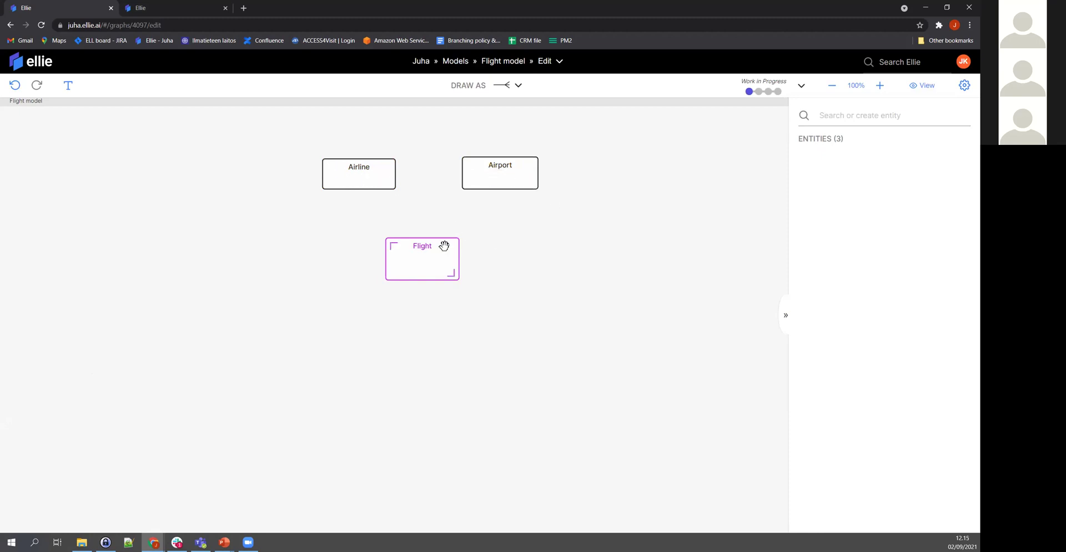
Step: Widen the Flight box and draw two one-to-many relationships from Airport to Flight
{"action": "left_click_drag", "start_coordinate": [456, 275], "coordinate": [497, 274]}
{"action": "left_click_drag", "start_coordinate": [475, 191], "coordinate": [444, 237]}
{"action": "mouse_move", "coordinate": [509, 192]}
{"action": "left_mouse_down"}
{"action": "mouse_move", "coordinate": [483, 236]}
{"action": "mouse_move", "coordinate": [444, 217]}
{"action": "mouse_move", "coordinate": [475, 218]}
{"action": "left_mouse_up"}
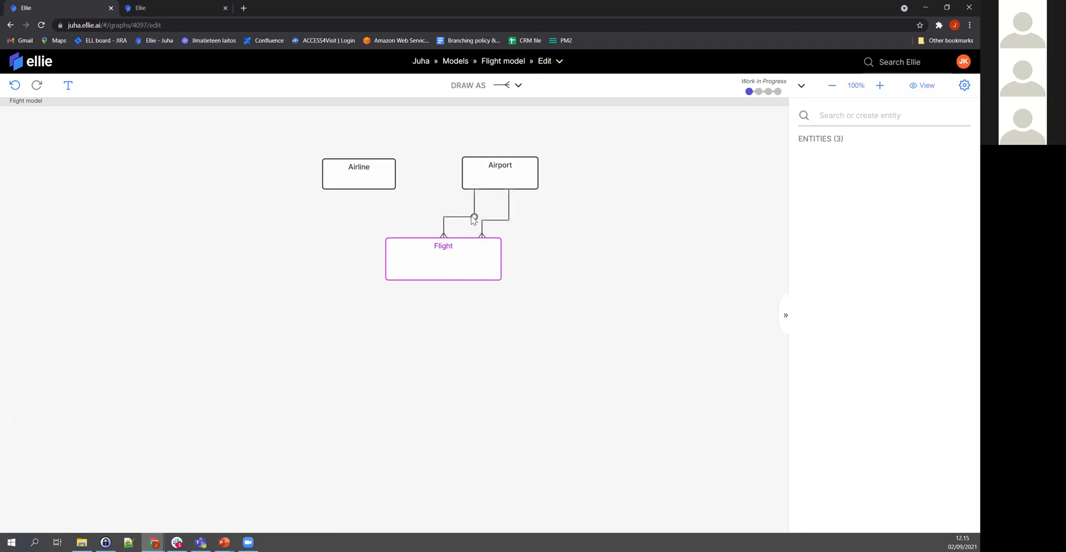
Step: Label the two Airport–Flight relationships "origin" and "destination", then move Flight and the destination elbow slightly lower for spacing
{"action": "right_click", "coordinate": [441, 212]}
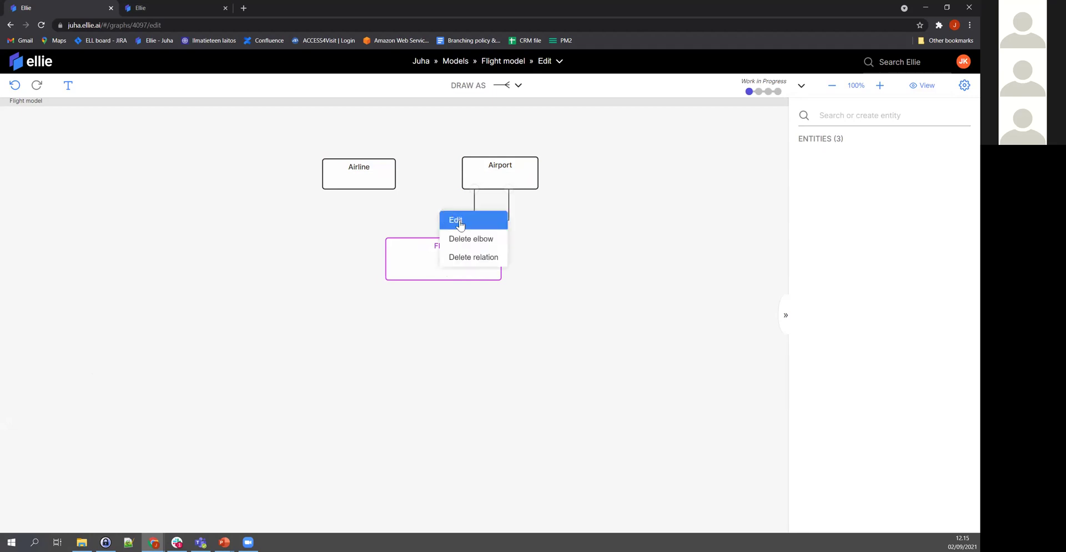
{"action": "left_click", "coordinate": [455, 220]}
{"action": "type", "text": "origin"}
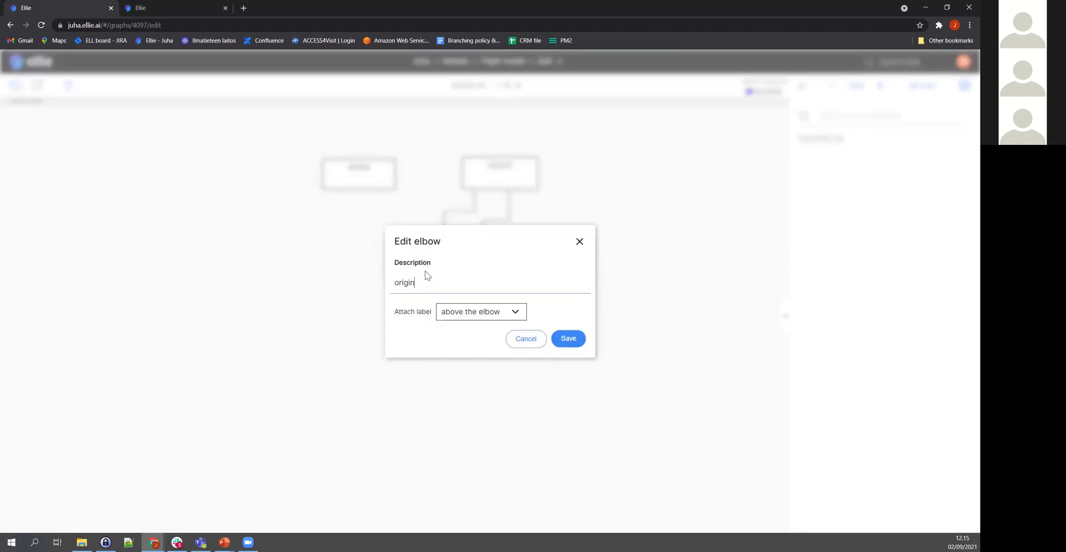
{"action": "left_click", "coordinate": [581, 342]}
{"action": "right_click", "coordinate": [481, 221]}
{"action": "left_click", "coordinate": [484, 228]}
{"action": "type", "text": "destination"}
{"action": "left_click", "coordinate": [568, 338]}
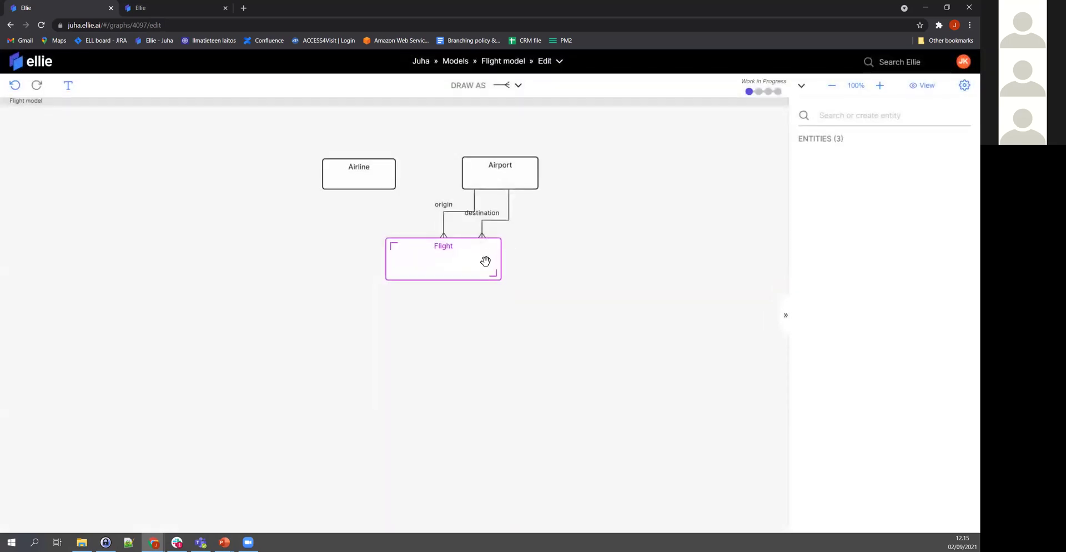
{"action": "left_click_drag", "start_coordinate": [482, 220], "coordinate": [484, 230]}
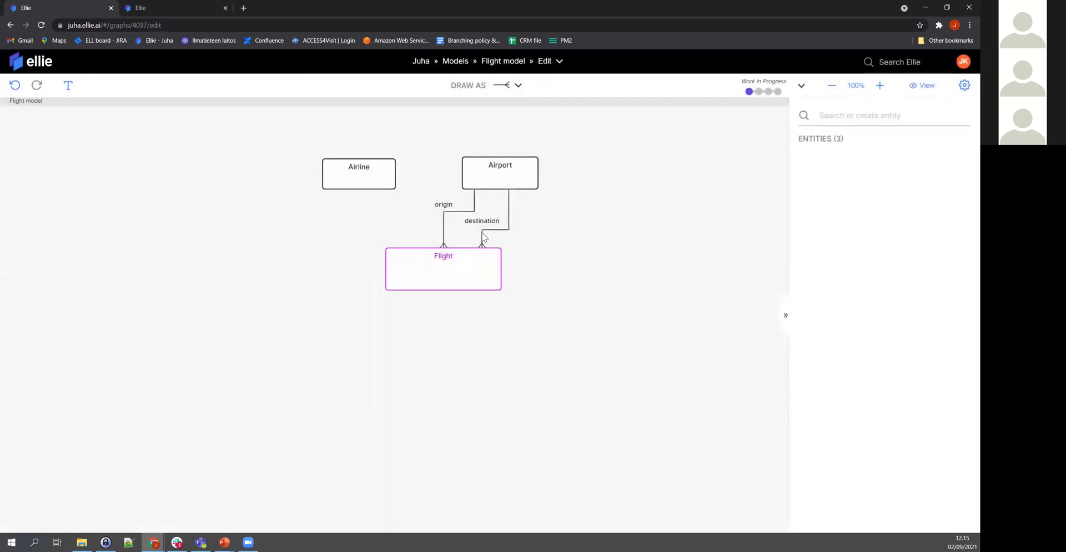
Step: Check the relationships listed on Airport's glossary page and return to editing the Flight model
{"action": "double_click", "coordinate": [519, 173]}
{"action": "left_click", "coordinate": [231, 145]}
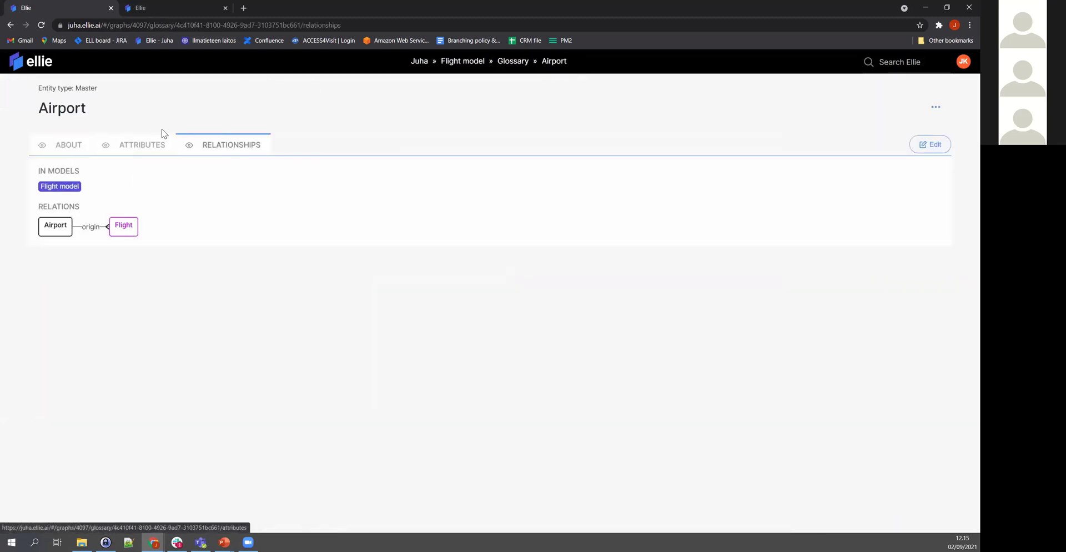
{"action": "left_click", "coordinate": [462, 61]}
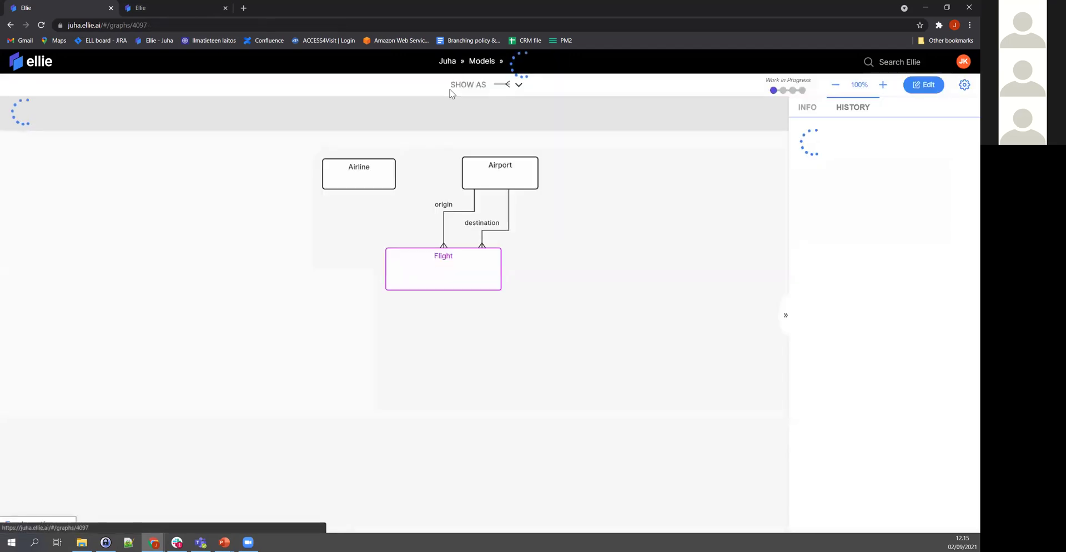
{"action": "left_click", "coordinate": [924, 85]}
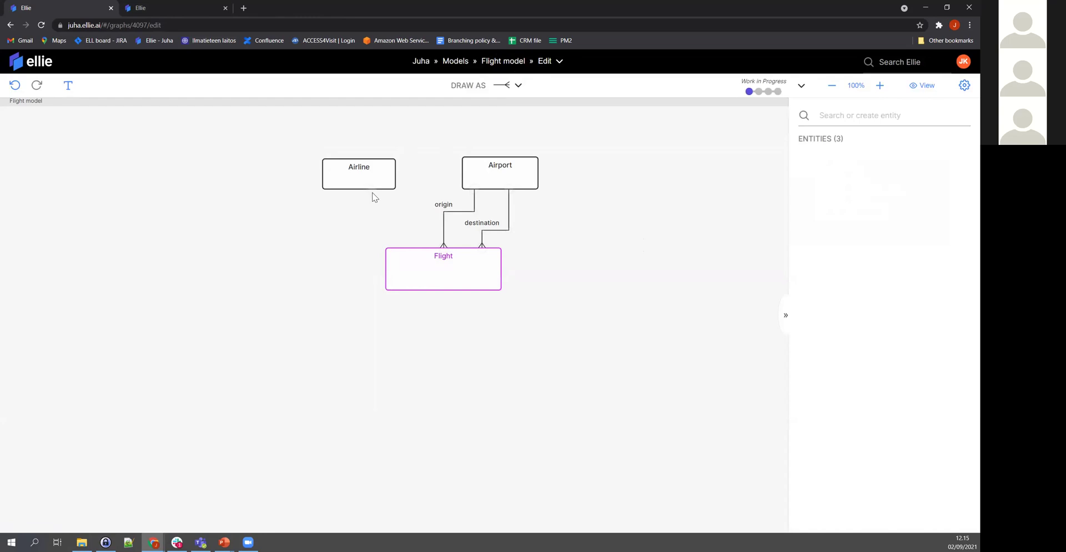
Step: Fill in Flight's description as a non-stop journey by a single aircraft between airports, including the codeshare note, and return to editing the model
{"action": "double_click", "coordinate": [437, 276]}
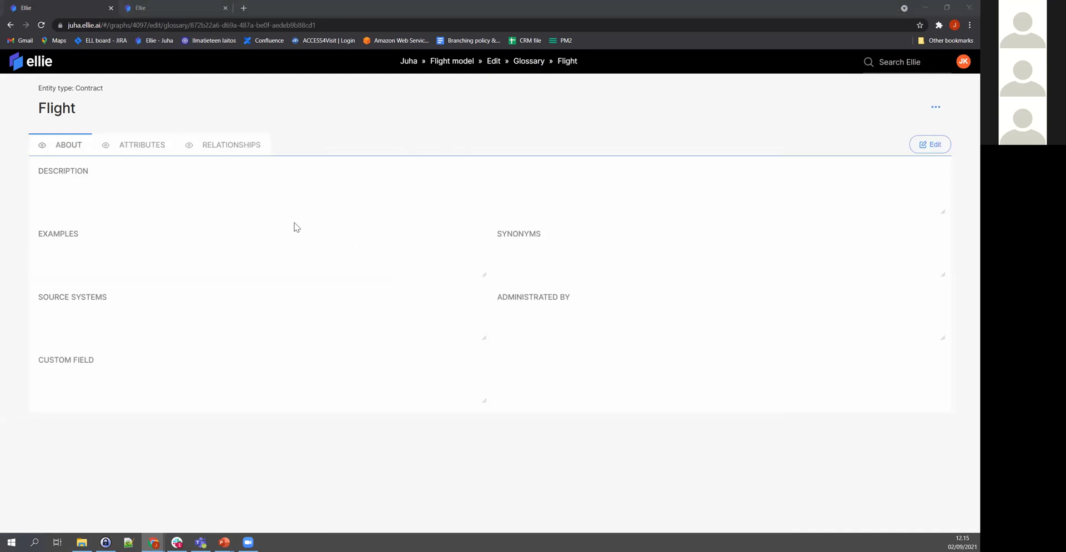
{"action": "left_click", "coordinate": [922, 146]}
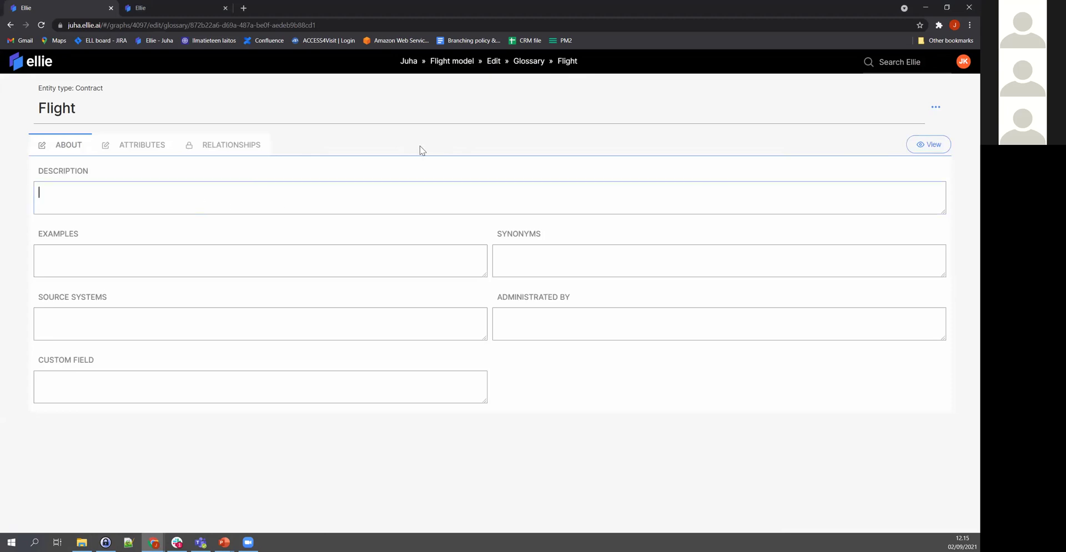
{"action": "type", "text": "A Flight is a journey taken by a single aircraft from an origin airport to a destination airport at a given time and day with no intermediary stops. If a journey includes a stop, it's interpreted as two separate flights. Note that a certain flight can be sold by multiple different airlines at the same time, resulting in a single flight having multiple flight codes (so-called \"codeshare\" flight). A flight is, however, always operated by a single airline."}
{"action": "left_click_drag", "start_coordinate": [943, 212], "coordinate": [942, 267]}
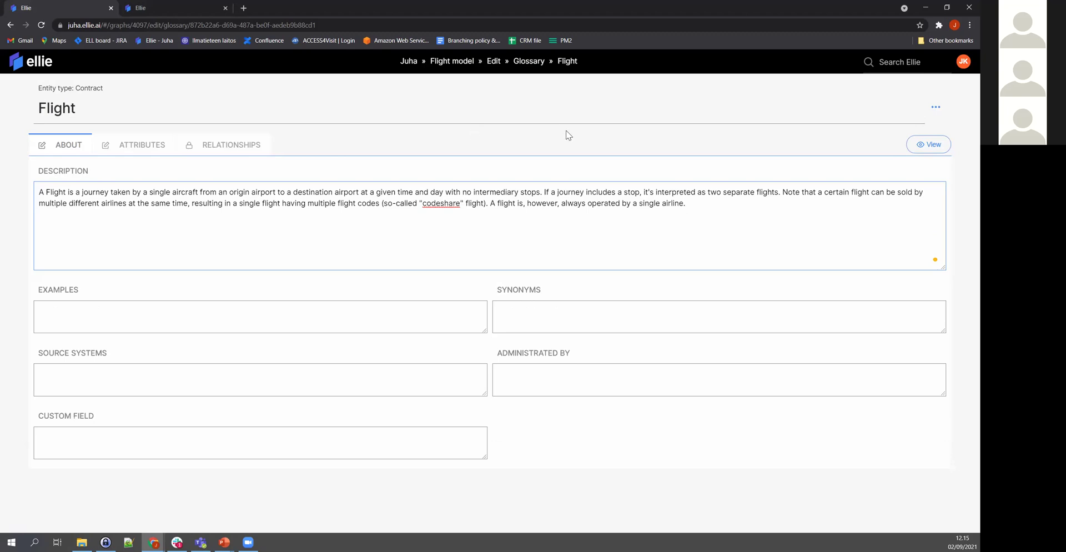
{"action": "left_click", "coordinate": [929, 144]}
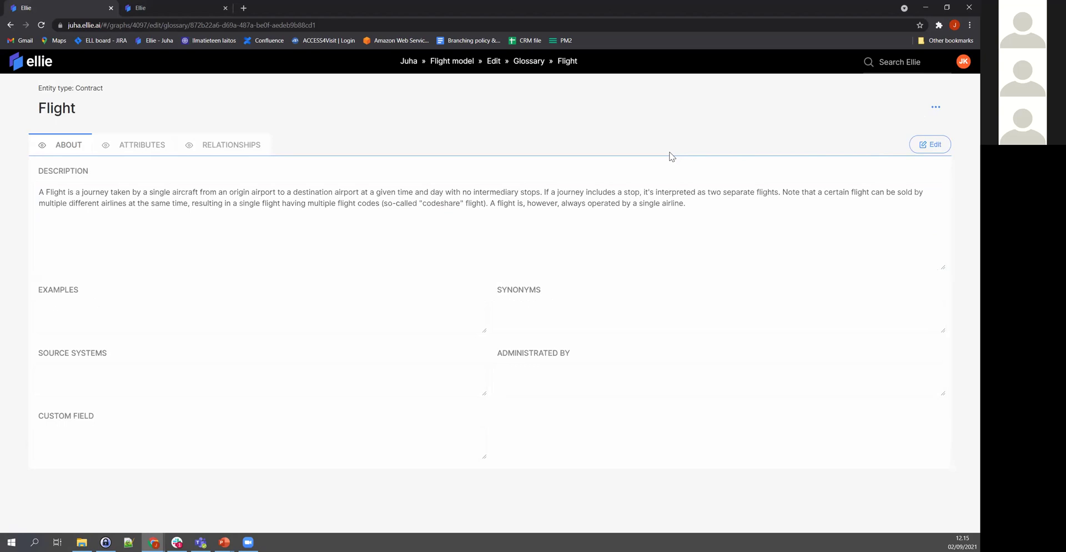
{"action": "left_click", "coordinate": [493, 61]}
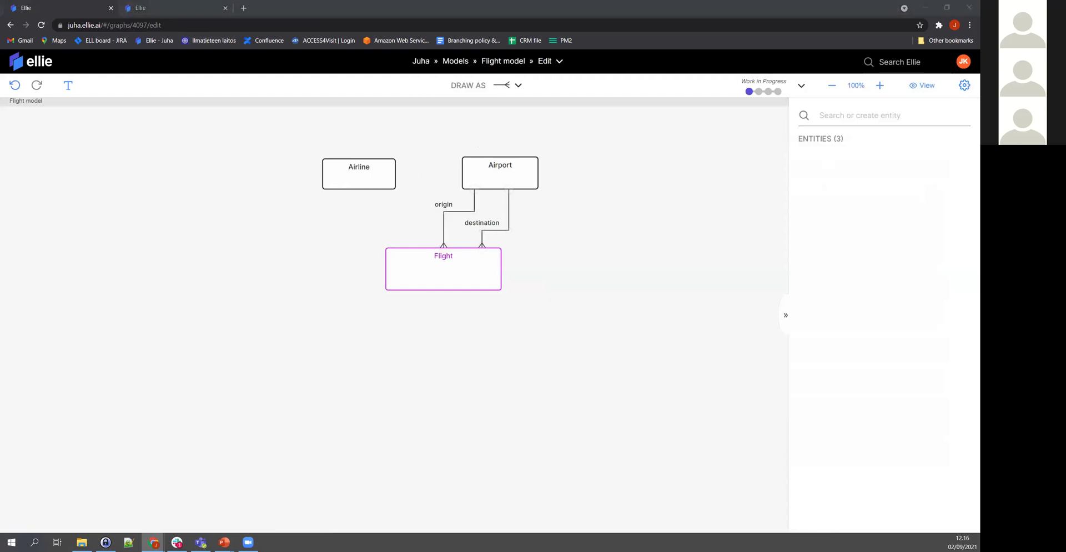
Step: Draw a one-to-many relationship from Airline to Flight and label it "operated by"
{"action": "left_click_drag", "start_coordinate": [372, 189], "coordinate": [412, 246]}
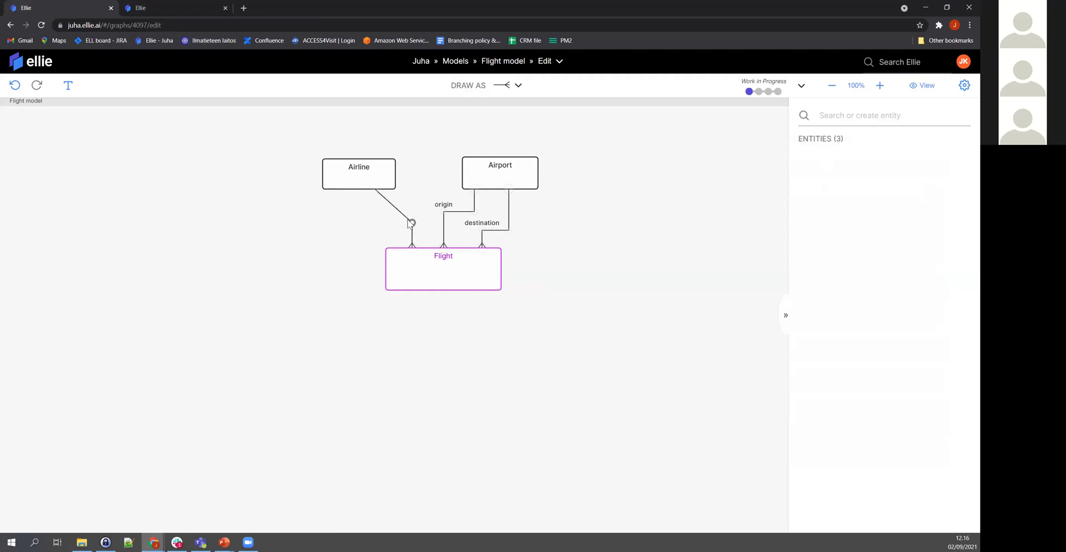
{"action": "right_click", "coordinate": [410, 224]}
{"action": "left_click", "coordinate": [417, 234]}
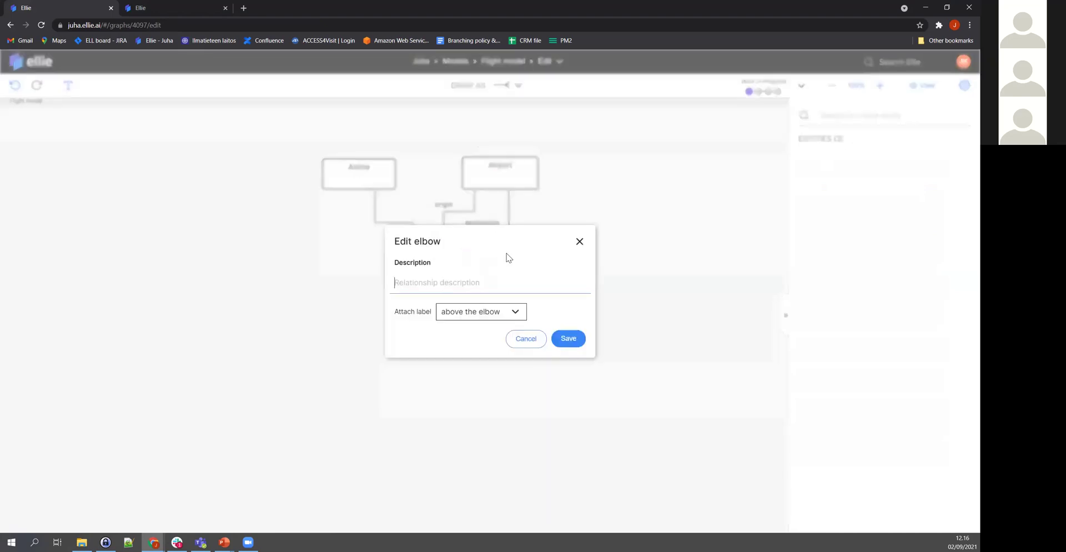
{"action": "left_click", "coordinate": [495, 287]}
{"action": "type", "text": "operated by"}
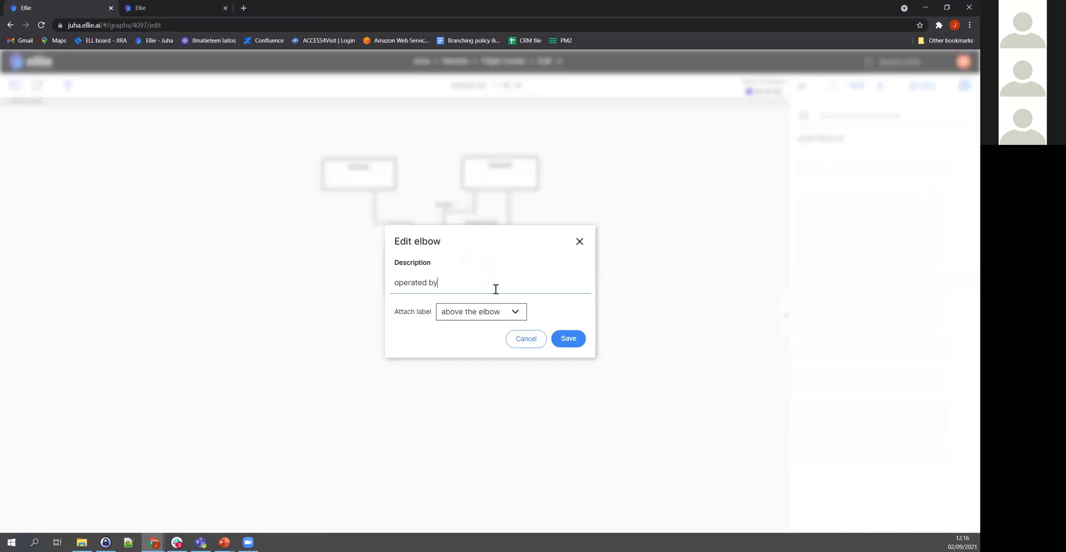
{"action": "left_click", "coordinate": [566, 338]}
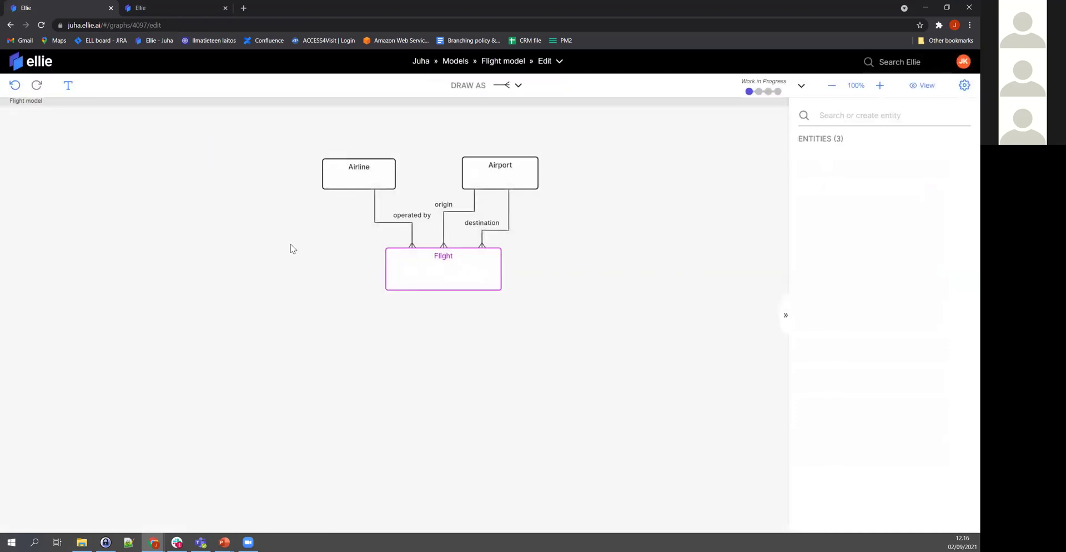
Step: Make room beside the "operated by" line and add a second Airline–Flight relationship with the many type at the Airline end
{"action": "mouse_move", "coordinate": [389, 256]}
{"action": "left_mouse_down"}
{"action": "mouse_move", "coordinate": [367, 259]}
{"action": "mouse_move", "coordinate": [401, 256]}
{"action": "left_mouse_up"}
{"action": "left_click_drag", "start_coordinate": [349, 192], "coordinate": [343, 231]}
{"action": "right_click", "coordinate": [344, 193]}
{"action": "mouse_move", "coordinate": [388, 206]}
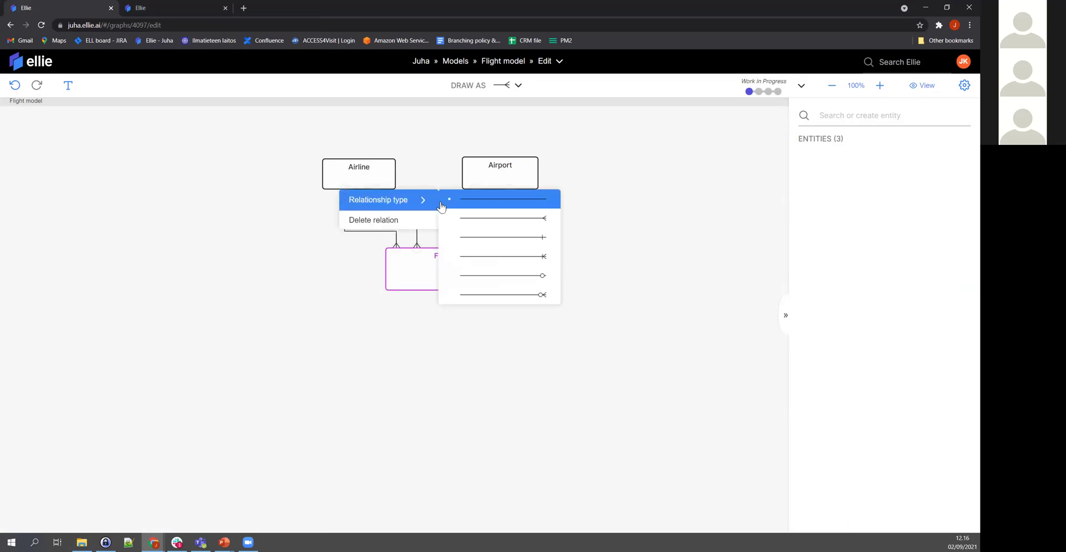
{"action": "left_click", "coordinate": [403, 255]}
Step: Label the many-to-many Airline–Flight relationship "sold by" below the elbow, and shift the origin line's Flight end closer to destination
{"action": "right_click", "coordinate": [345, 232]}
{"action": "left_click", "coordinate": [362, 238]}
{"action": "left_click", "coordinate": [477, 311]}
{"action": "left_click", "coordinate": [471, 284]}
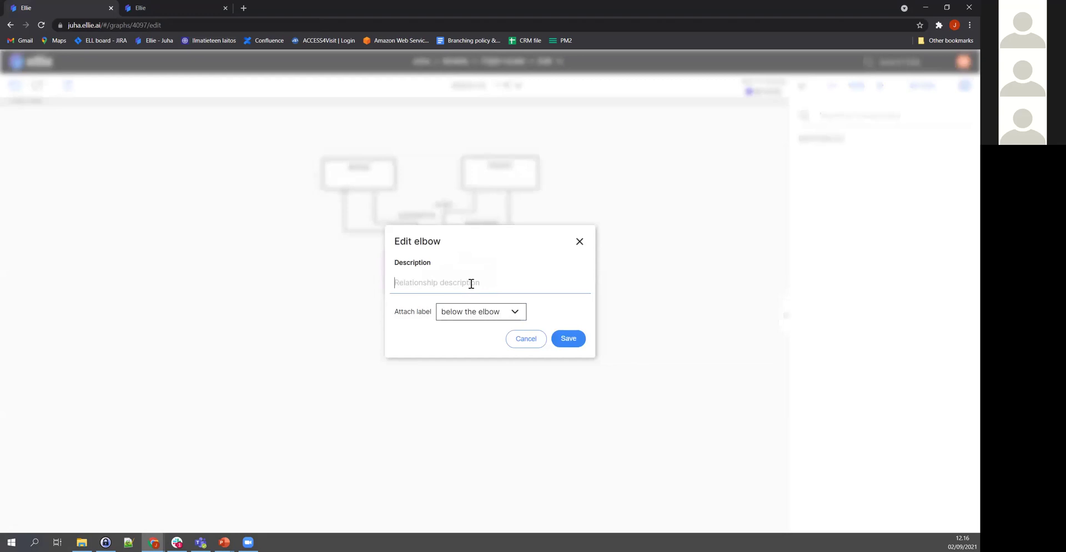
{"action": "type", "text": "sold by"}
{"action": "left_click", "coordinate": [569, 338]}
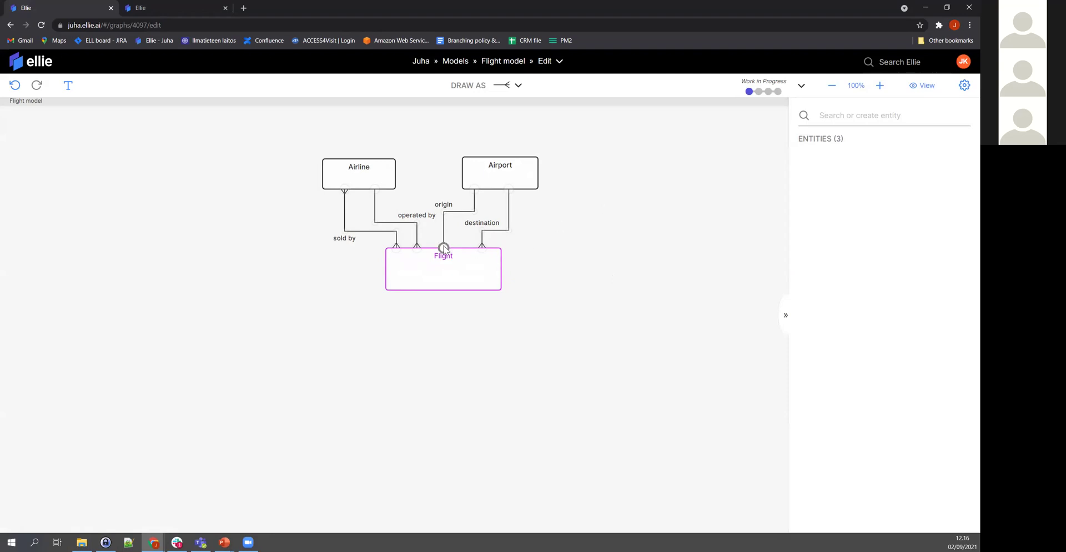
{"action": "left_click_drag", "start_coordinate": [451, 250], "coordinate": [463, 250]}
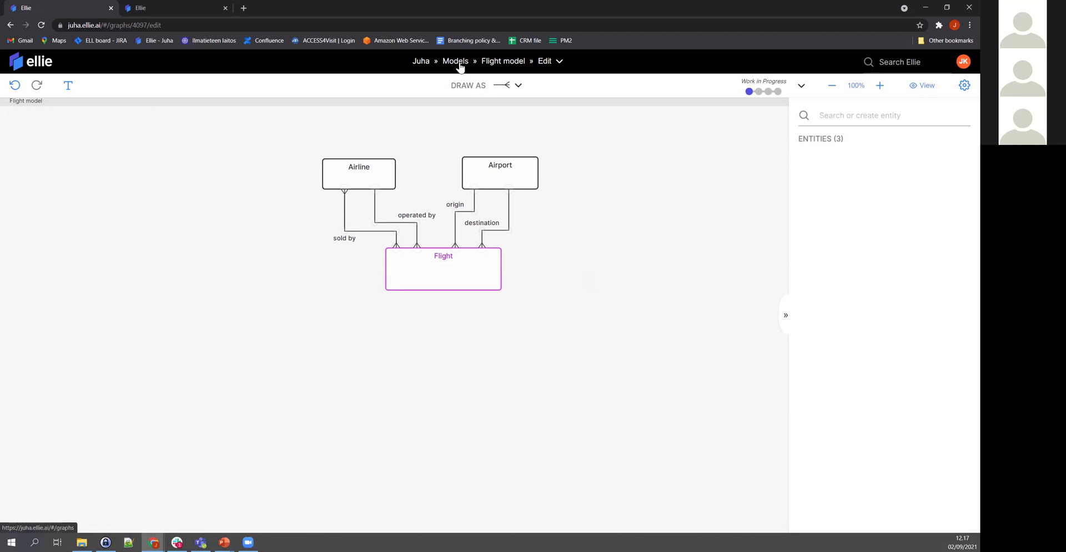
Step: Create a report named "flights export" that includes the Flight model
{"action": "left_click", "coordinate": [421, 62]}
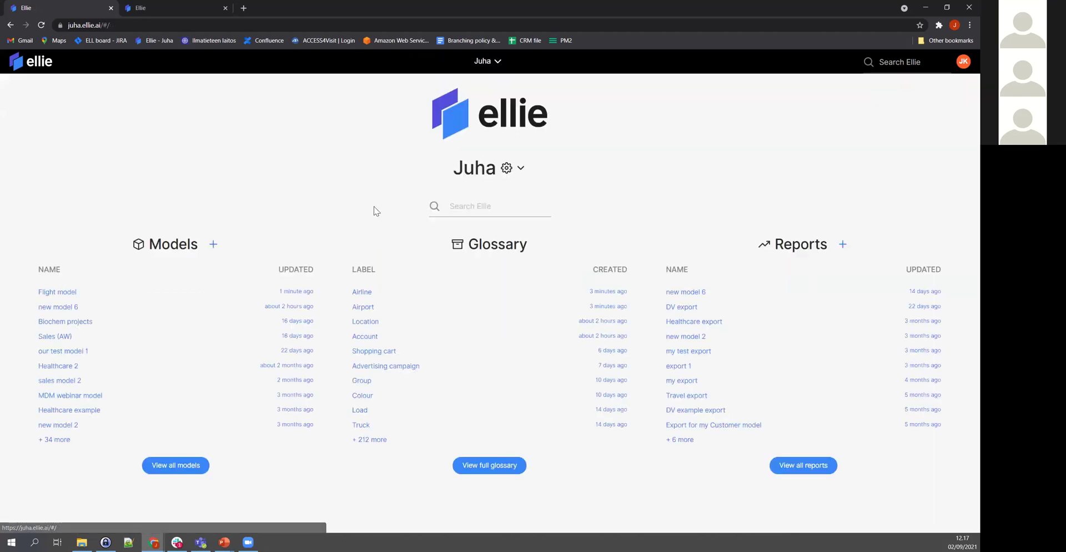
{"action": "left_click", "coordinate": [843, 245]}
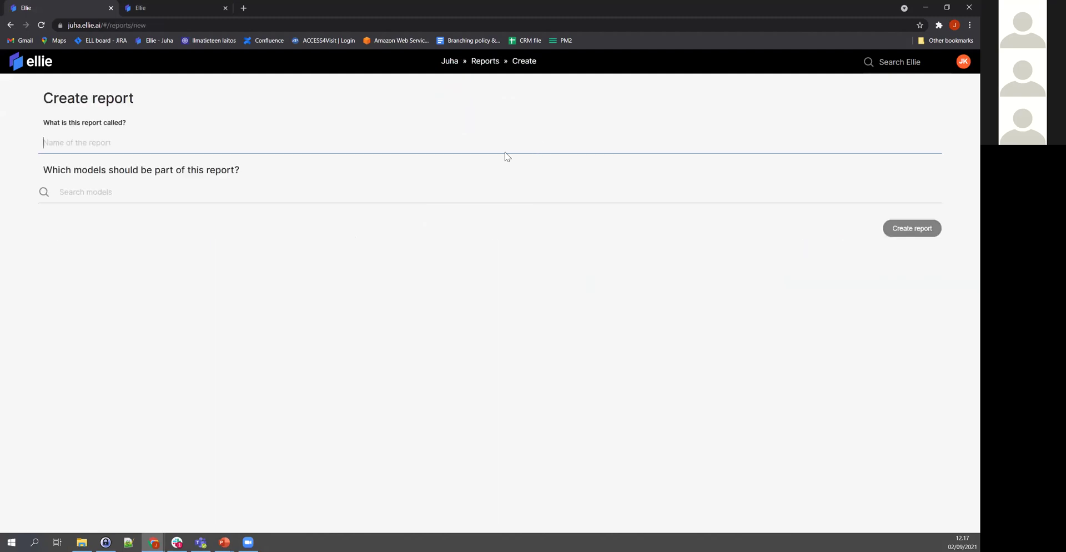
{"action": "type", "text": "flights export"}
{"action": "left_click", "coordinate": [262, 187]}
{"action": "type", "text": "flig"}
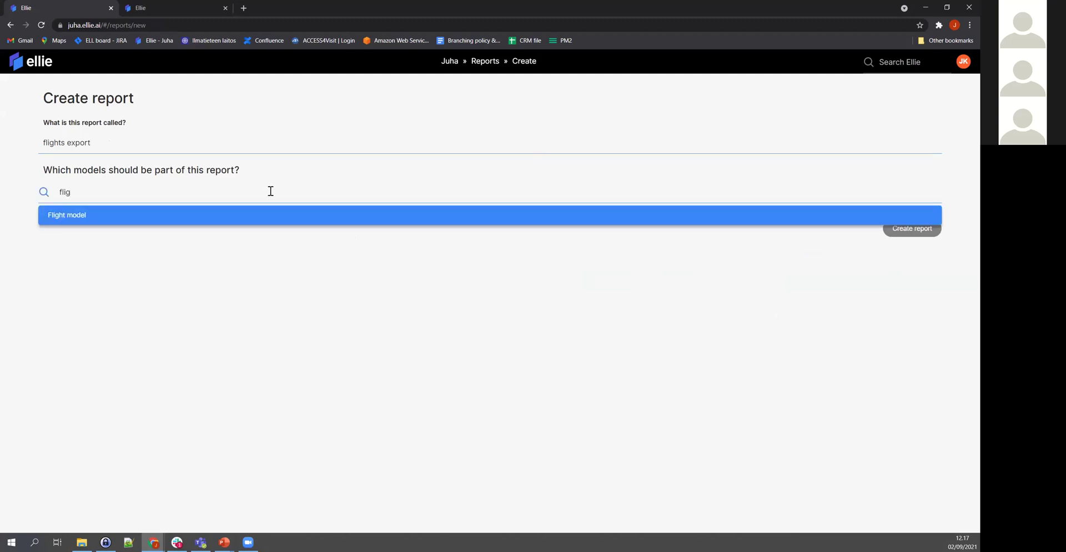
{"action": "left_click", "coordinate": [290, 215]}
{"action": "left_click", "coordinate": [914, 240]}
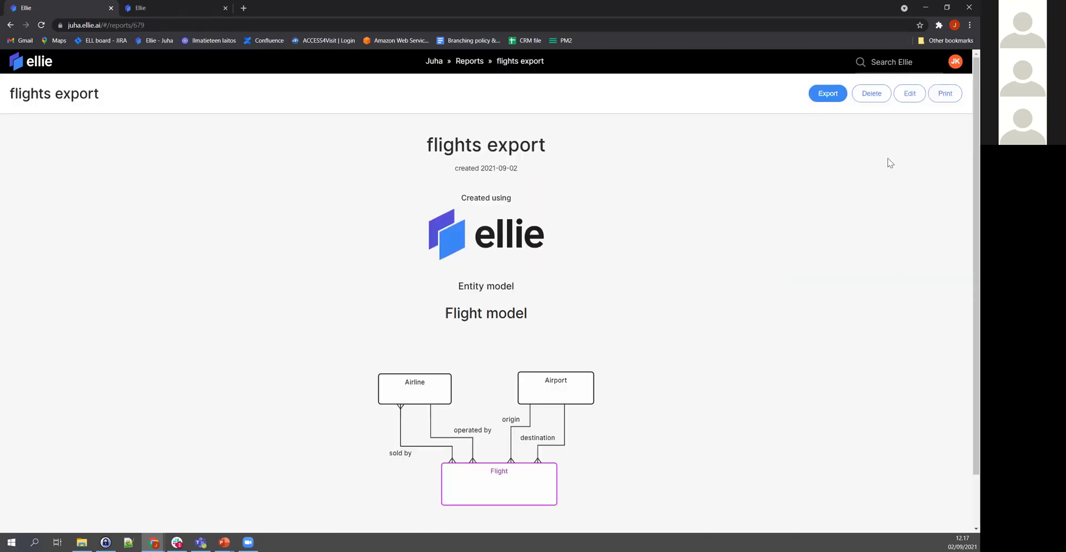
Step: Export the report's entities to a CSV file under the suggested name and open it in Excel
{"action": "left_click", "coordinate": [836, 93]}
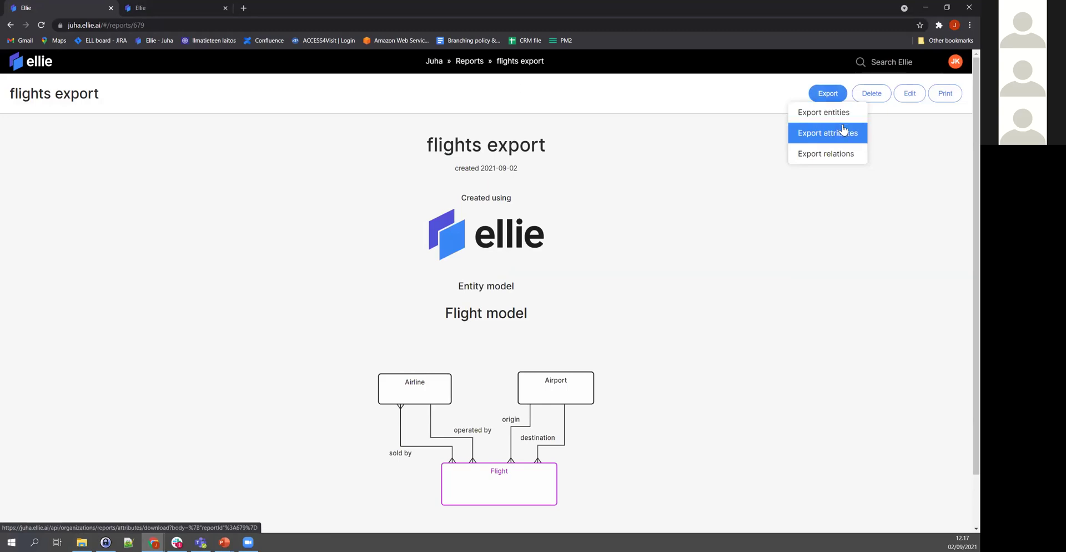
{"action": "left_click", "coordinate": [836, 111]}
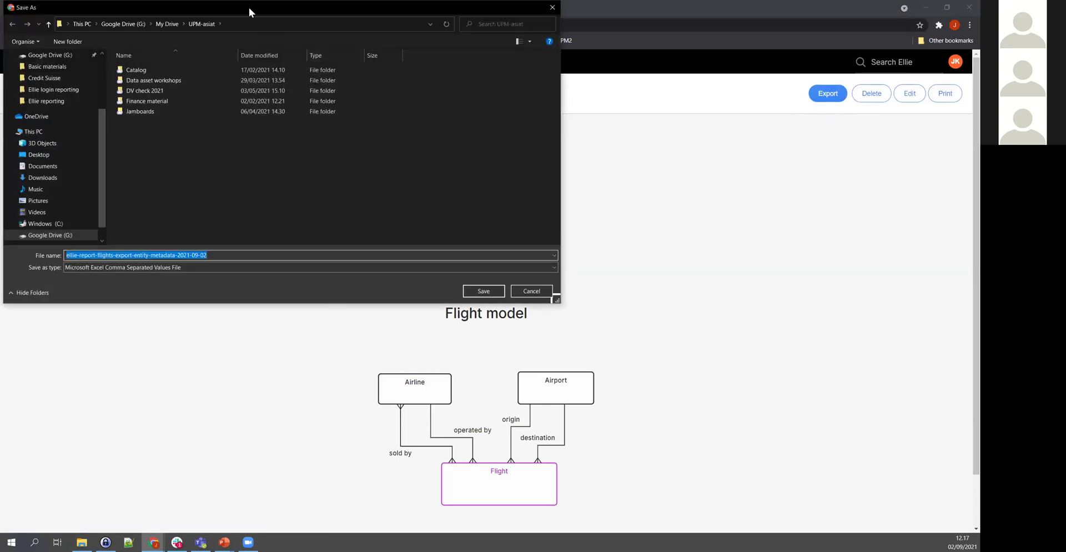
{"action": "key", "text": "Return"}
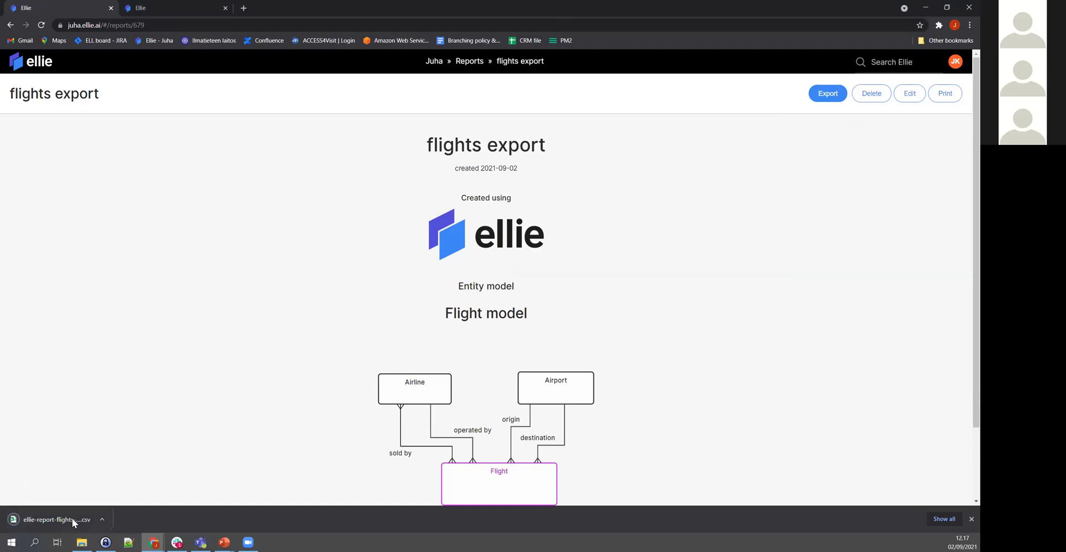
{"action": "left_click", "coordinate": [65, 522]}
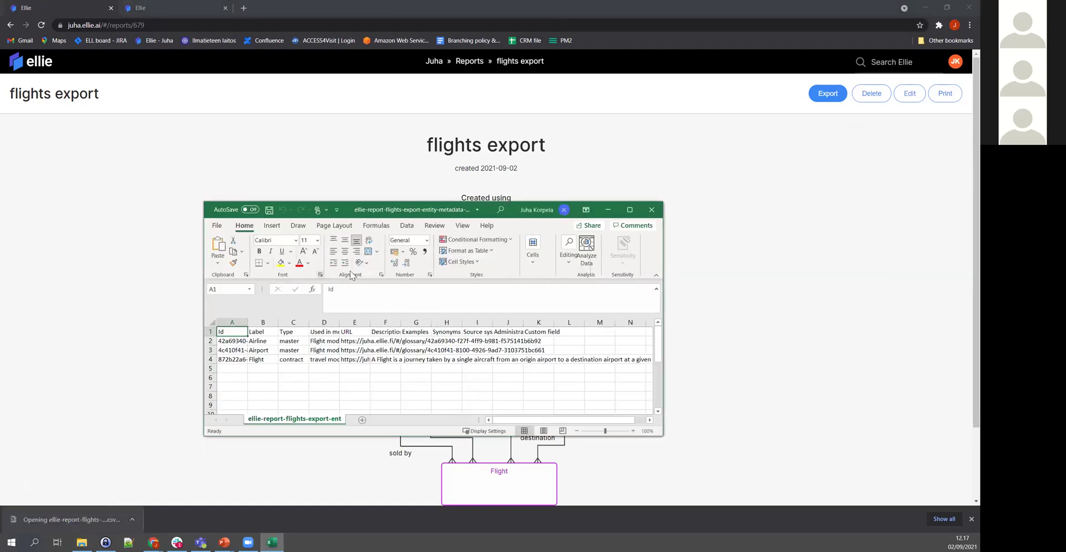
Step: Fit the widths of all exported columns to their contents and maximize the spreadsheet window
{"action": "left_click_drag", "start_coordinate": [663, 436], "coordinate": [798, 452]}
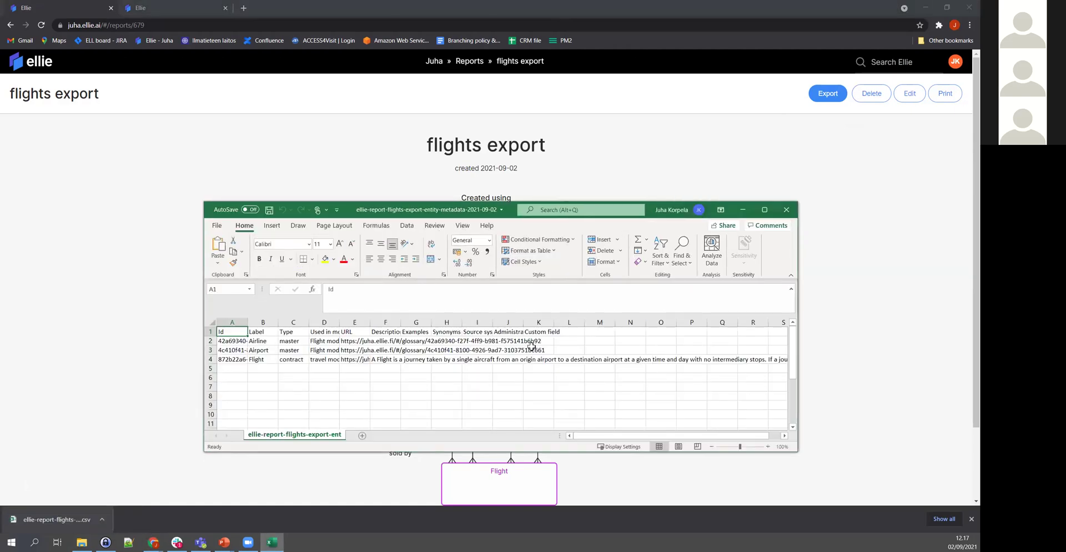
{"action": "left_click", "coordinate": [256, 340]}
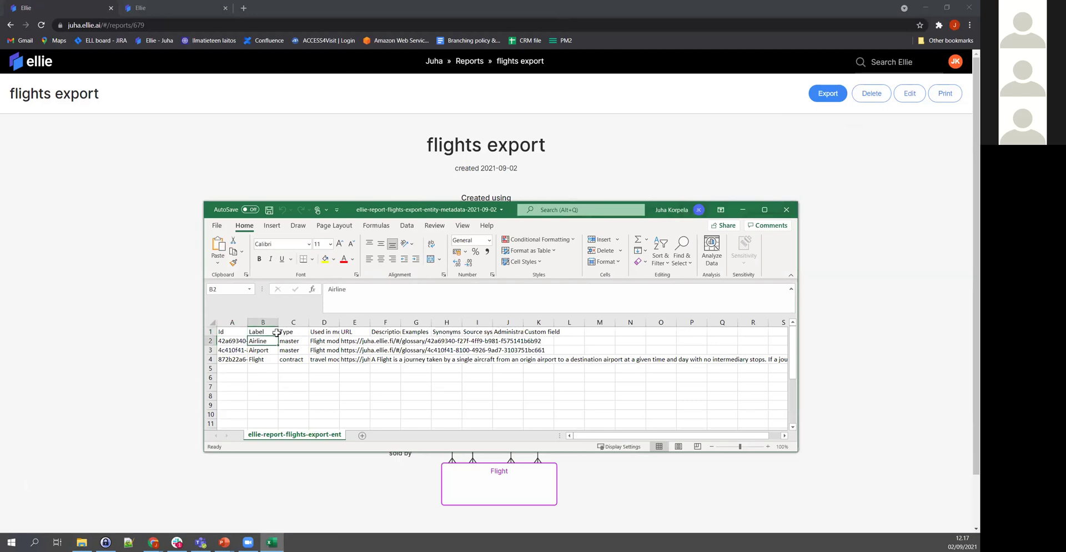
{"action": "left_click_drag", "start_coordinate": [243, 322], "coordinate": [583, 322]}
{"action": "double_click", "coordinate": [584, 322]}
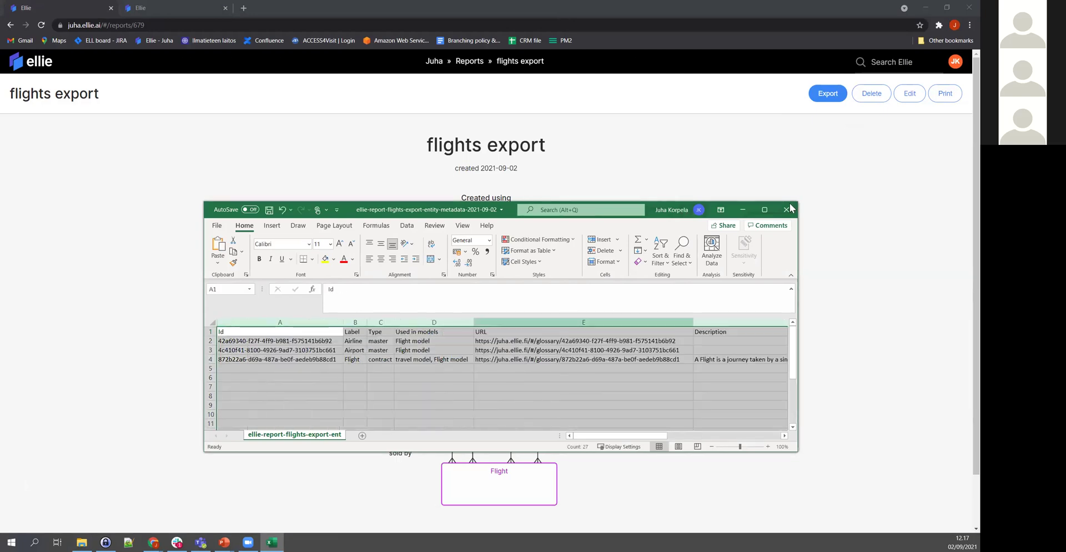
{"action": "left_click", "coordinate": [764, 211]}
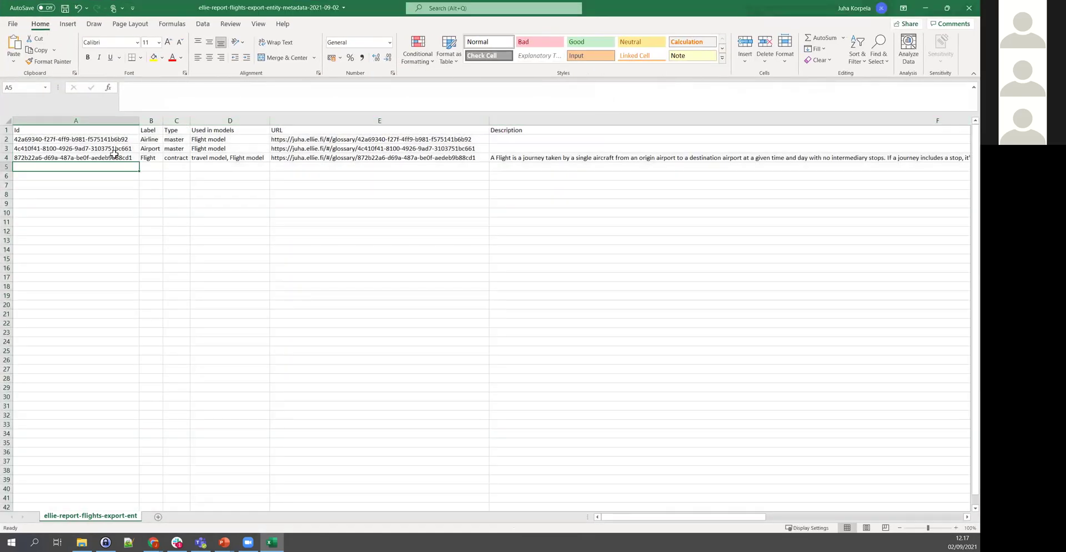
Step: Examine the Id, Label, Type and Used in models values of the exported entities
{"action": "left_click_drag", "start_coordinate": [113, 139], "coordinate": [114, 155]}
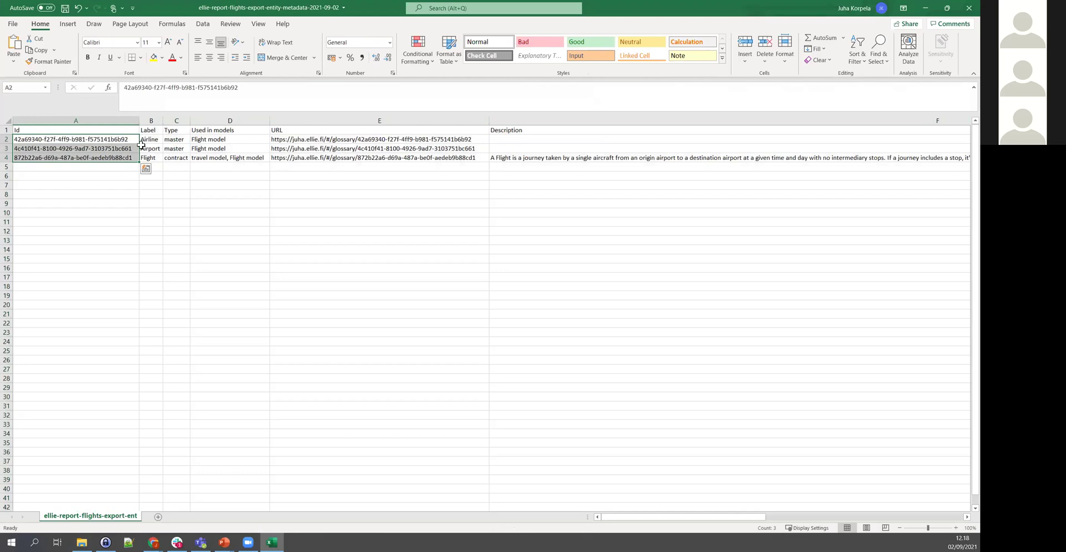
{"action": "left_click_drag", "start_coordinate": [156, 143], "coordinate": [176, 157]}
{"action": "left_click", "coordinate": [227, 141]}
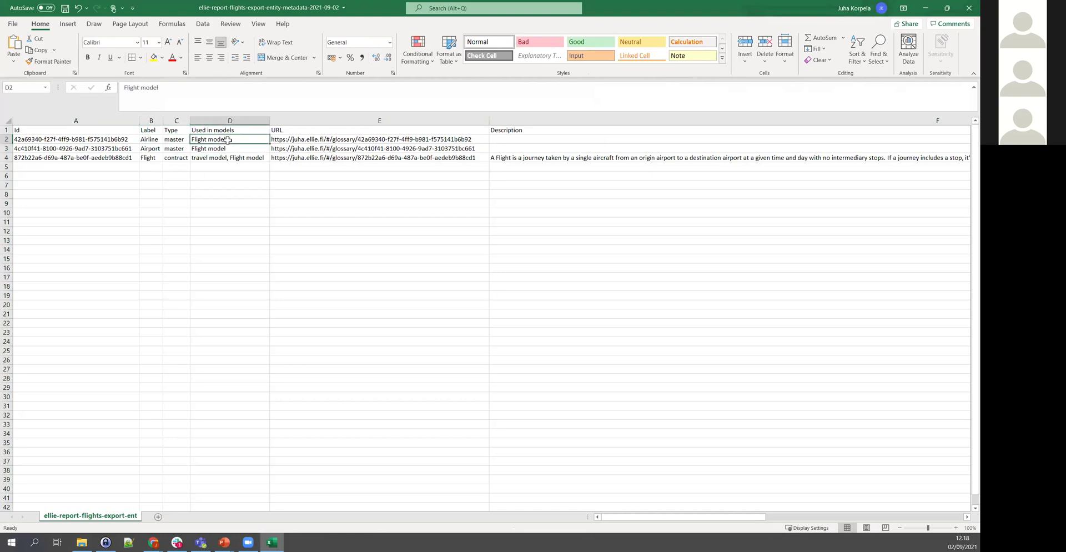
Step: Examine the URL, Description, Type and Used in models values of the exported Airline, Airport and Flight rows
{"action": "key", "text": "Right"}
{"action": "key", "text": "Right"}
{"action": "key", "text": "Down"}
{"action": "key", "text": "Right"}
{"action": "key", "text": "Down"}
{"action": "key", "text": "Left"}
{"action": "key", "text": "Left"}
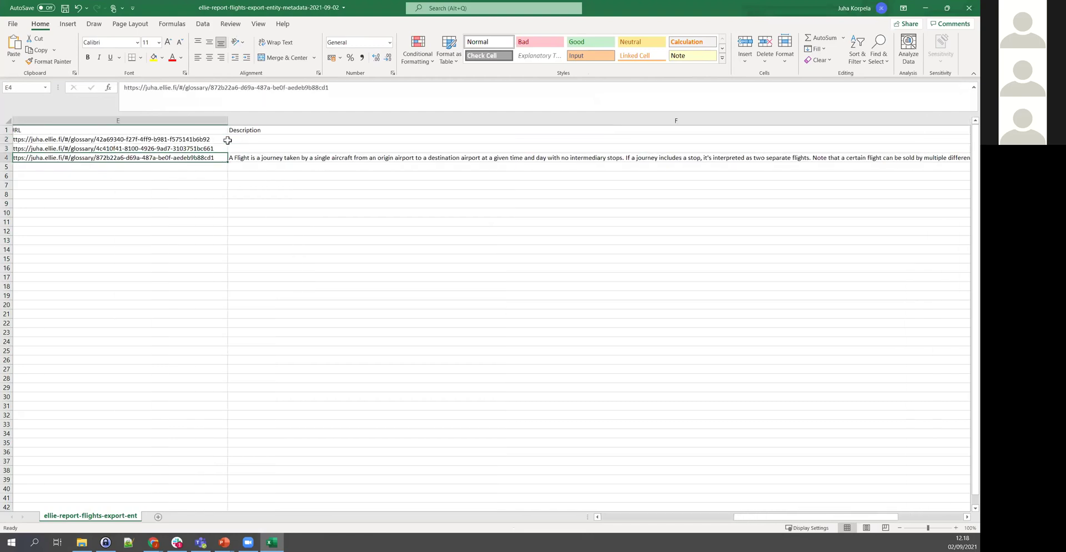
{"action": "key", "text": "Left"}
{"action": "key", "text": "Right"}
{"action": "key", "text": "Right"}
{"action": "key", "text": "Left"}
{"action": "key", "text": "Left"}
{"action": "key", "text": "Left"}
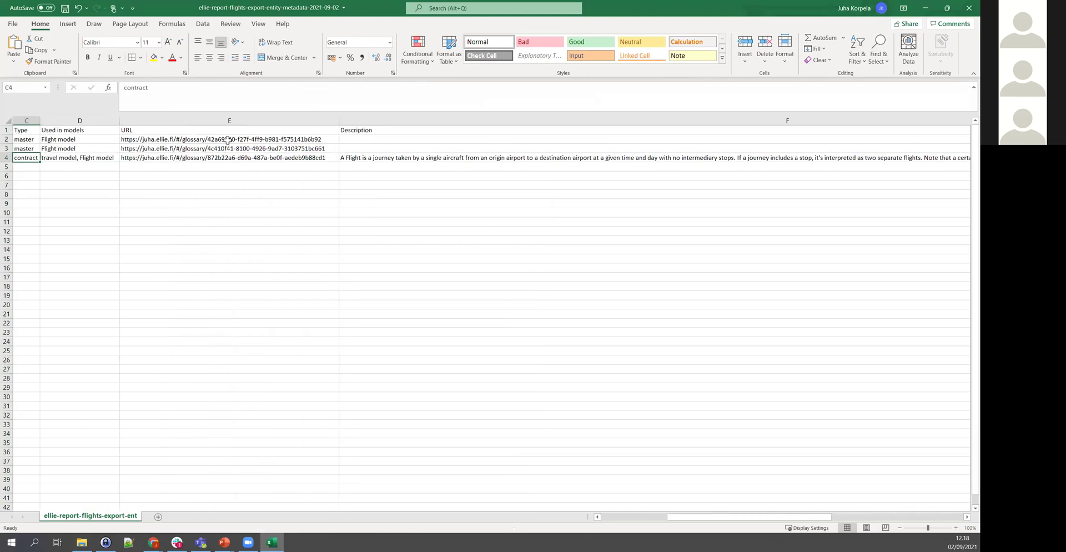
{"action": "key", "text": "Right"}
{"action": "key", "text": "Right"}
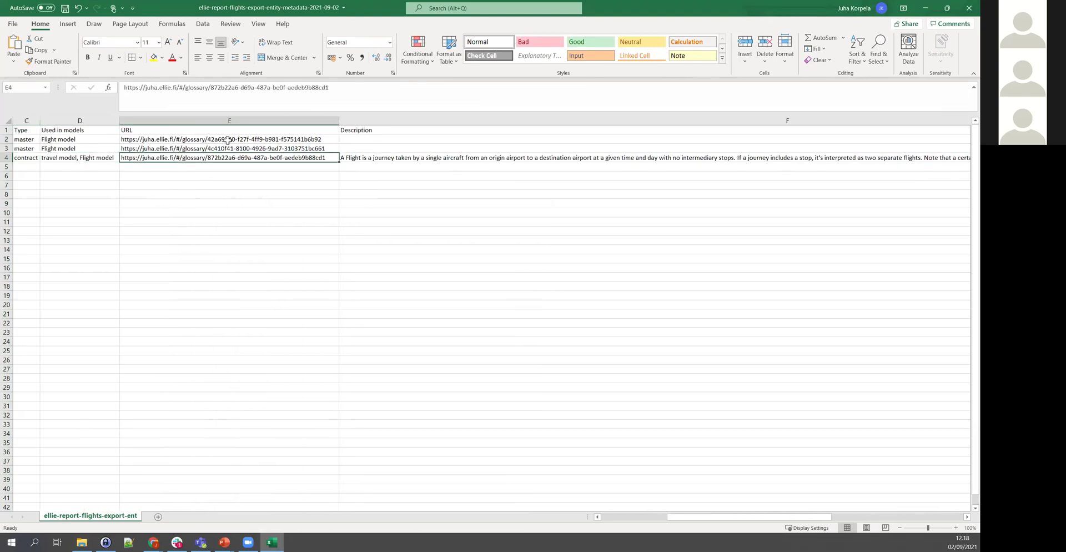
{"action": "left_click", "coordinate": [110, 151]}
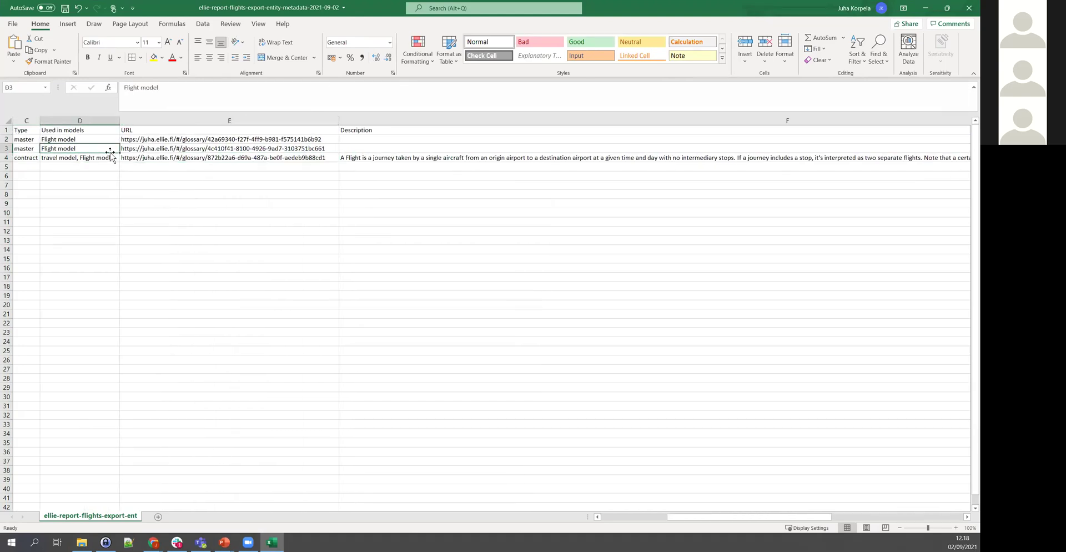
{"action": "key", "text": "Left"}
{"action": "key", "text": "Left"}
{"action": "key", "text": "Left"}
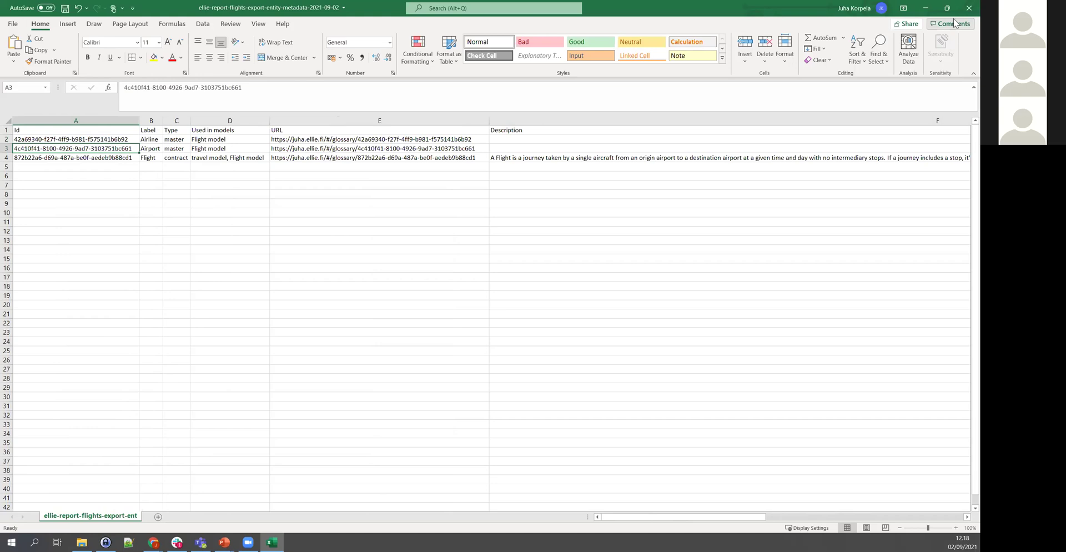
Step: Close the exported spreadsheet without saving and look through the flights export report's export options down to relations
{"action": "left_click", "coordinate": [969, 8]}
{"action": "left_click", "coordinate": [483, 288]}
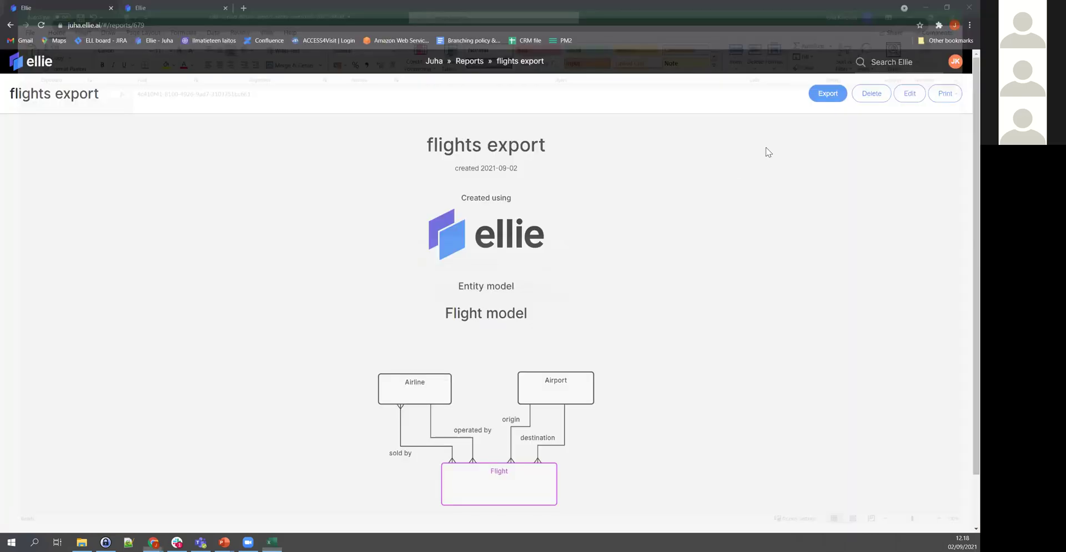
{"action": "left_click", "coordinate": [828, 93]}
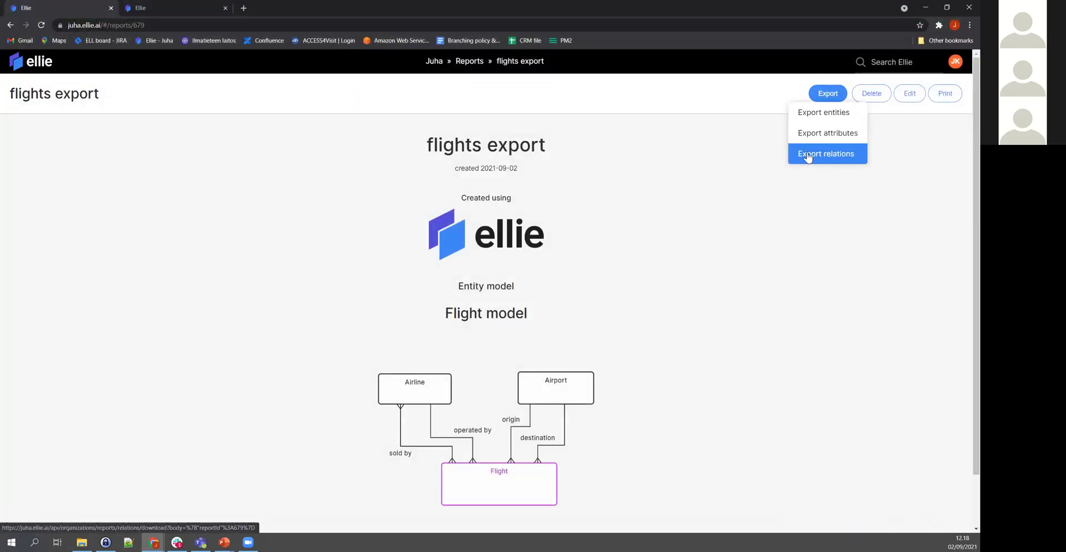
{"action": "left_click", "coordinate": [811, 157]}
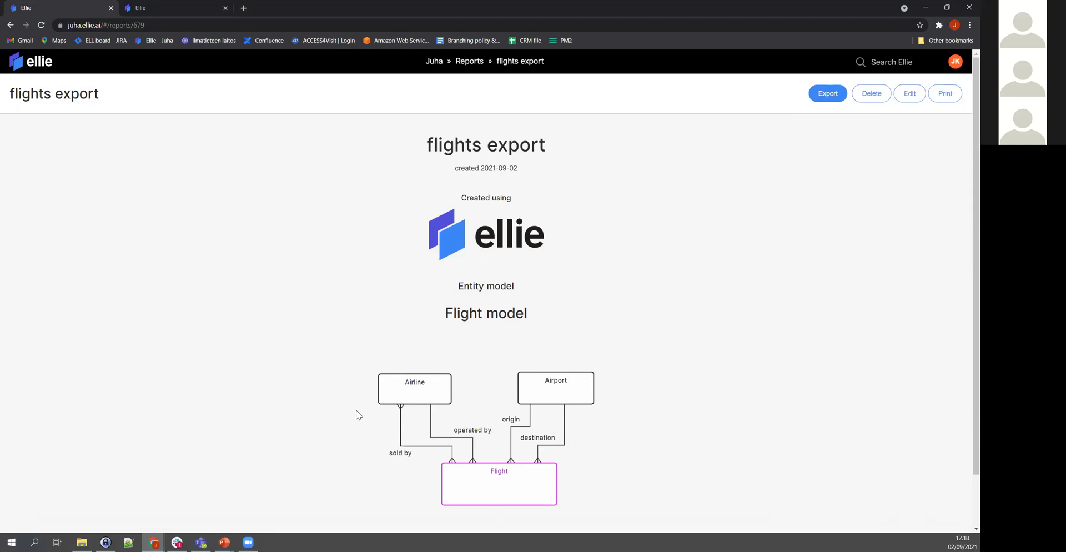
Step: Leave the report for the Datavault Builder workspace's home page and switch to the presentation slides
{"action": "left_click", "coordinate": [435, 62]}
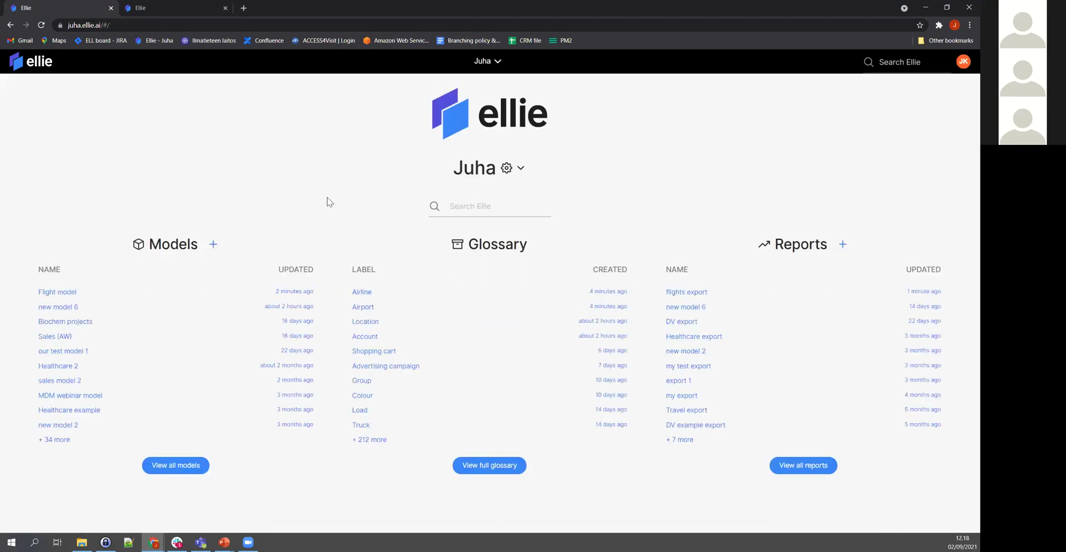
{"action": "left_click", "coordinate": [143, 13]}
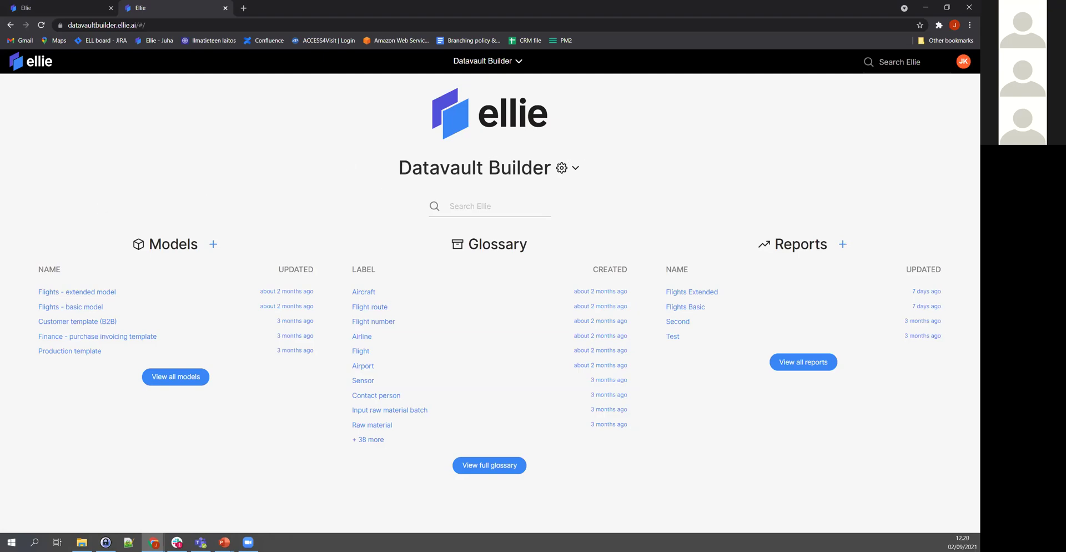
{"action": "key", "text": "alt+Tab"}
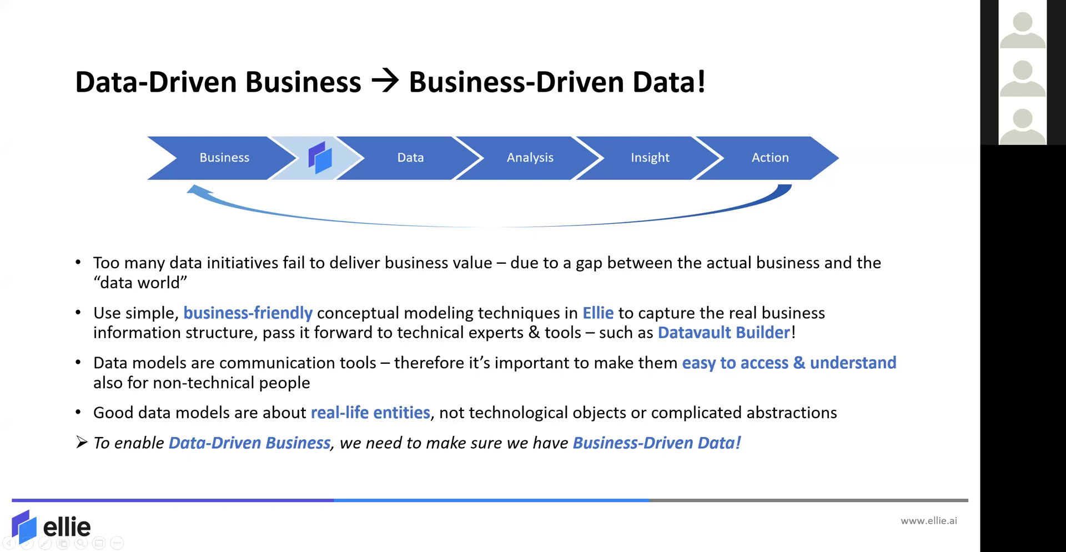
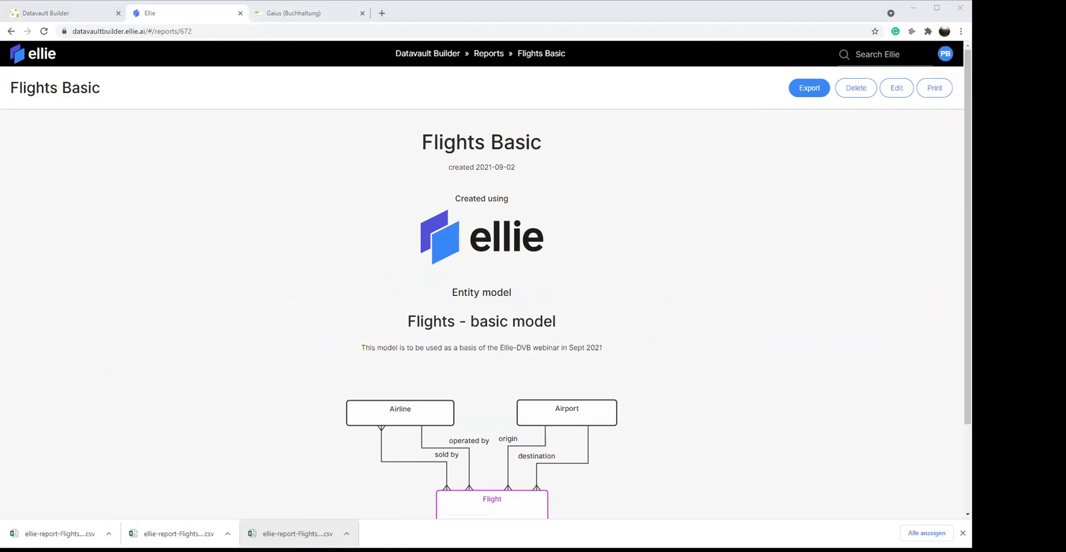
Step: In Excel, fit the Flights Basic entity metadata columns to their contents, examine the URL and Description values, and close the file
{"action": "left_click_drag", "start_coordinate": [980, 150], "coordinate": [645, 151]}
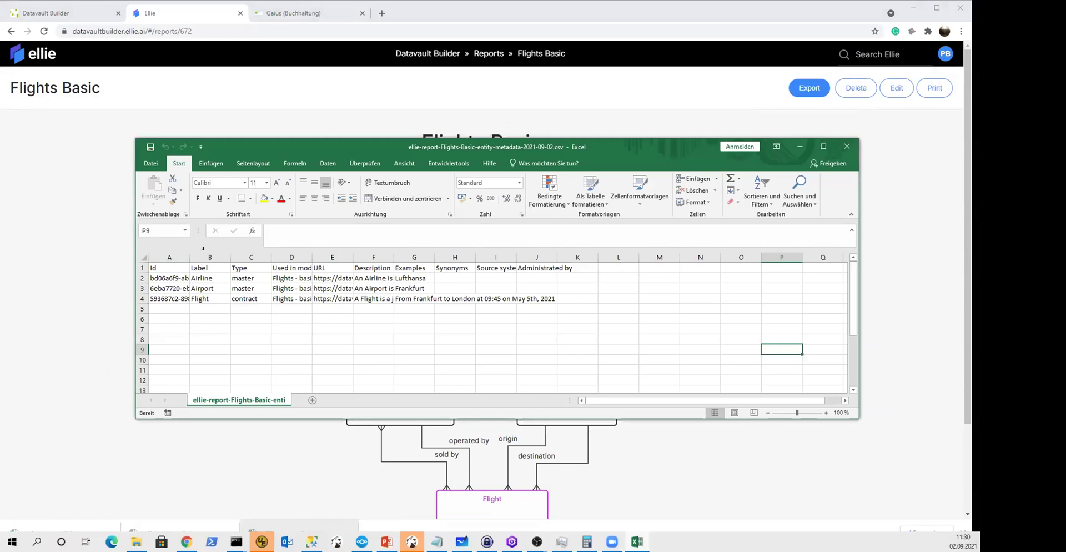
{"action": "left_click", "coordinate": [143, 257]}
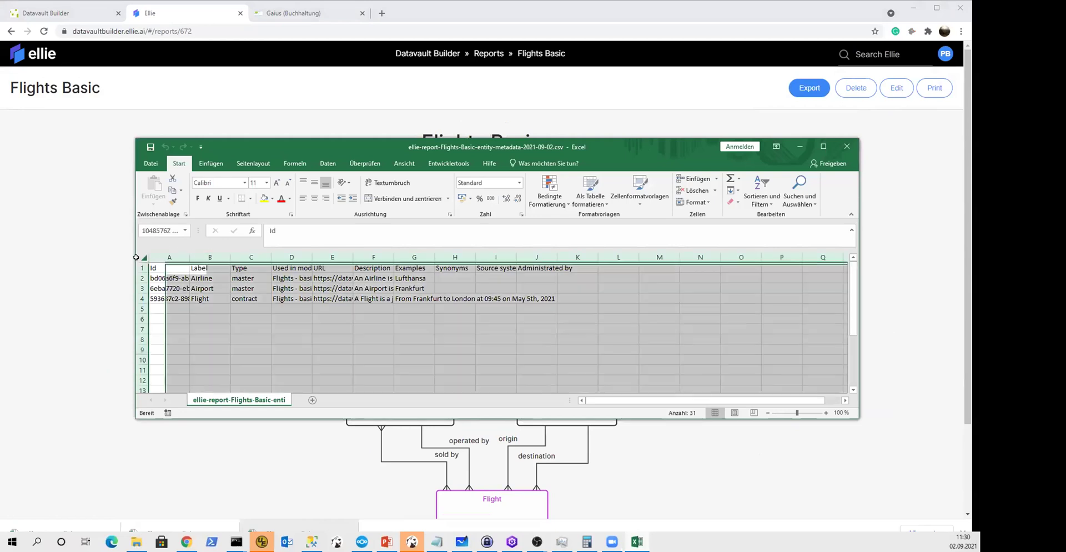
{"action": "double_click", "coordinate": [228, 258]}
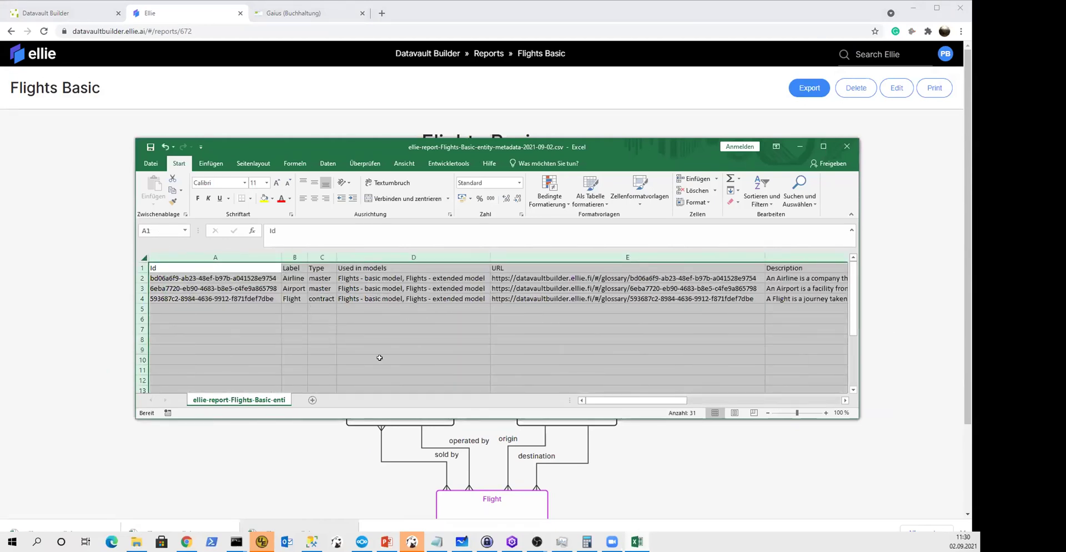
{"action": "left_click_drag", "start_coordinate": [633, 400], "coordinate": [735, 400]}
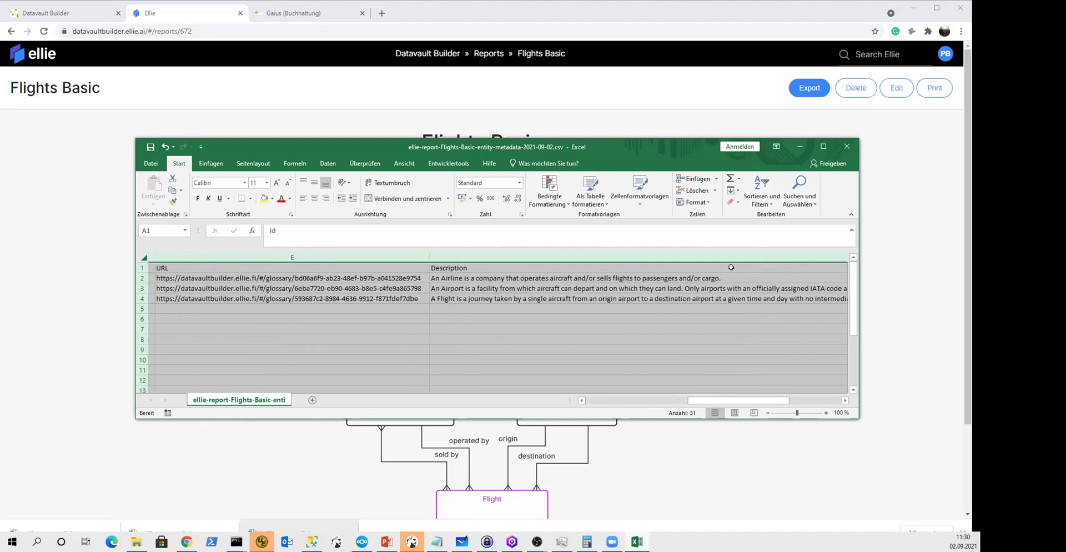
{"action": "left_click", "coordinate": [852, 147]}
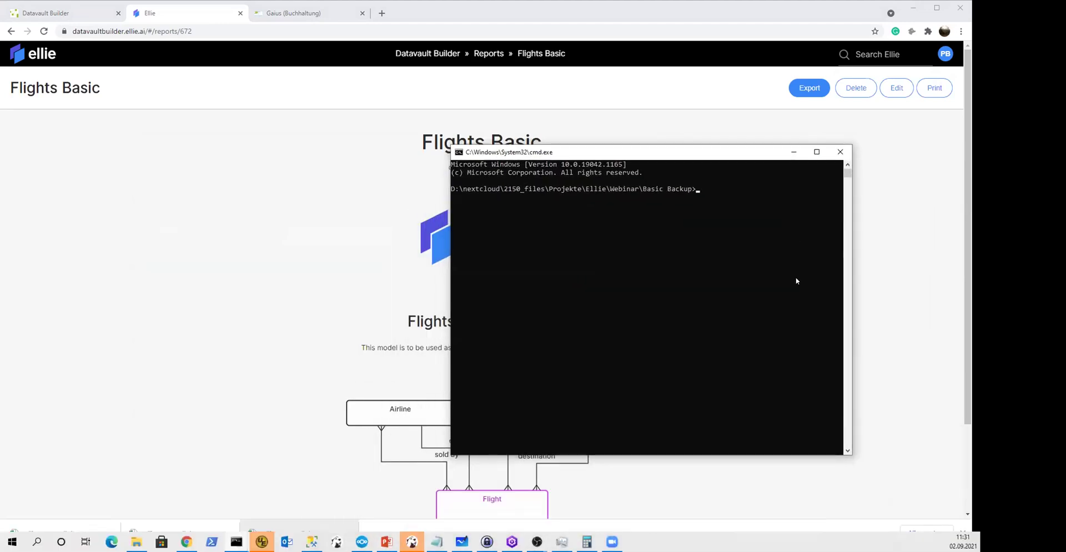
Step: List the files of the Basic Backup folder in the command prompt
{"action": "type", "text": "ls"}
{"action": "key", "text": "Return"}
{"action": "type", "text": "dir"}
{"action": "key", "text": "Return"}
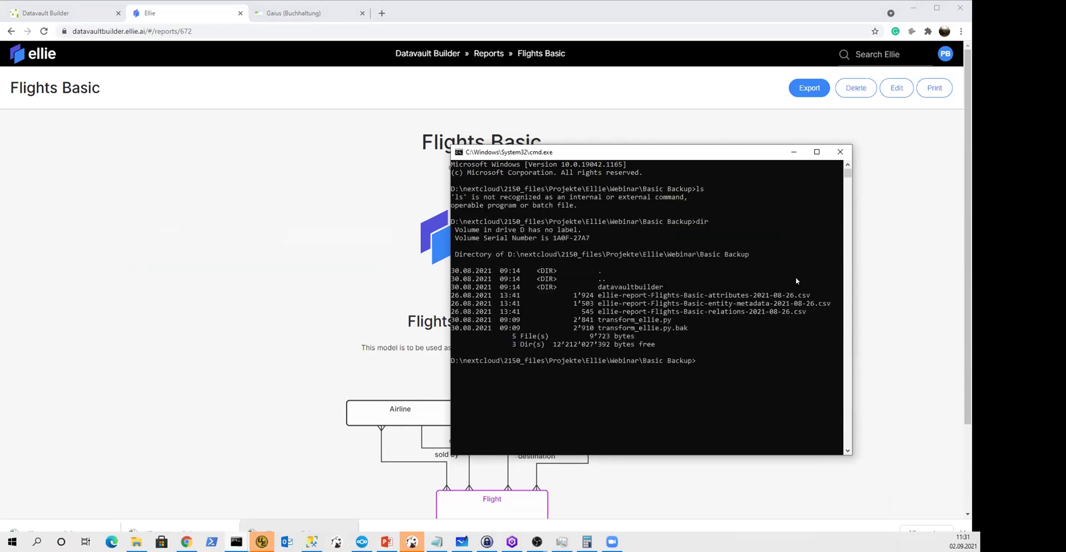
Step: Run transform_ellie.py on the exported files, highlight the origin link's output and move the console out of view
{"action": "type", "text": "tr"}
{"action": "key", "text": "Tab"}
{"action": "key", "text": "Return"}
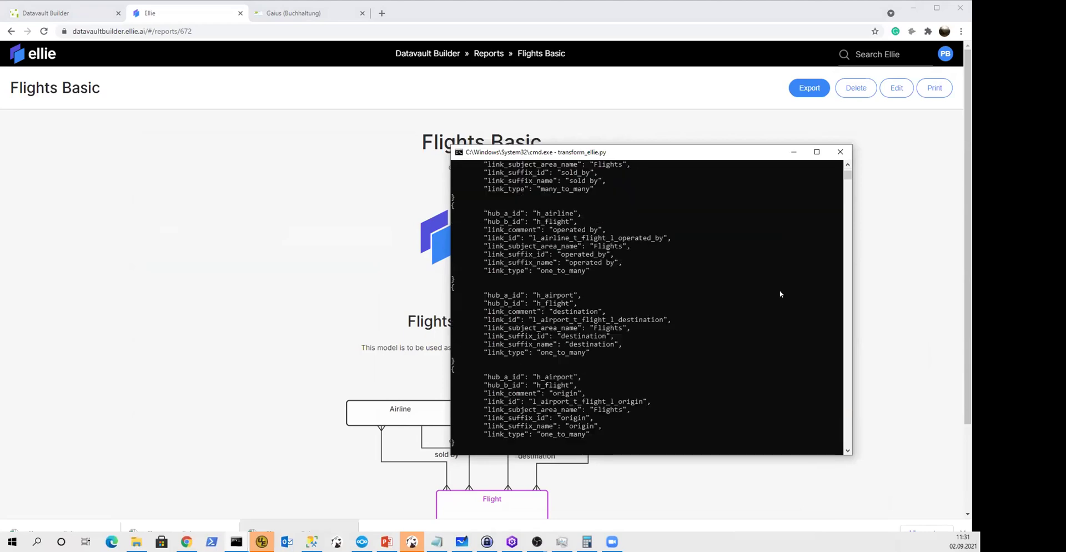
{"action": "left_click_drag", "start_coordinate": [477, 436], "coordinate": [445, 362]}
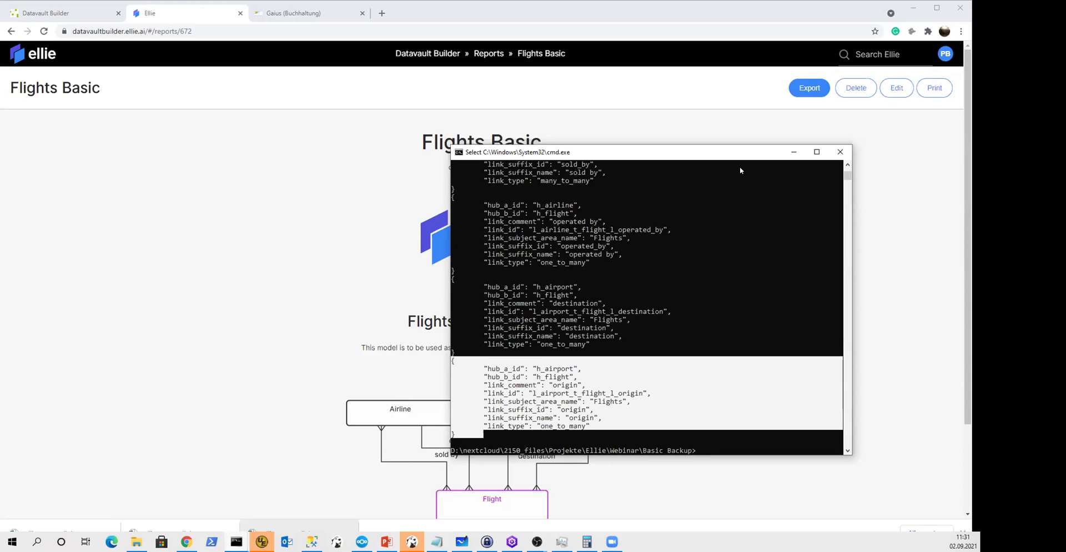
{"action": "left_click_drag", "start_coordinate": [743, 154], "coordinate": [1065, 194]}
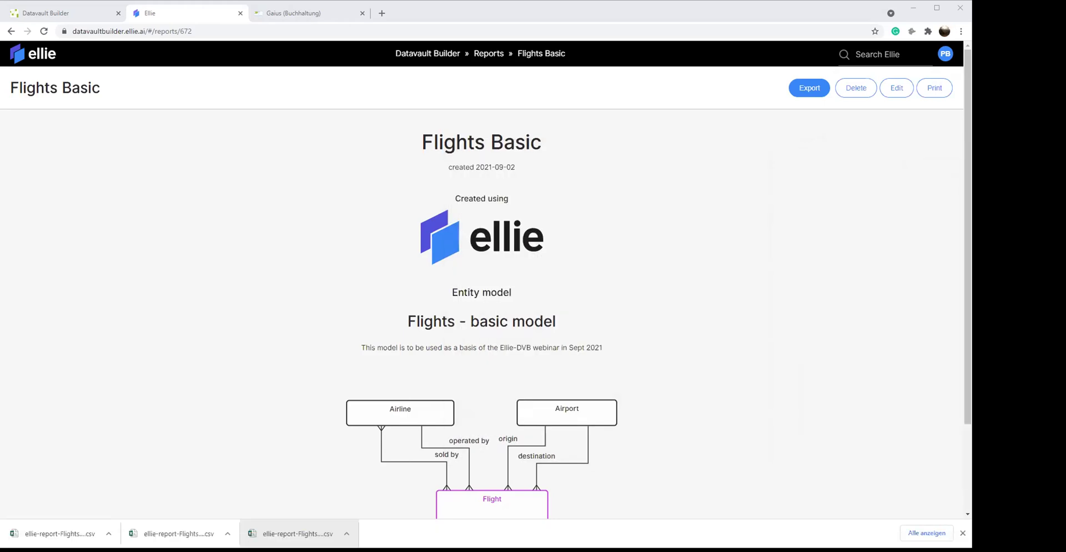
Step: Switch to Datavault Builder's deployment area and connect the transformed datavaultbuilder folder as an environment
{"action": "left_click", "coordinate": [50, 12]}
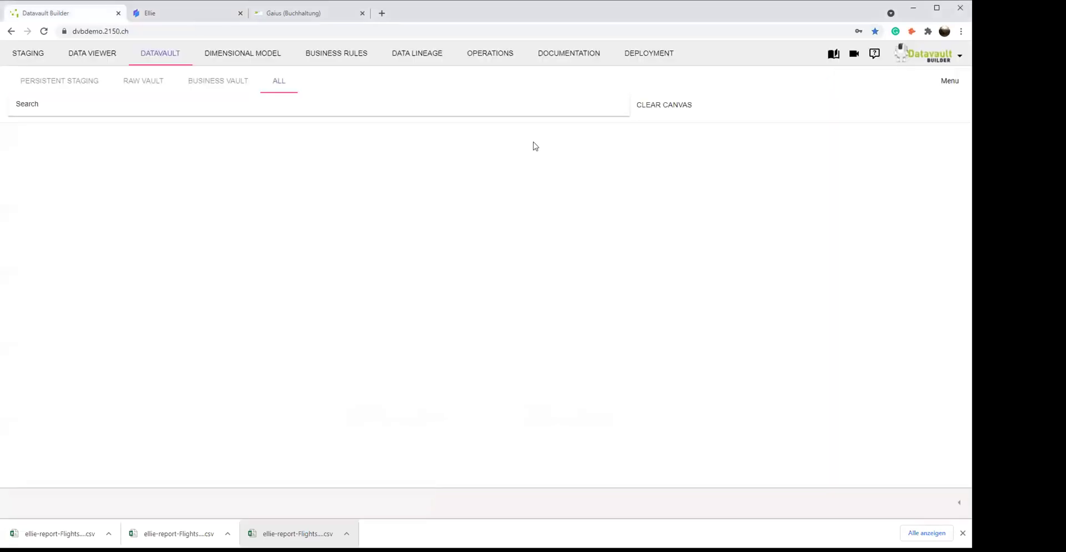
{"action": "left_click", "coordinate": [644, 62]}
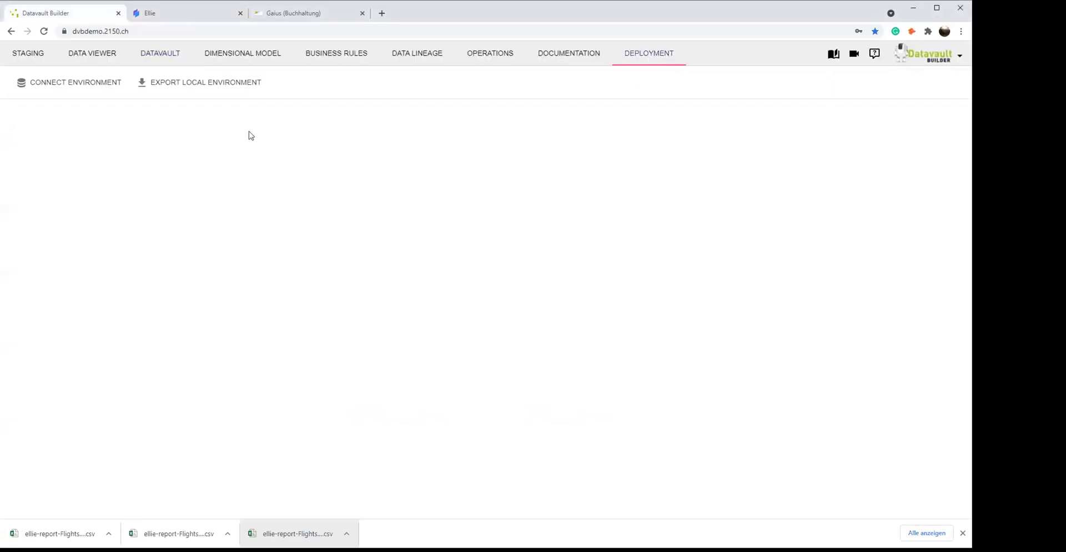
{"action": "left_click", "coordinate": [74, 88]}
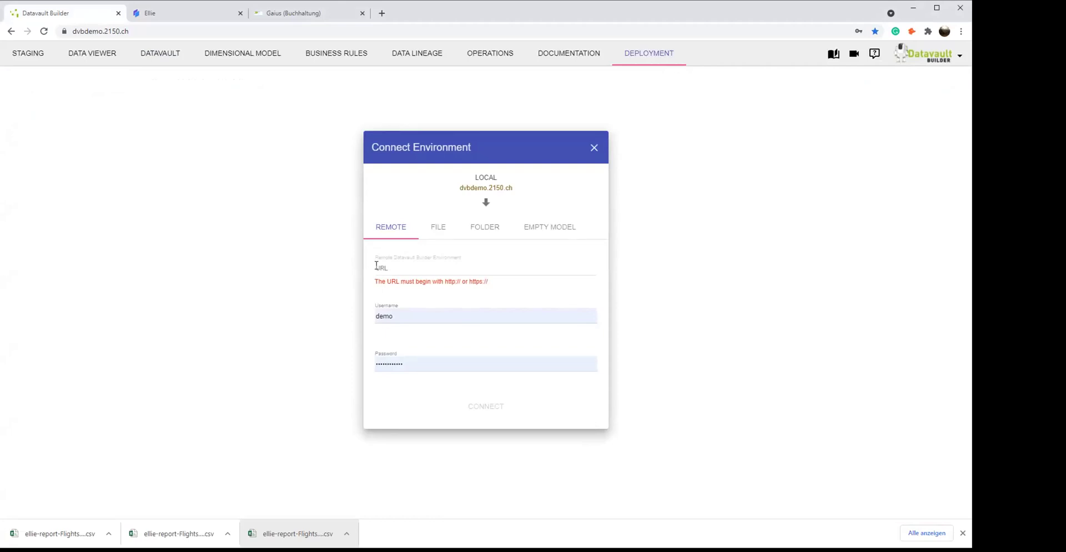
{"action": "left_click", "coordinate": [442, 234]}
{"action": "left_click", "coordinate": [492, 235]}
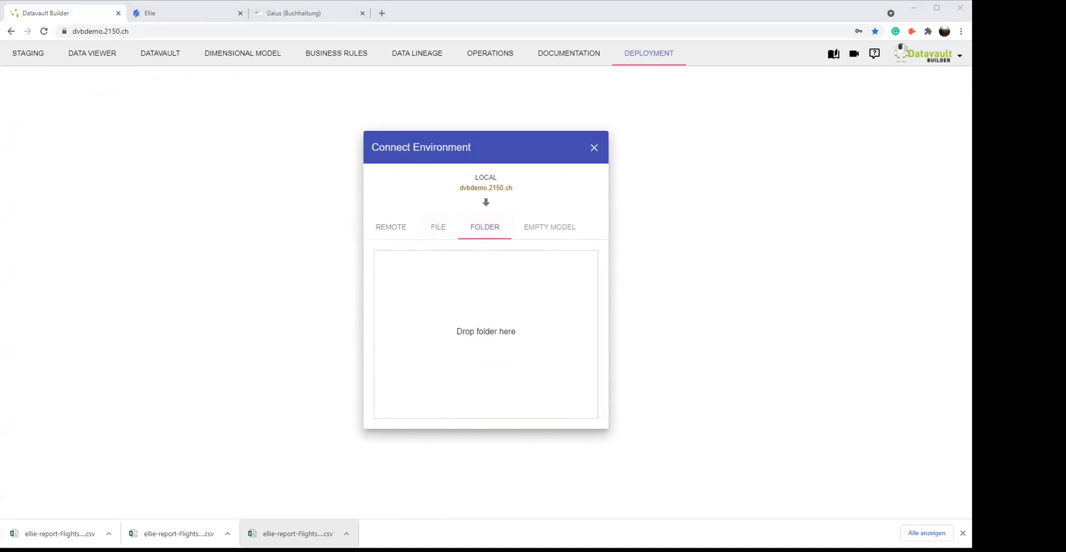
{"action": "left_click_drag", "start_coordinate": [500, 333], "coordinate": [531, 414]}
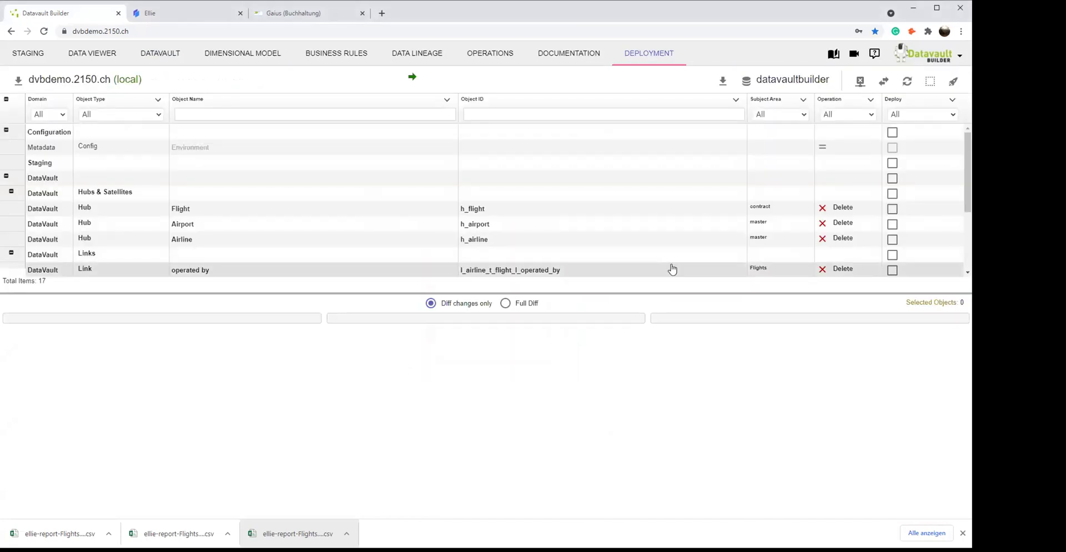
Step: Reverse the deployment direction so datavaultbuilder goes to the local environment, and show the Flight hub's differences in an enlarged area
{"action": "left_click", "coordinate": [883, 82]}
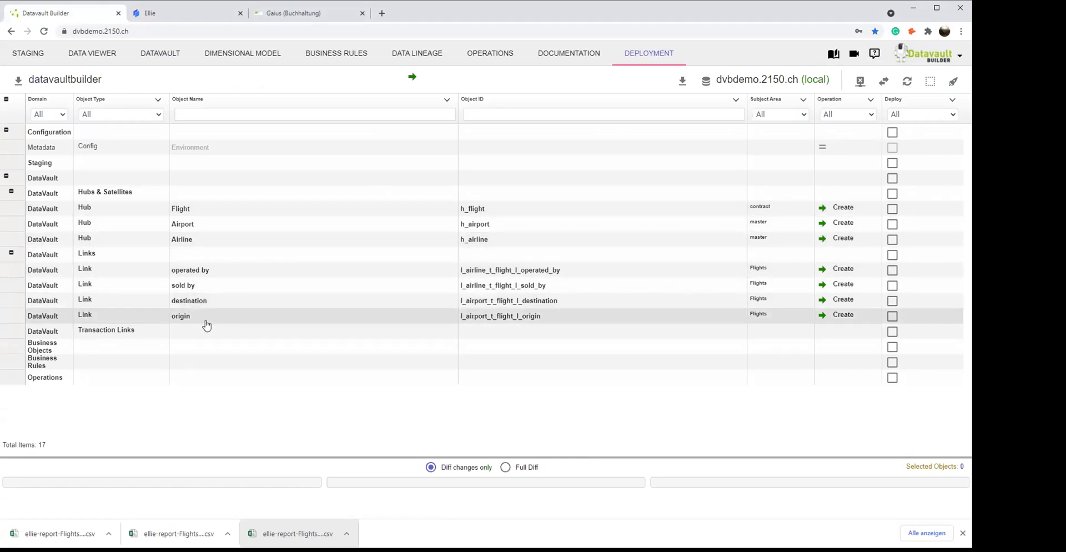
{"action": "left_click", "coordinate": [264, 211]}
{"action": "left_click_drag", "start_coordinate": [664, 456], "coordinate": [686, 374]}
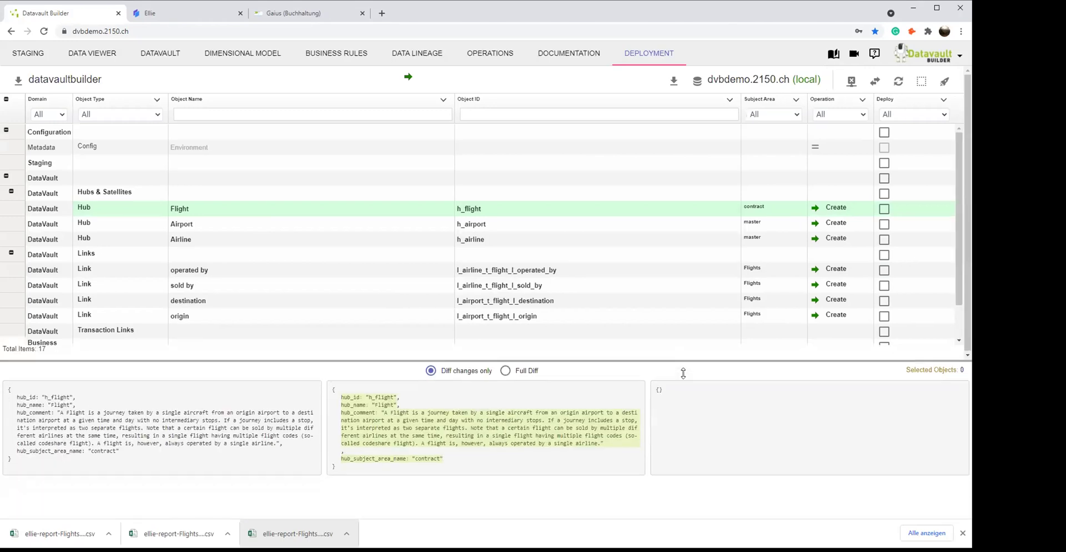
{"action": "left_click", "coordinate": [964, 533]}
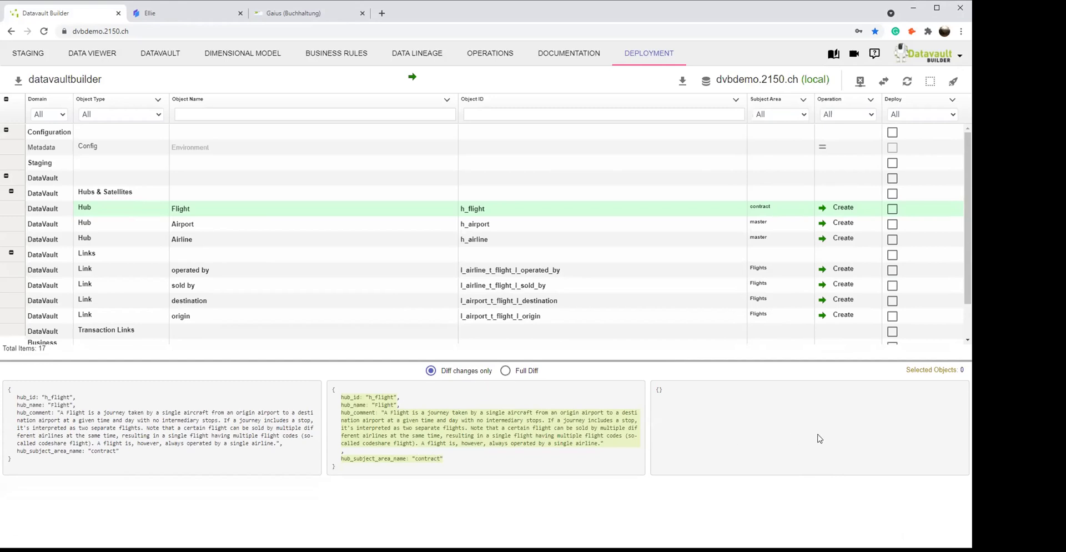
Step: Select all compared objects and deploy them directly to the local environment, closing the completion summary
{"action": "left_click", "coordinate": [930, 84]}
{"action": "left_click", "coordinate": [889, 100]}
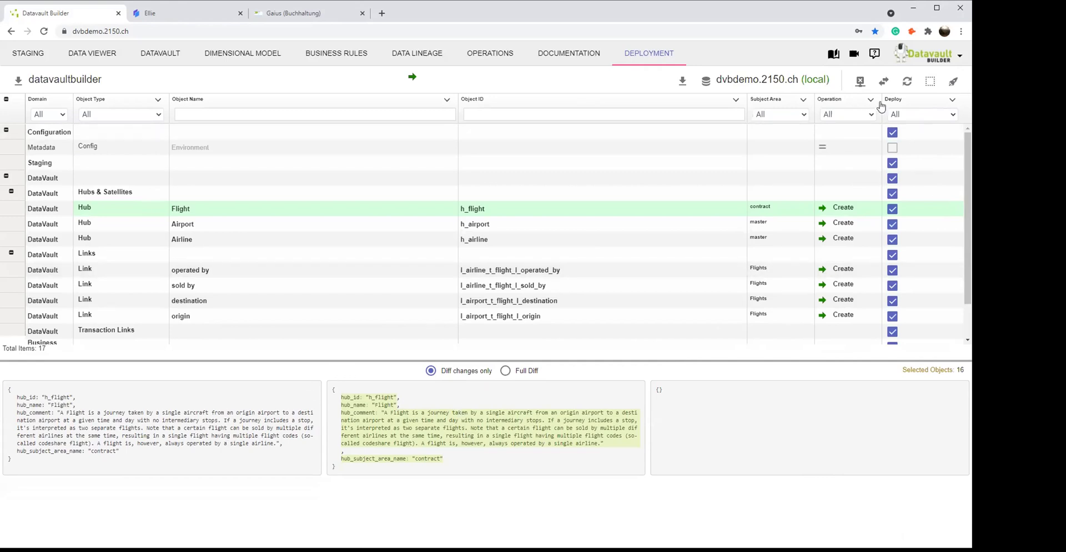
{"action": "left_click", "coordinate": [953, 82]}
{"action": "left_click", "coordinate": [613, 351]}
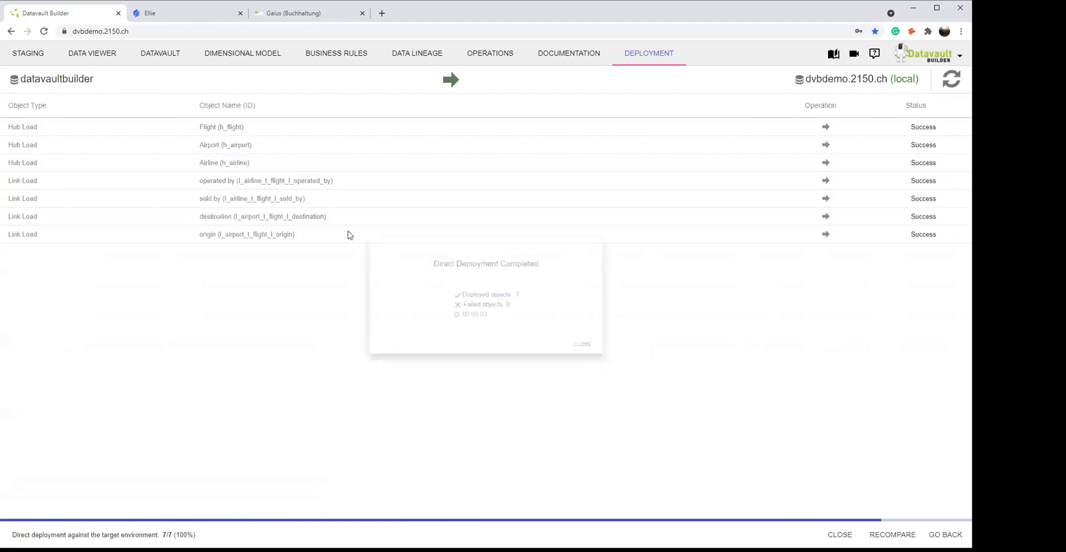
{"action": "left_click", "coordinate": [614, 359]}
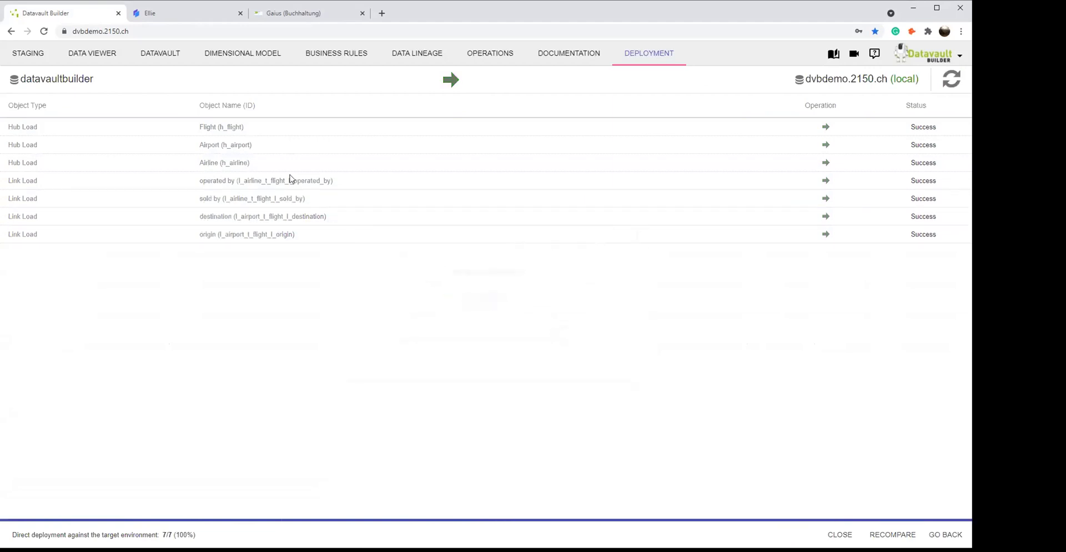
Step: Display the Flight hub with its linked hubs on the Datavault canvas
{"action": "left_click", "coordinate": [162, 56]}
{"action": "left_click", "coordinate": [292, 111]}
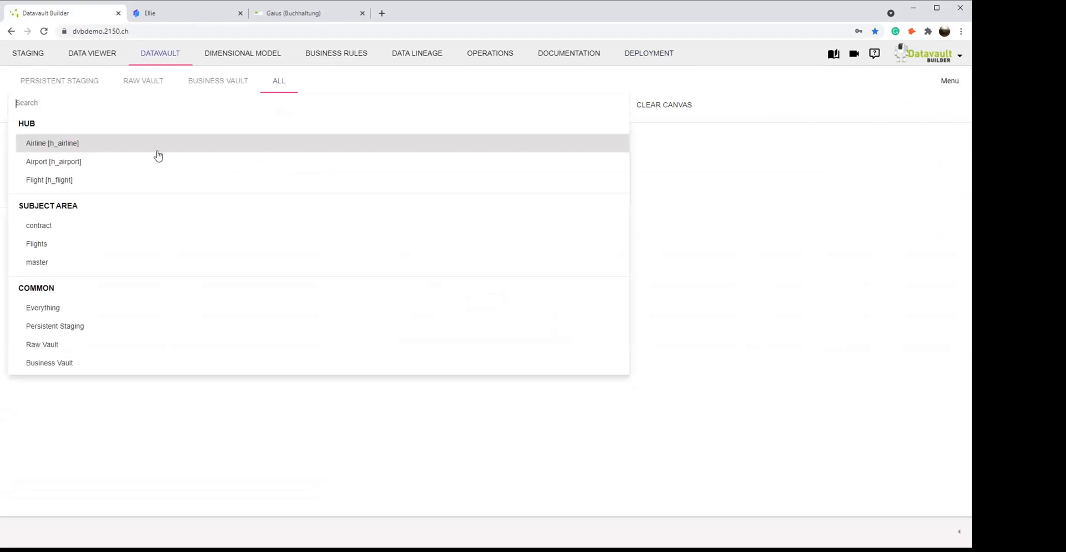
{"action": "left_click", "coordinate": [126, 178]}
Step: Arrange the hubs in a triangle with Airport and Airline side by side above Flight
{"action": "left_click", "coordinate": [519, 383]}
{"action": "left_click_drag", "start_coordinate": [519, 383], "coordinate": [559, 424]}
{"action": "left_click_drag", "start_coordinate": [480, 415], "coordinate": [377, 301]}
{"action": "left_click_drag", "start_coordinate": [489, 367], "coordinate": [641, 302]}
{"action": "left_click_drag", "start_coordinate": [587, 408], "coordinate": [412, 438]}
{"action": "left_click", "coordinate": [395, 445]}
{"action": "left_click", "coordinate": [292, 323]}
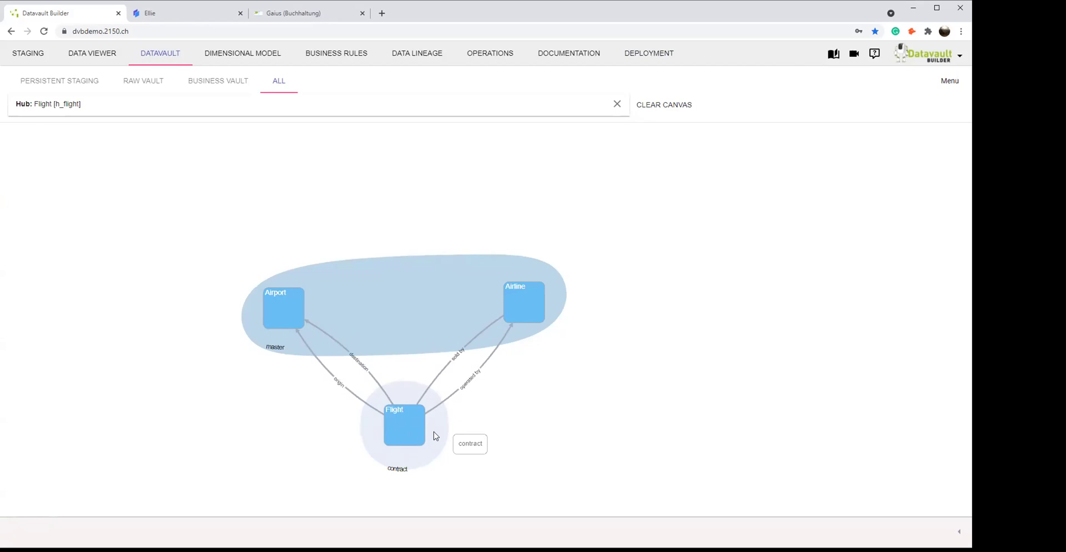
Step: Start a new source system named Flights in the staging area
{"action": "left_click", "coordinate": [38, 61]}
{"action": "left_click", "coordinate": [673, 83]}
{"action": "left_click", "coordinate": [365, 233]}
{"action": "type", "text": "Flights"}
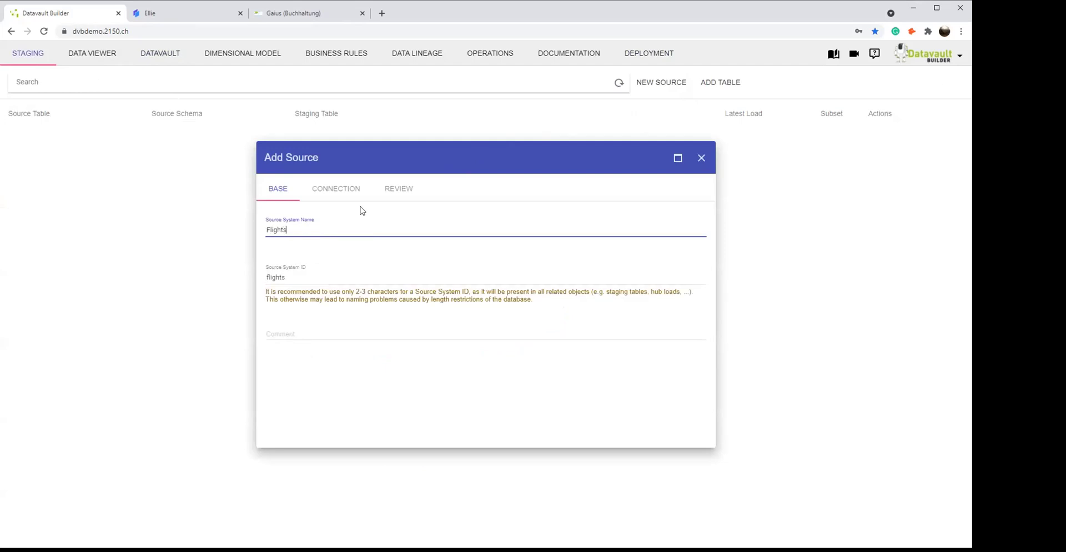
Step: Set the Flights source's connection to CSV Files with the directory path /files
{"action": "left_click", "coordinate": [336, 189]}
{"action": "left_click", "coordinate": [340, 222]}
{"action": "type", "text": "csv"}
{"action": "left_click", "coordinate": [326, 239]}
{"action": "left_click", "coordinate": [308, 271]}
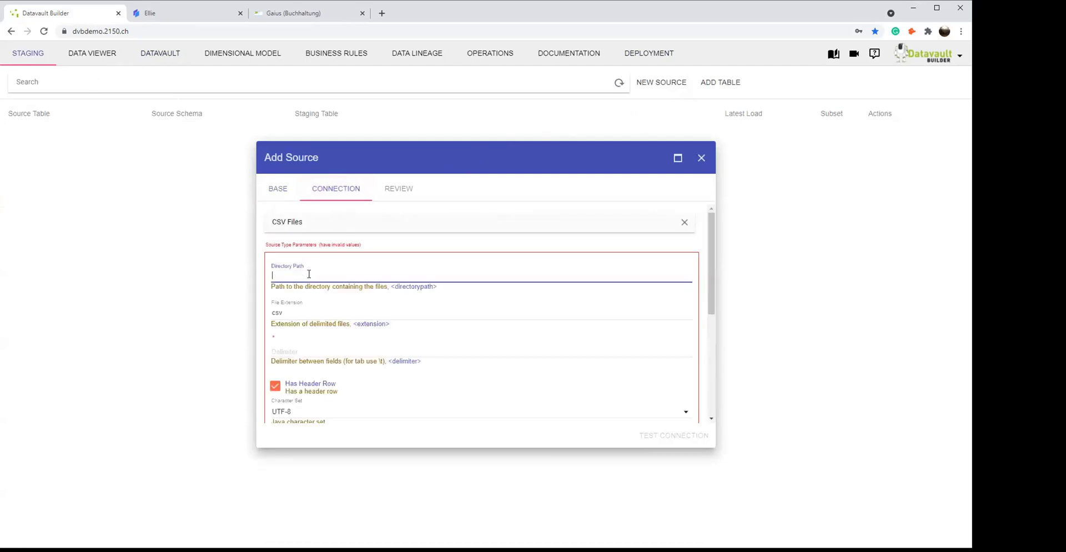
{"action": "type", "text": "/files"}
{"action": "key", "text": "Tab"}
{"action": "key", "text": "Tab"}
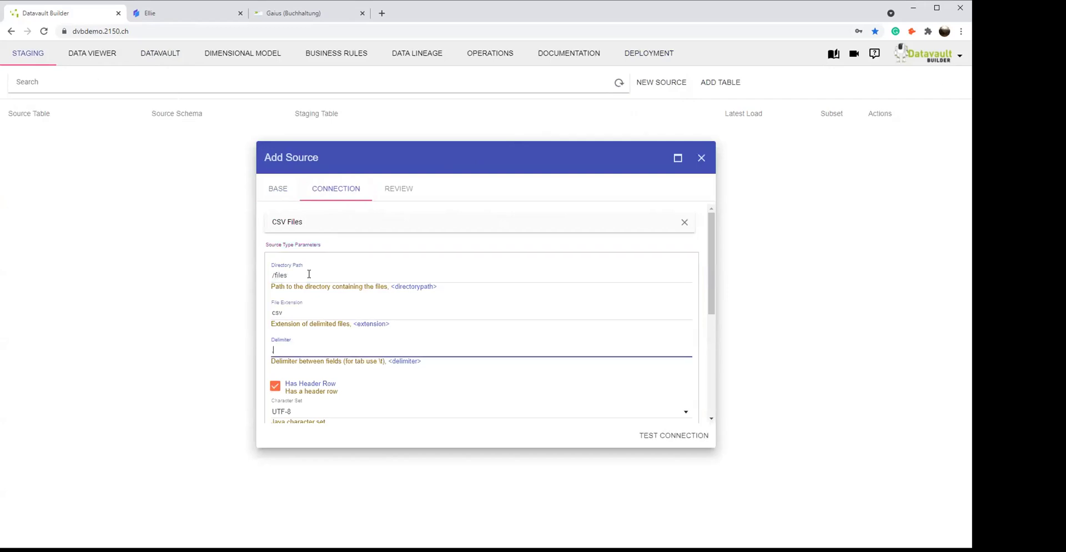
Step: Test the source connection, then review and create the Flights source
{"action": "left_click", "coordinate": [644, 436]}
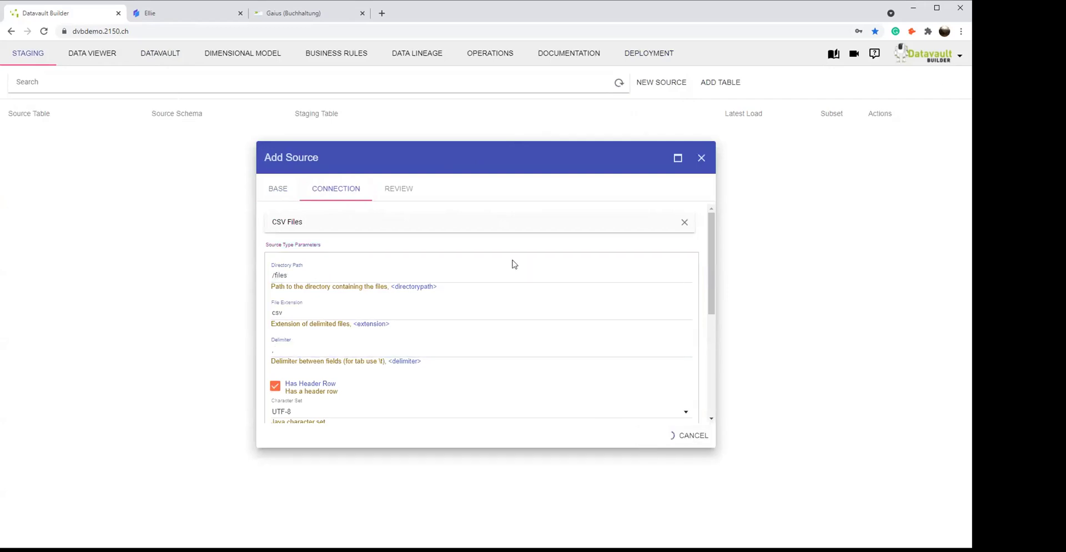
{"action": "left_click", "coordinate": [400, 195]}
{"action": "left_click", "coordinate": [667, 437]}
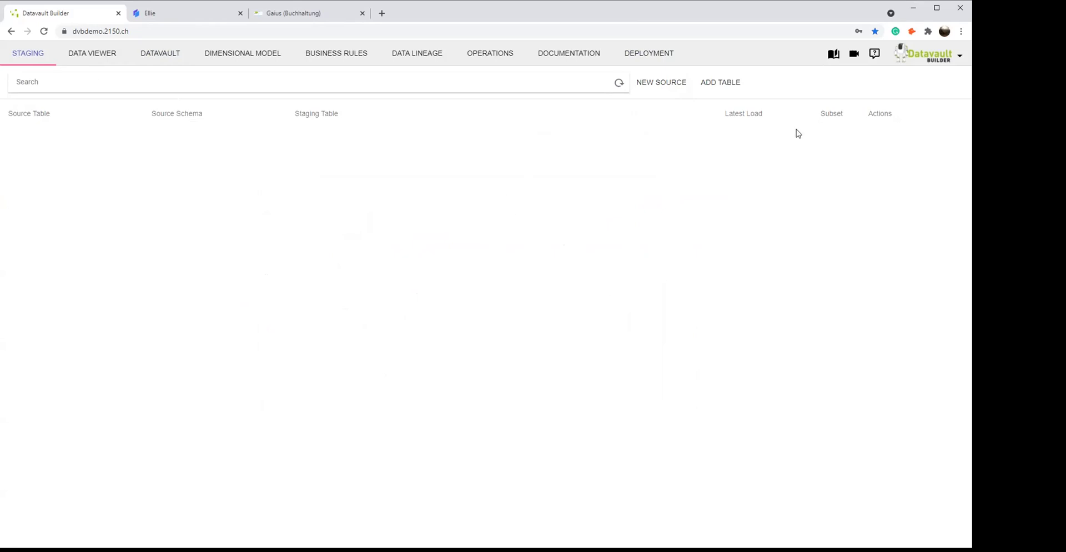
{"action": "left_click", "coordinate": [905, 137]}
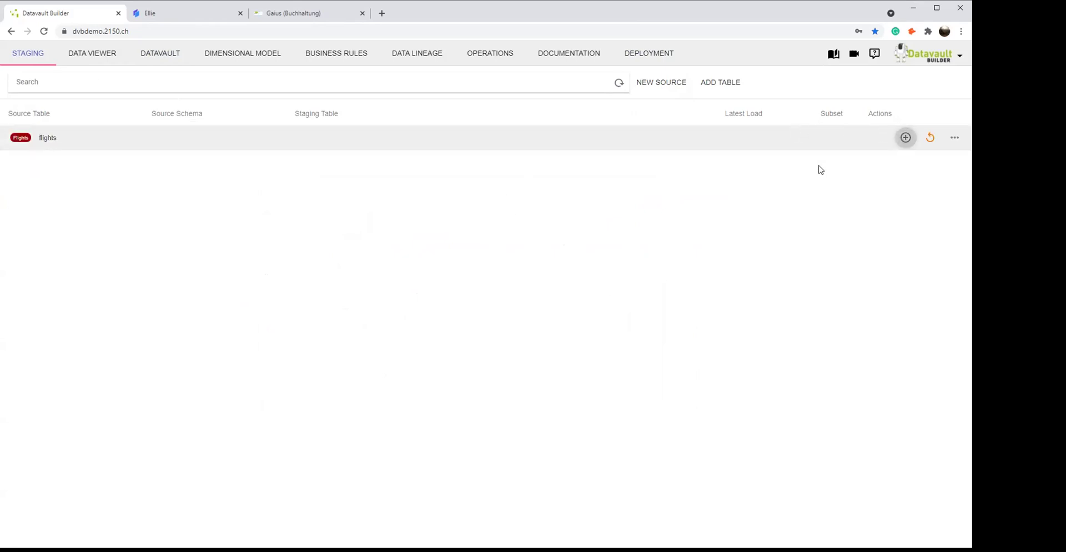
{"action": "left_click", "coordinate": [493, 222]}
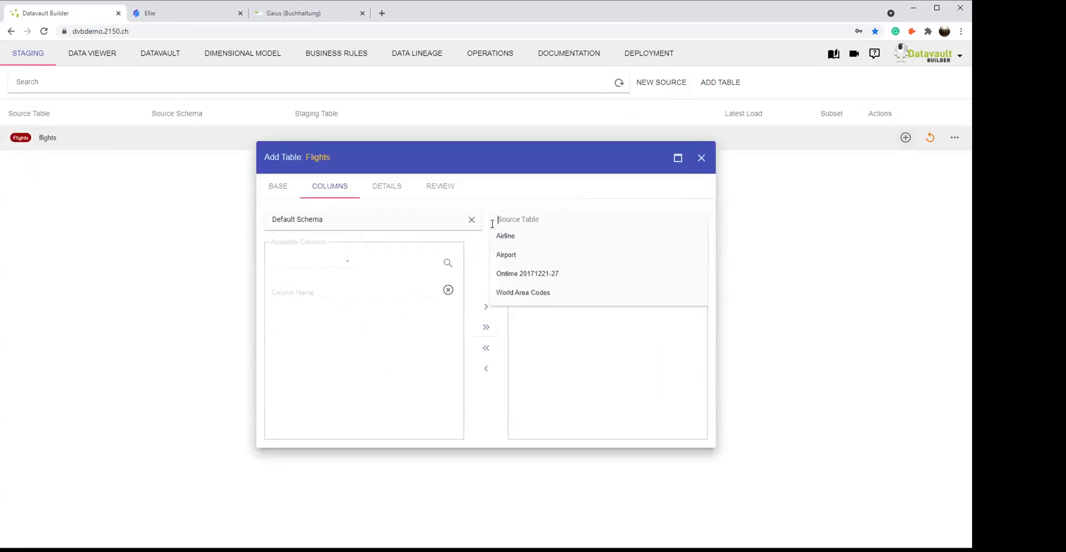
{"action": "left_click", "coordinate": [544, 273]}
{"action": "left_click", "coordinate": [487, 327]}
{"action": "left_click", "coordinate": [448, 192]}
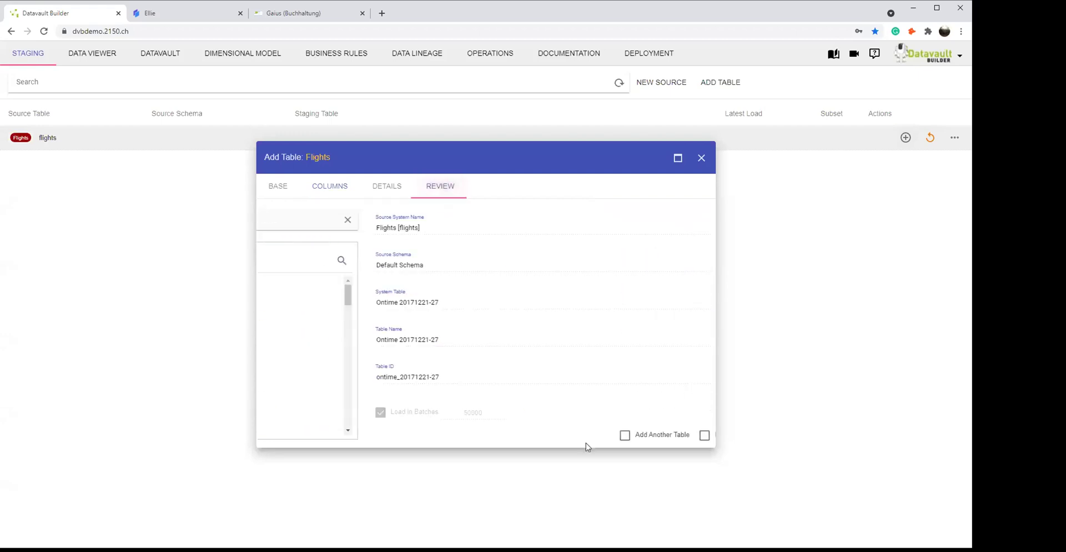
{"action": "left_click", "coordinate": [626, 436]}
{"action": "left_click", "coordinate": [686, 436]}
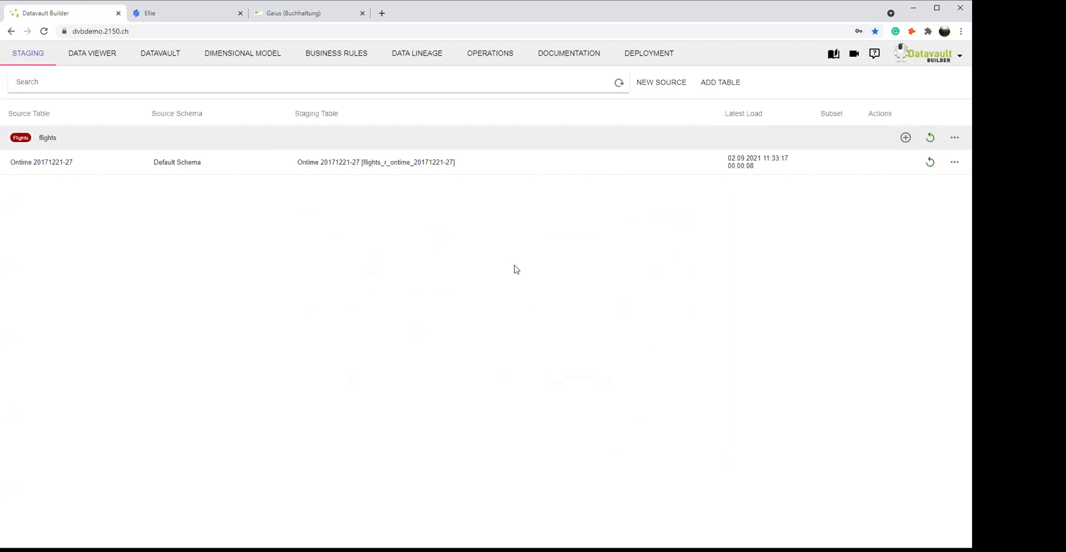
{"action": "left_click", "coordinate": [448, 163]}
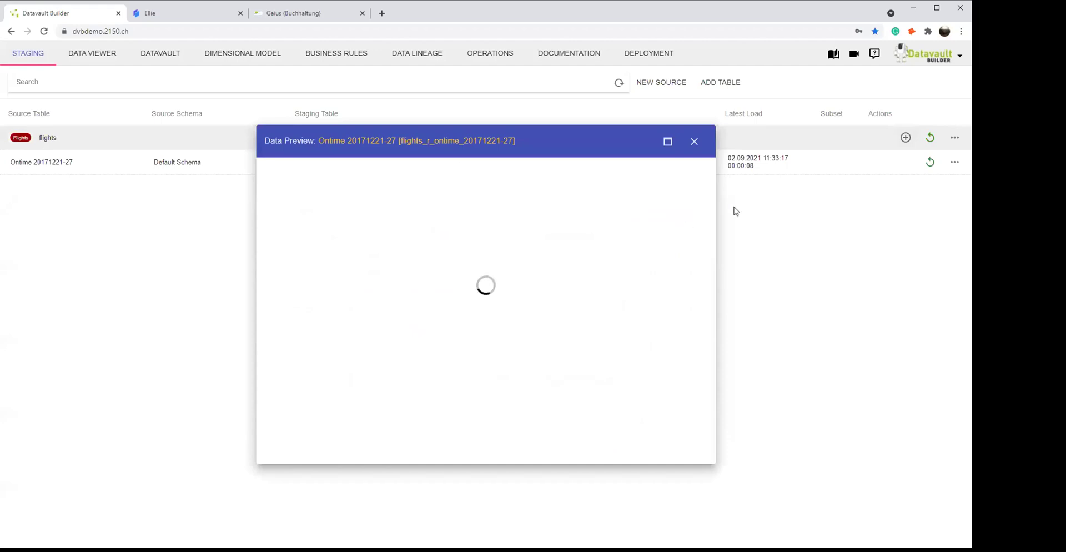
{"action": "left_click", "coordinate": [694, 141]}
{"action": "left_click", "coordinate": [160, 56]}
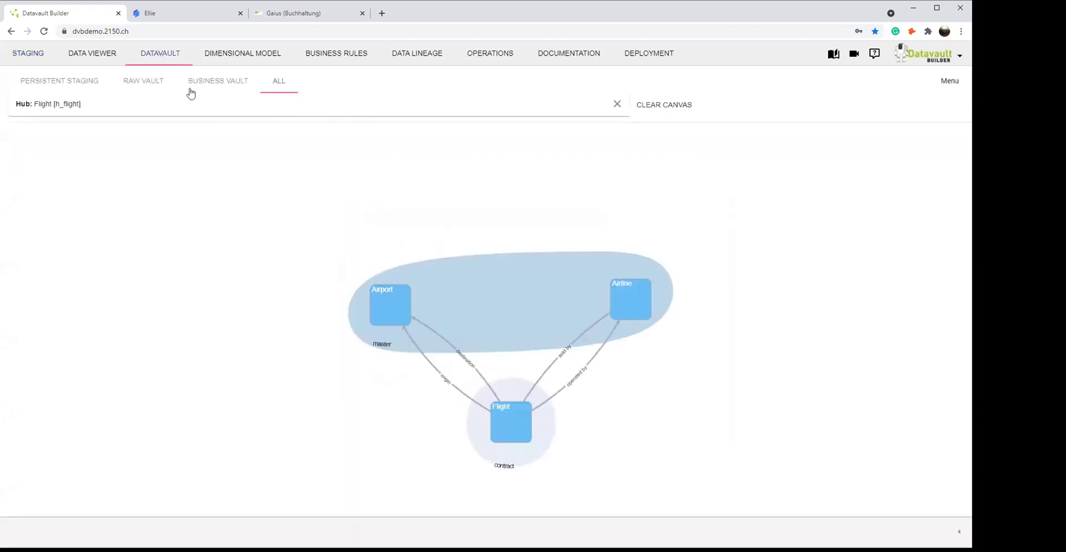
{"action": "right_click", "coordinate": [517, 432]}
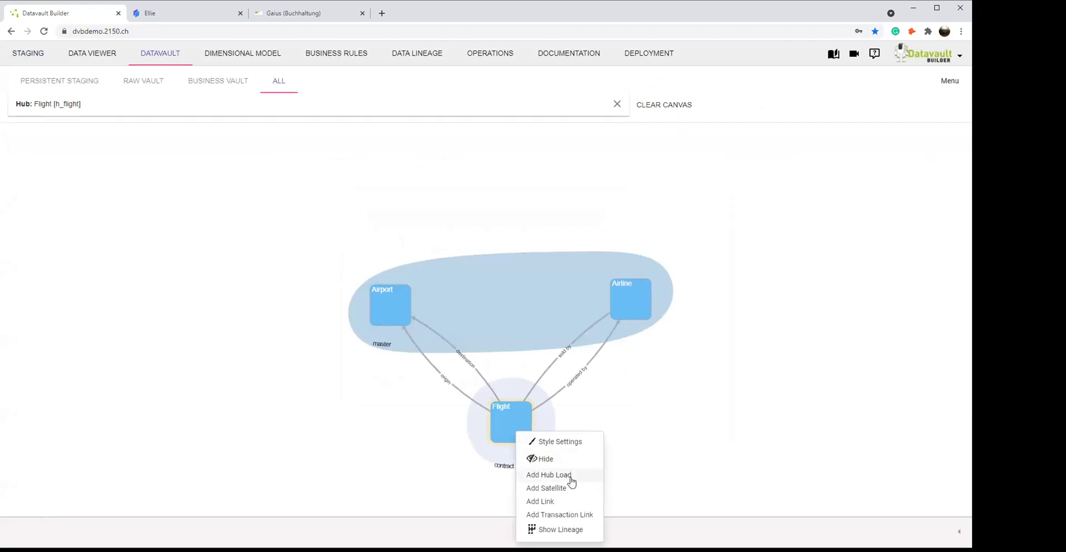
{"action": "left_click", "coordinate": [570, 477]}
{"action": "left_click", "coordinate": [383, 225]}
{"action": "left_click", "coordinate": [364, 235]}
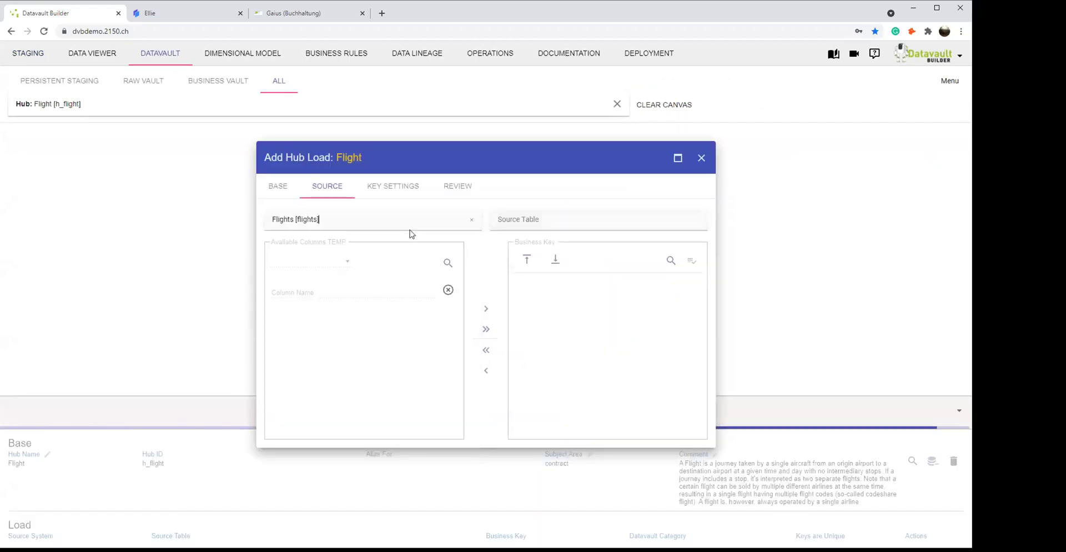
{"action": "left_click", "coordinate": [552, 220]}
{"action": "left_click", "coordinate": [555, 239]}
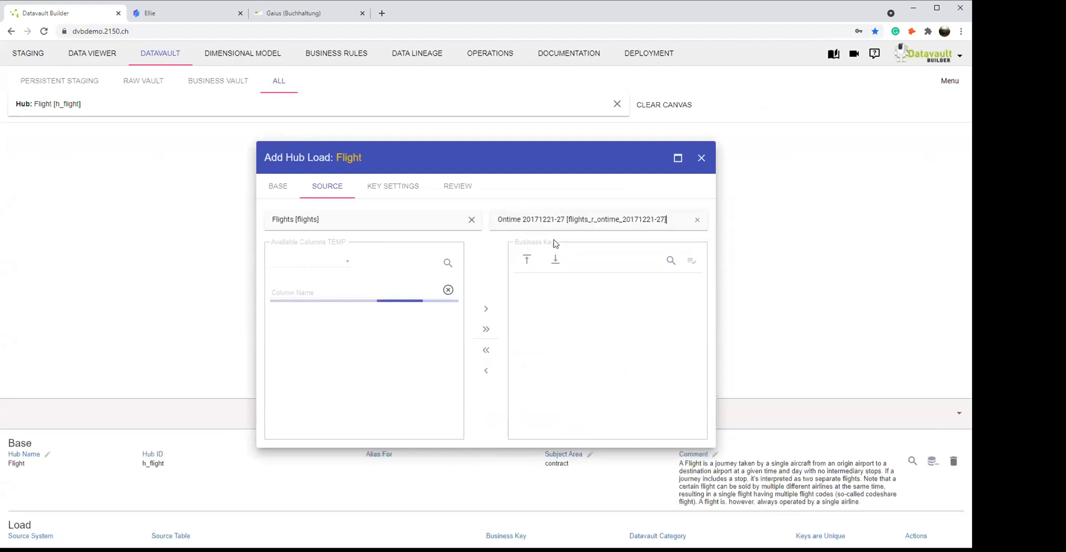
Step: Add the FL_NUM and FL_DATE columns to the hub load's business key
{"action": "left_click", "coordinate": [360, 287]}
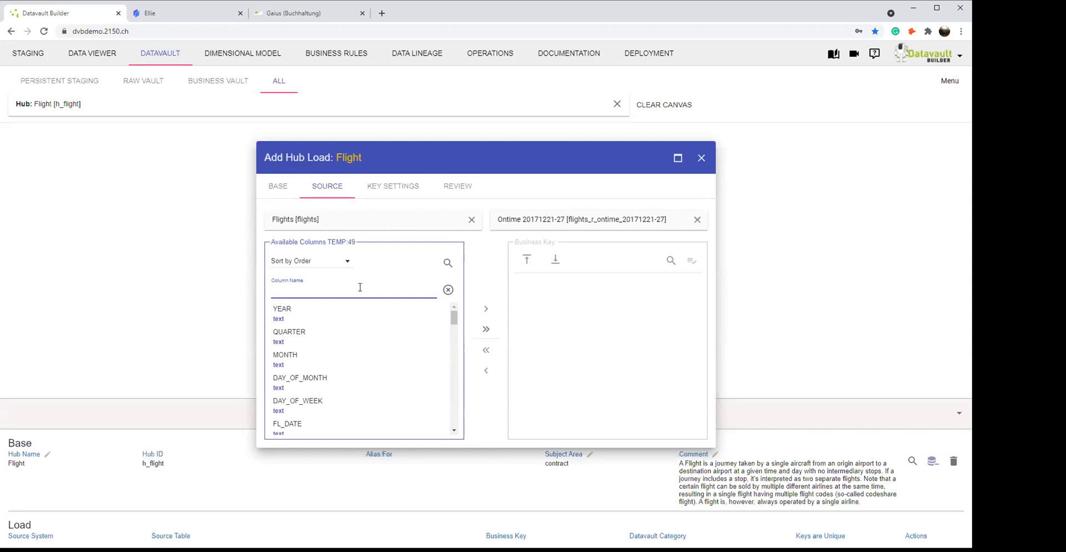
{"action": "type", "text": "um"}
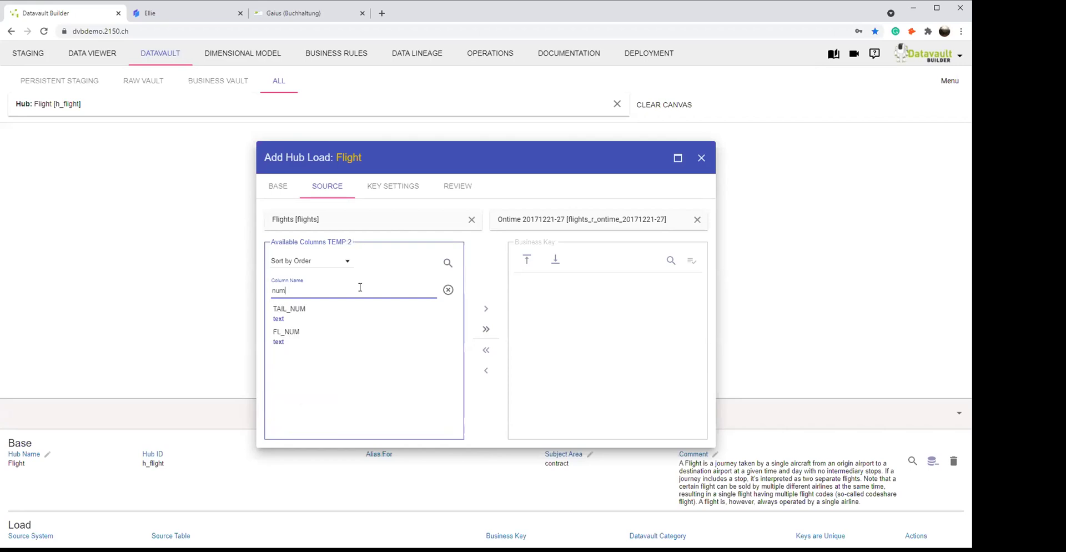
{"action": "double_click", "coordinate": [328, 342]}
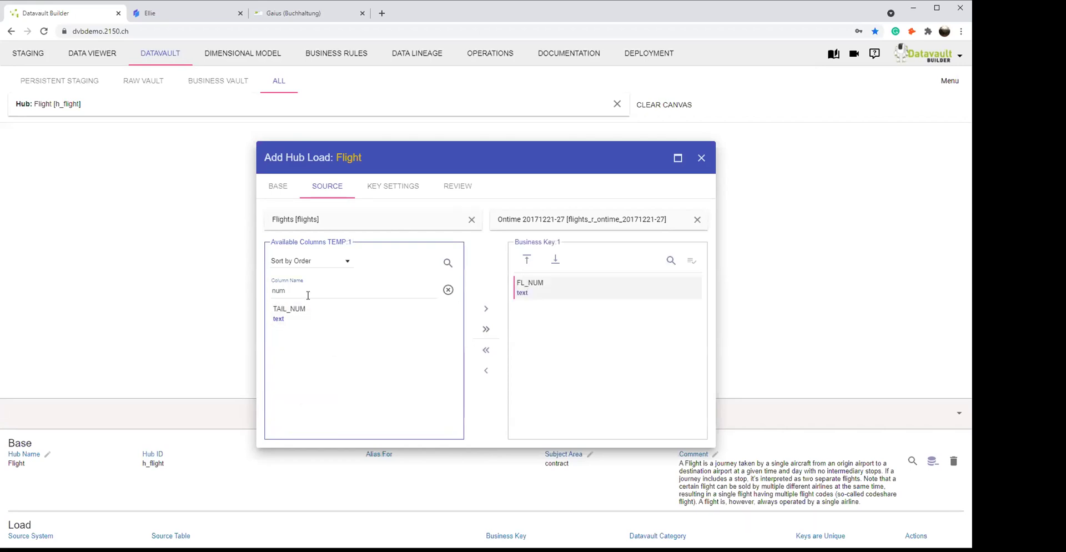
{"action": "type", "text": "date"}
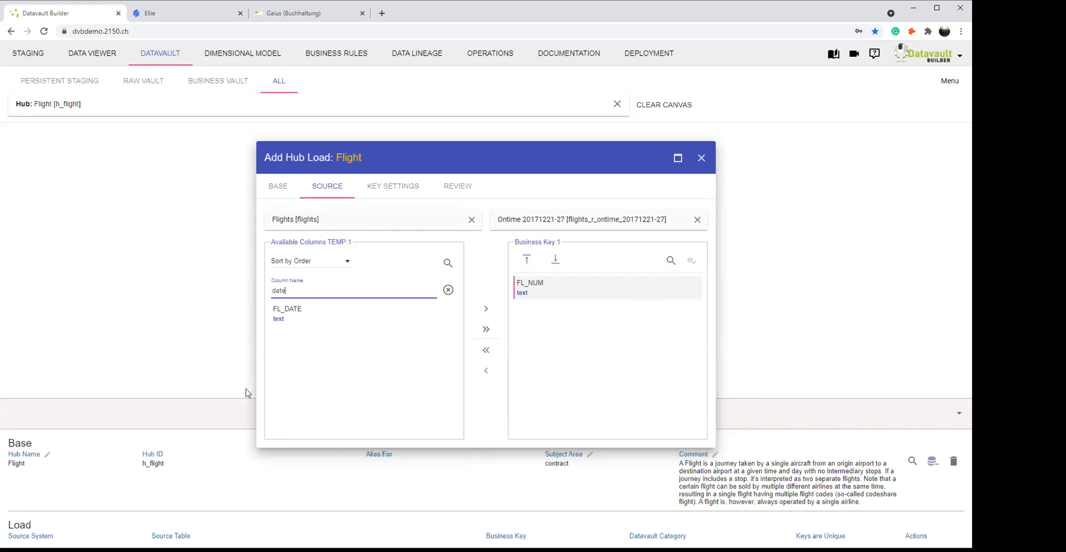
{"action": "double_click", "coordinate": [338, 314]}
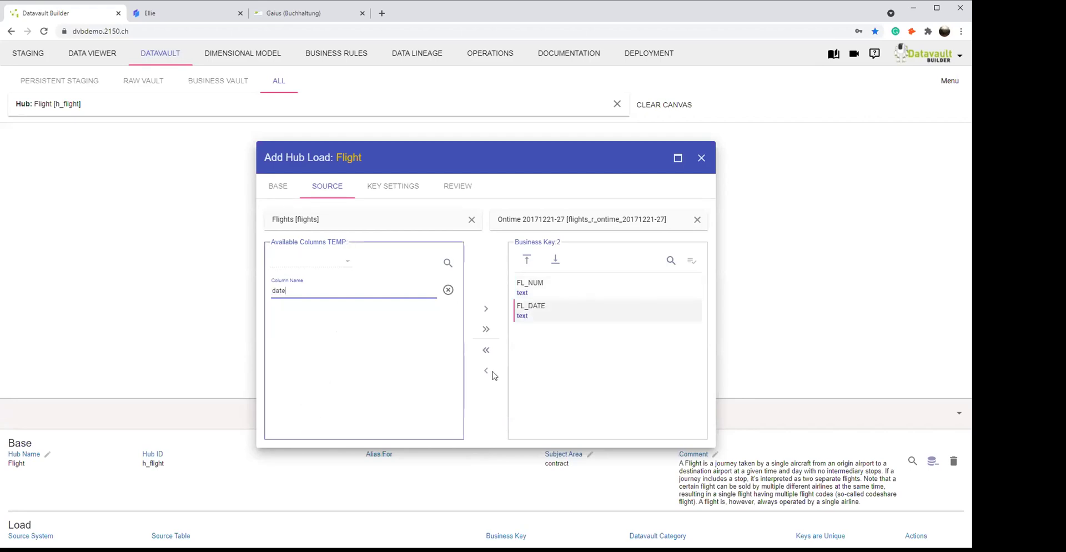
Step: Check the two-column business key for duplicates, examining the first group's records and the CARRIER column in an enlarged preview
{"action": "left_click", "coordinate": [692, 261]}
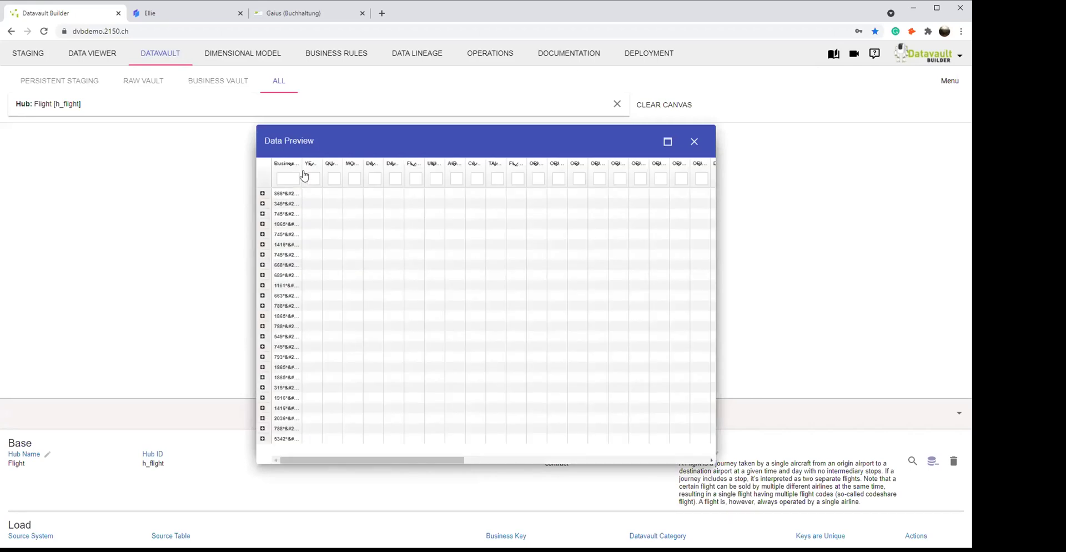
{"action": "left_click_drag", "start_coordinate": [302, 169], "coordinate": [437, 177]}
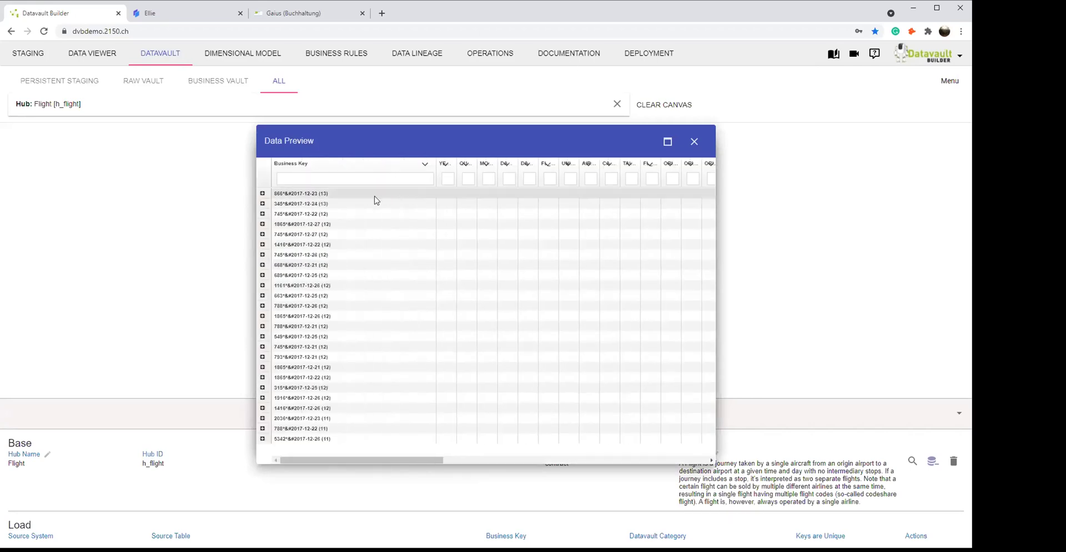
{"action": "left_click", "coordinate": [263, 193]}
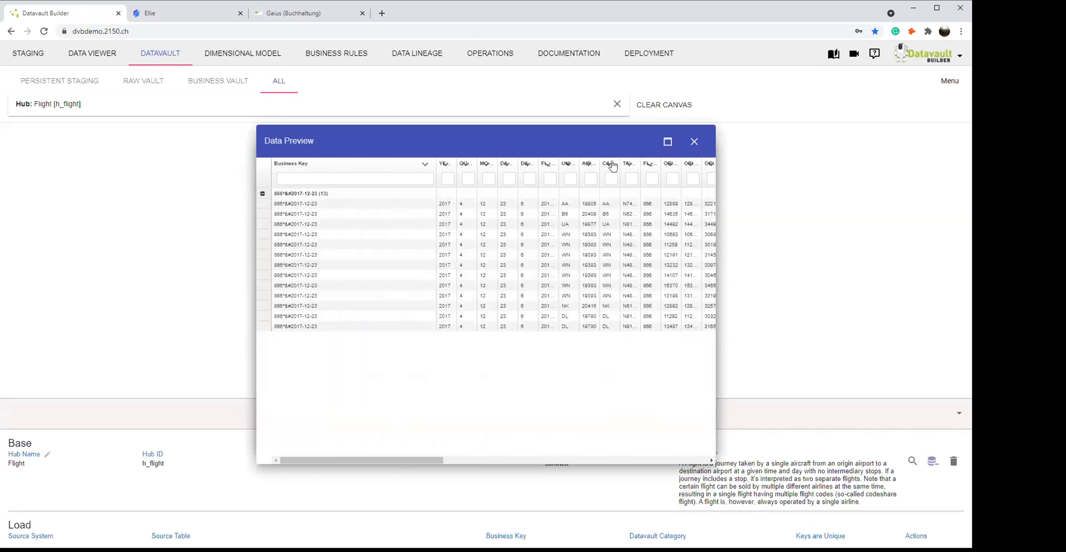
{"action": "left_click", "coordinate": [667, 142]}
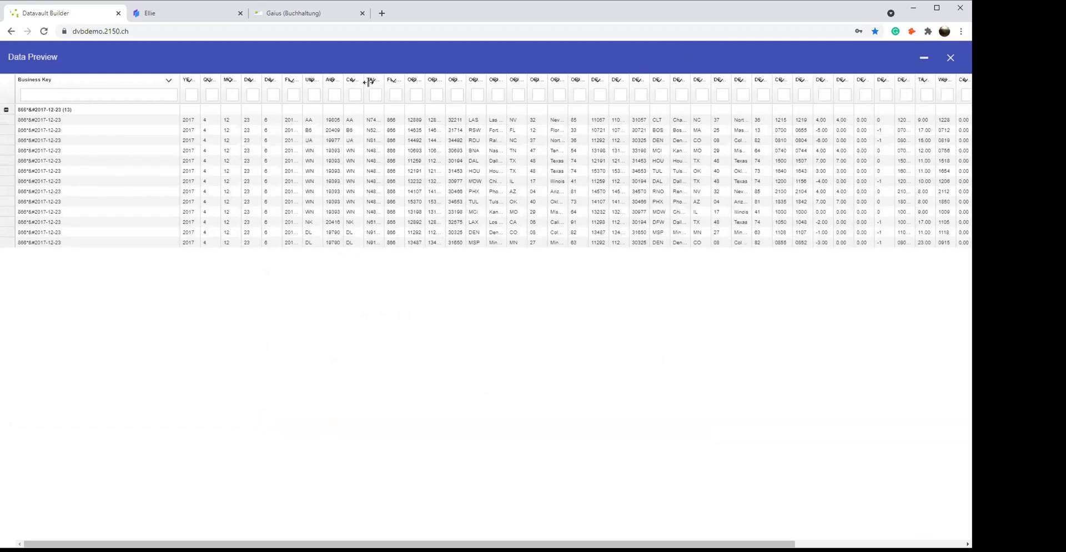
{"action": "left_click_drag", "start_coordinate": [369, 81], "coordinate": [465, 82]}
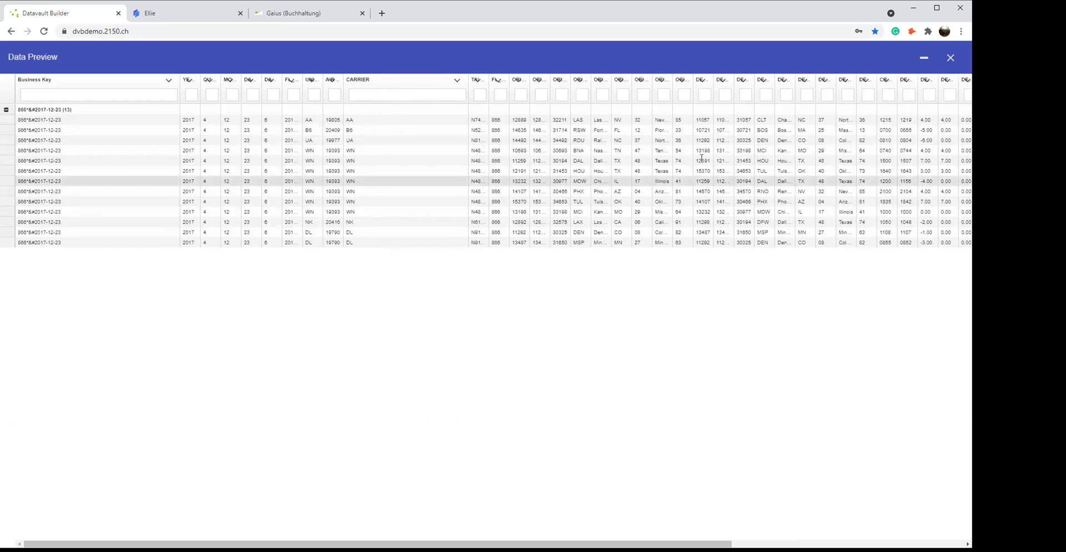
{"action": "left_click", "coordinate": [951, 57]}
Step: Add the UNIQUE_CARRIER column to the Flight hub load's business key
{"action": "double_click", "coordinate": [337, 292]}
{"action": "type", "text": "uni"}
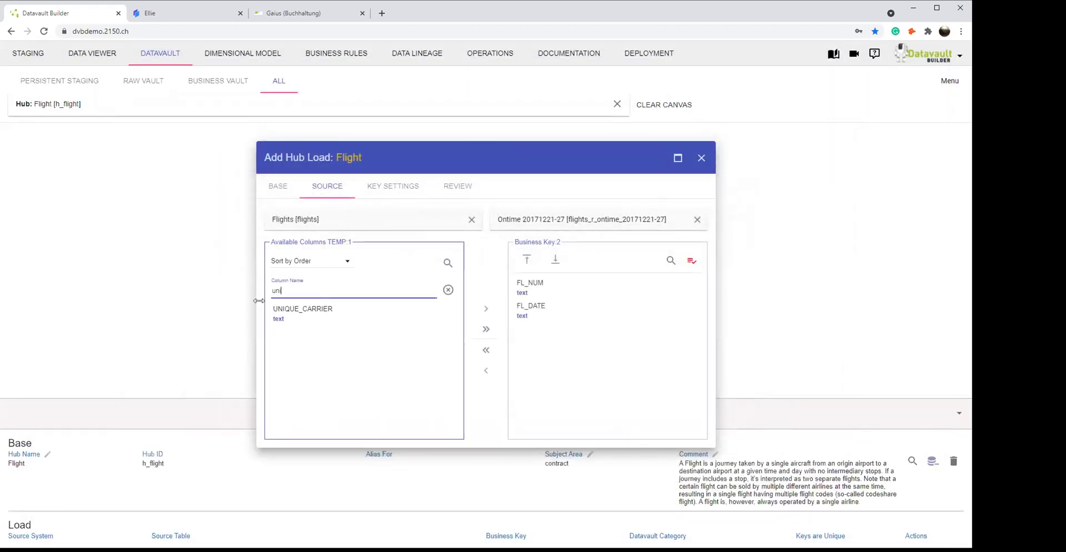
{"action": "double_click", "coordinate": [321, 318]}
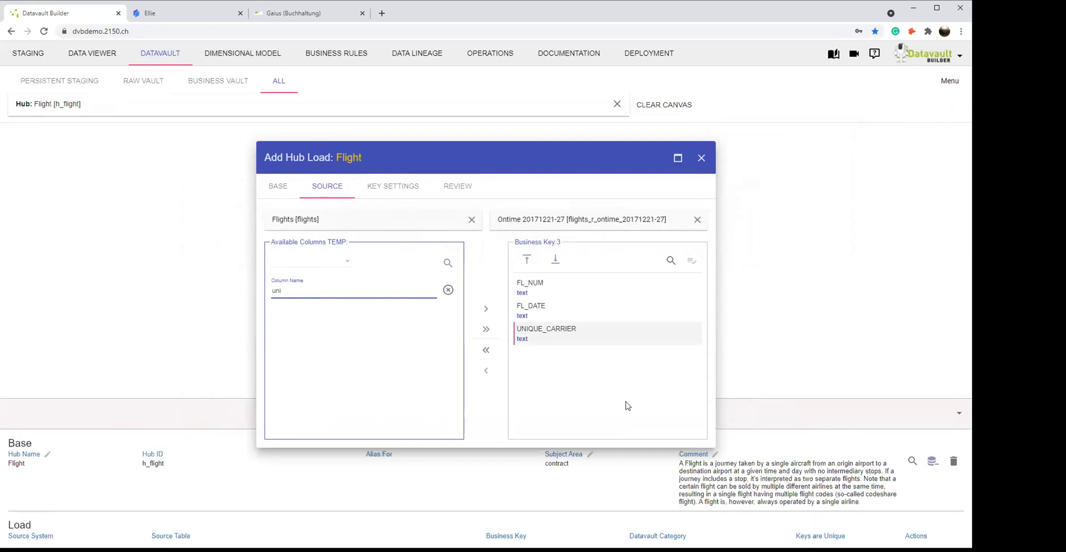
Step: Check the three-column business key for duplicates, examining the first group's origin airport, city and state columns in an enlarged preview
{"action": "left_click", "coordinate": [692, 265]}
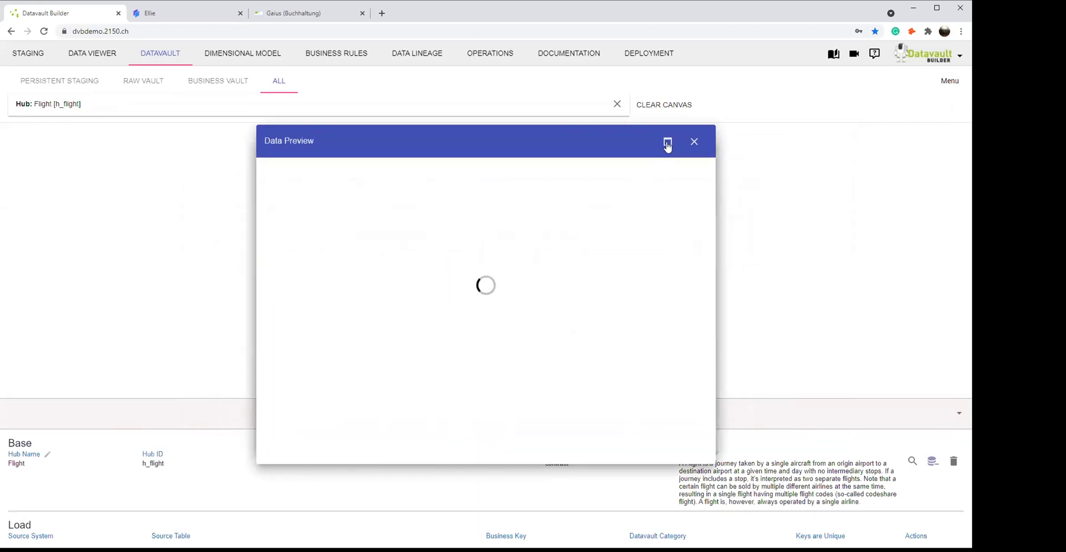
{"action": "left_click", "coordinate": [667, 143]}
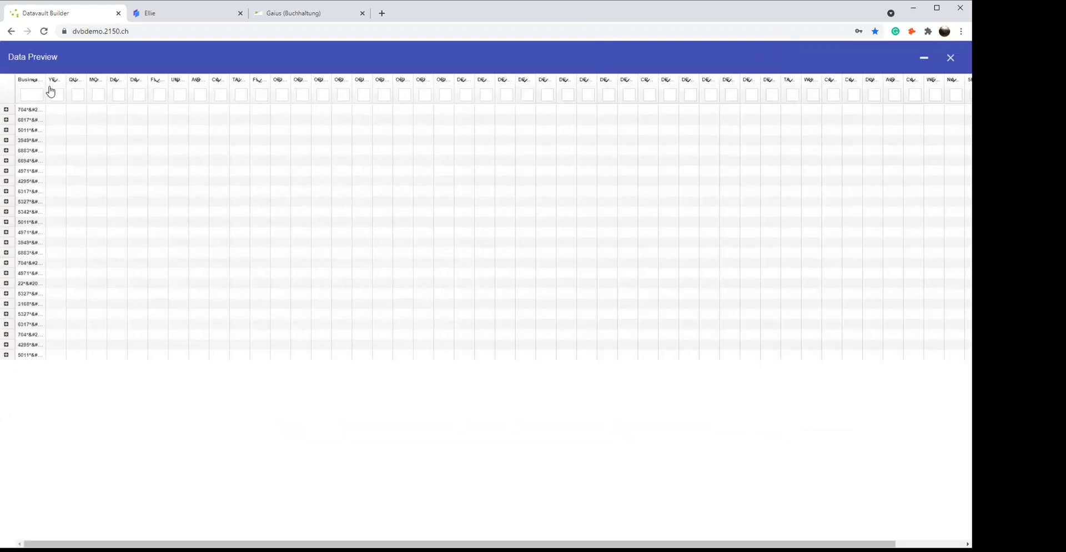
{"action": "left_click_drag", "start_coordinate": [44, 83], "coordinate": [152, 83]}
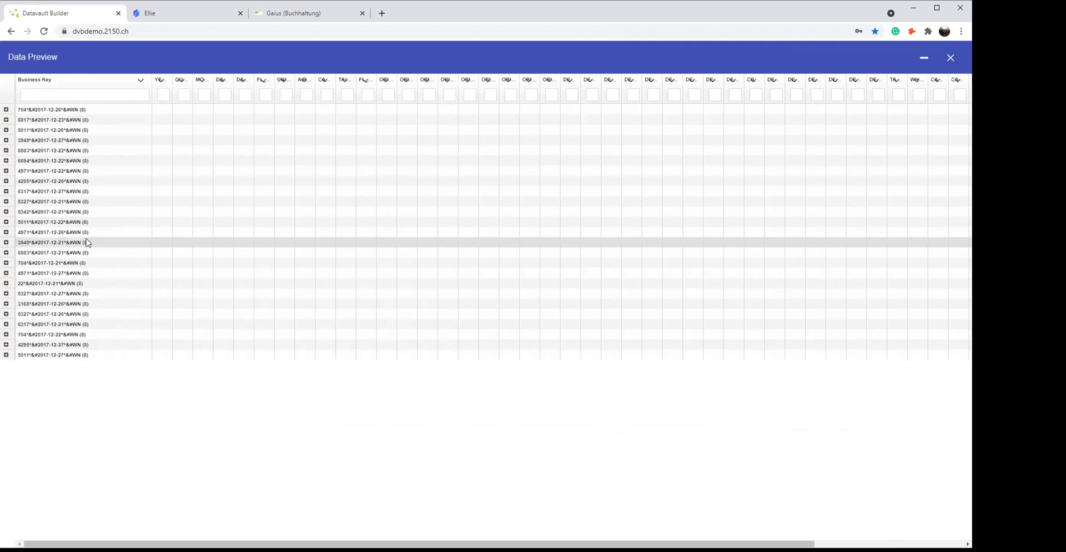
{"action": "left_click", "coordinate": [7, 109]}
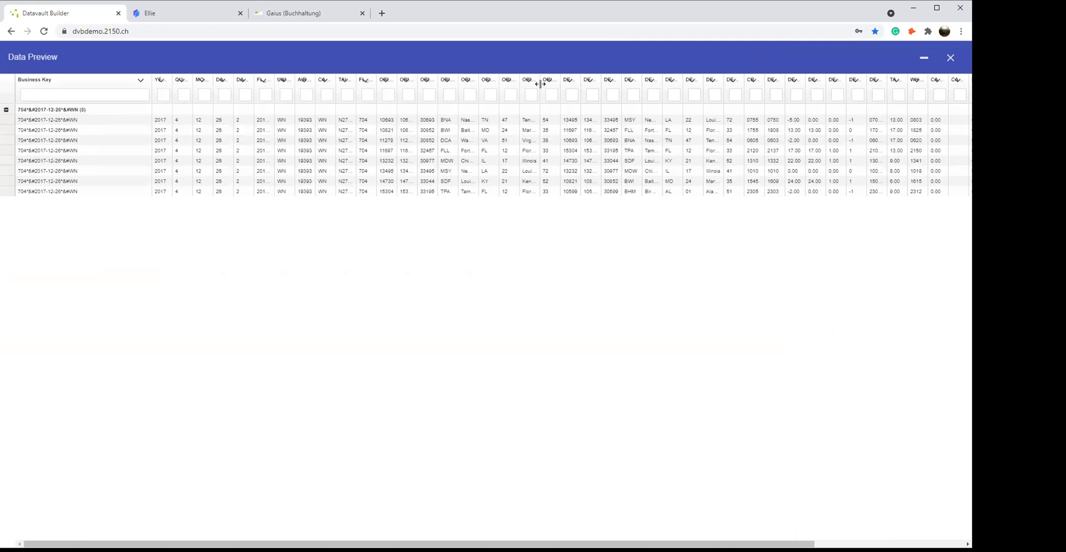
{"action": "left_click_drag", "start_coordinate": [540, 84], "coordinate": [613, 83]}
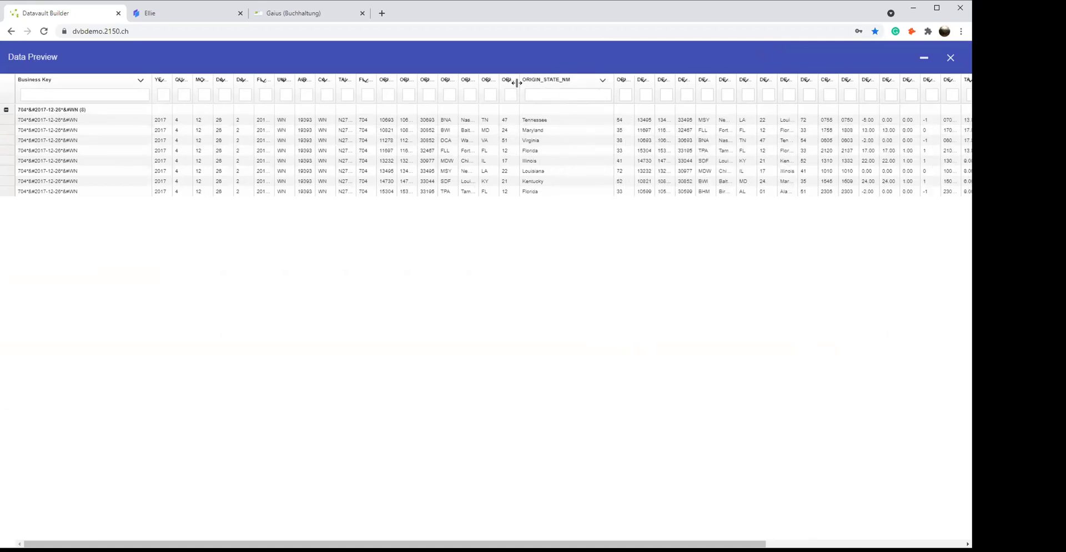
{"action": "left_click_drag", "start_coordinate": [498, 82], "coordinate": [572, 84]}
{"action": "left_click_drag", "start_coordinate": [476, 84], "coordinate": [553, 83]}
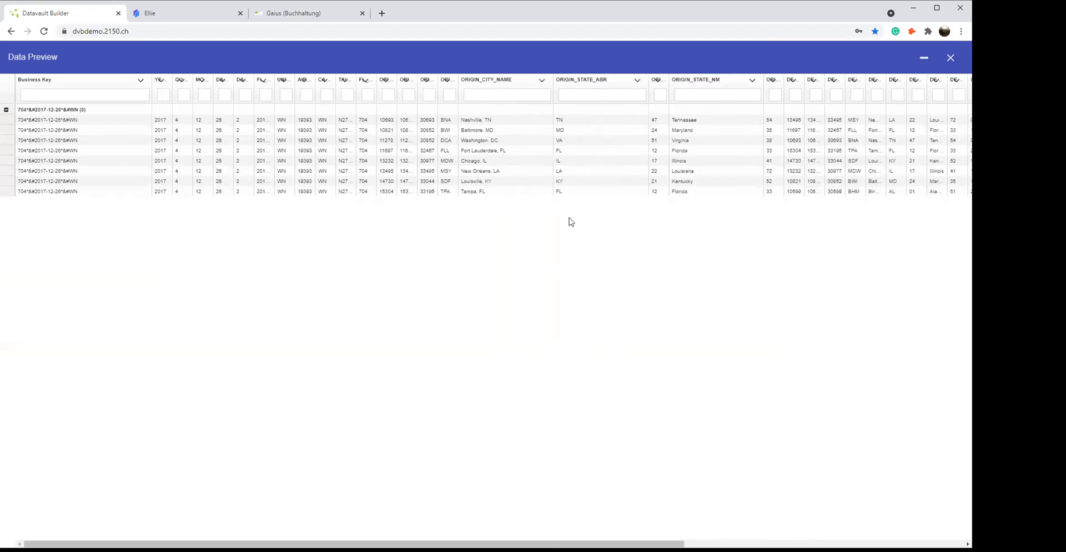
{"action": "left_click_drag", "start_coordinate": [459, 84], "coordinate": [523, 85]}
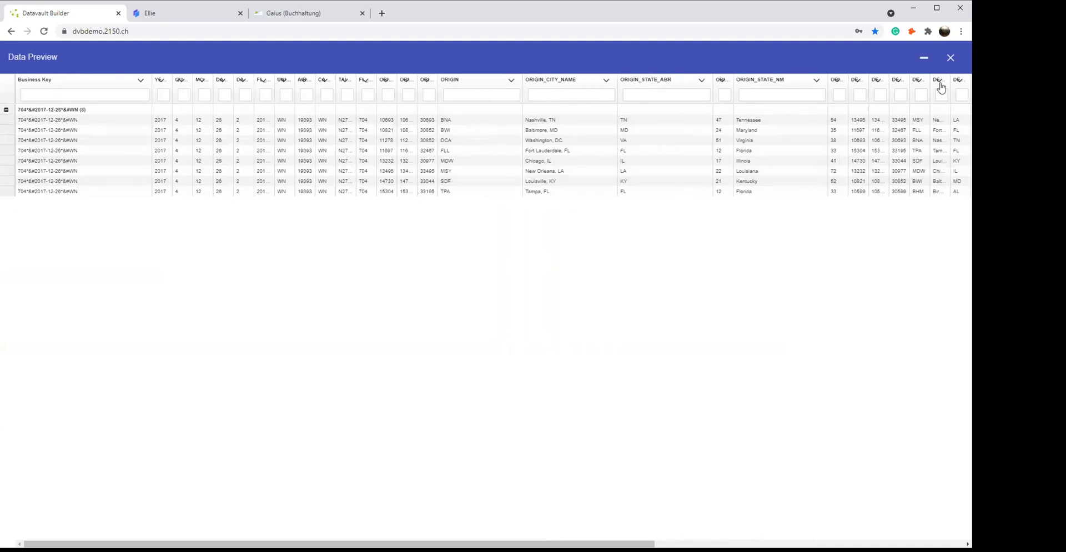
{"action": "left_click", "coordinate": [952, 59]}
Step: Add the ORIGIN column to the Flight hub load's business key
{"action": "left_click", "coordinate": [336, 289]}
{"action": "type", "text": "origin"}
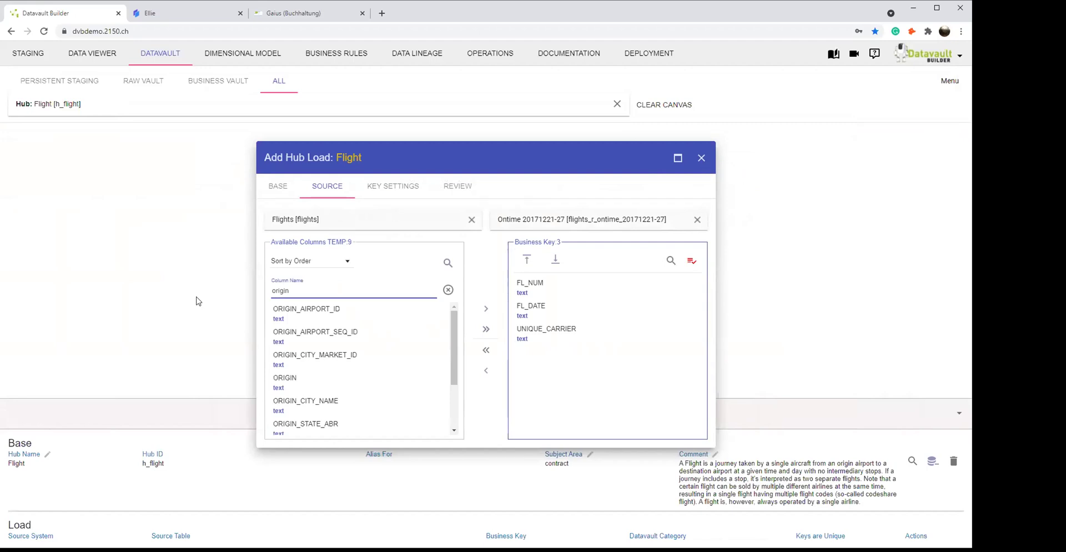
{"action": "double_click", "coordinate": [304, 387]}
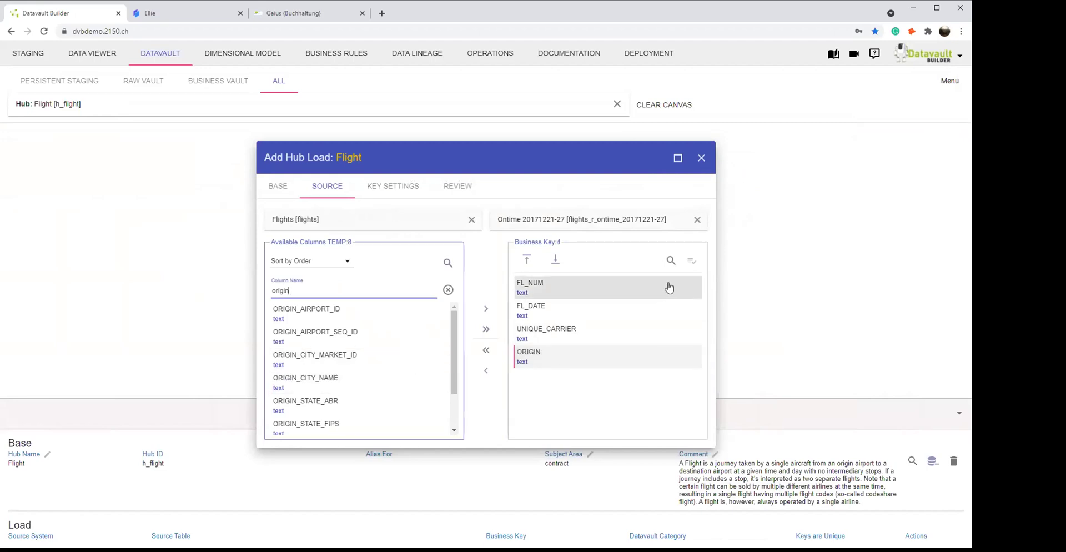
Step: Check the four-column business key for uniqueness and add the Flight hub load with an automatically created default satellite
{"action": "left_click", "coordinate": [692, 262]}
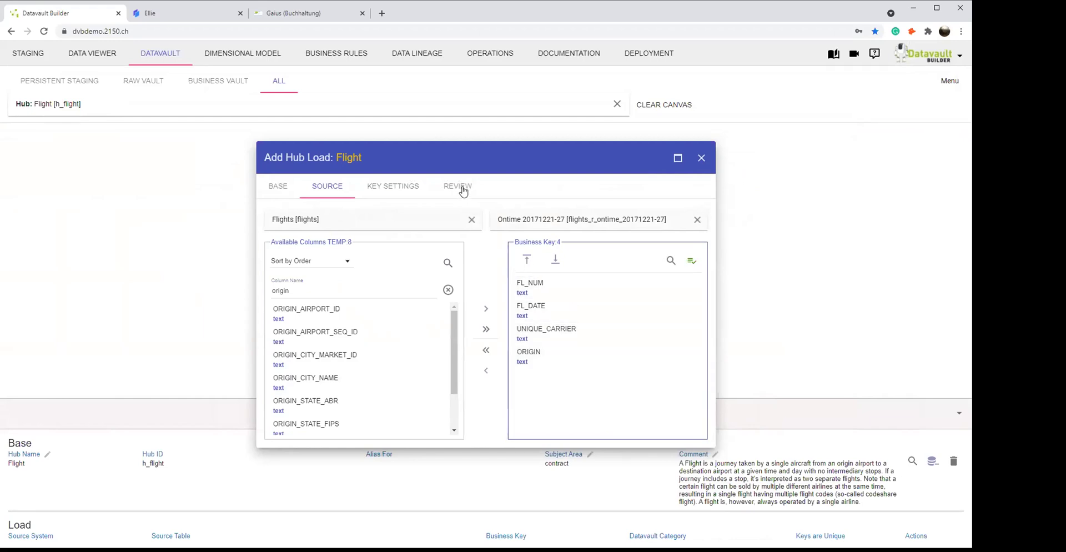
{"action": "left_click", "coordinate": [463, 189]}
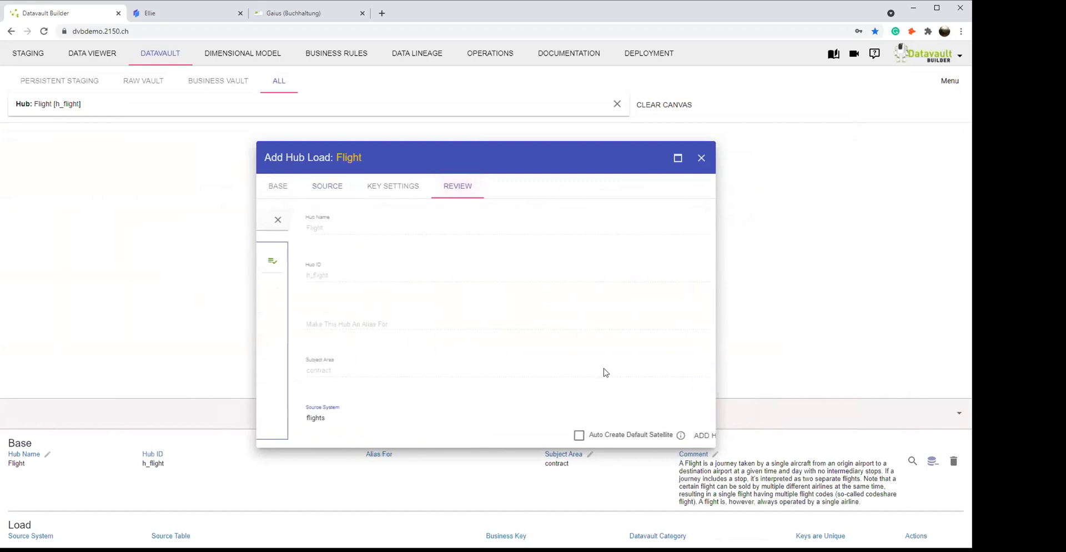
{"action": "left_click", "coordinate": [689, 438]}
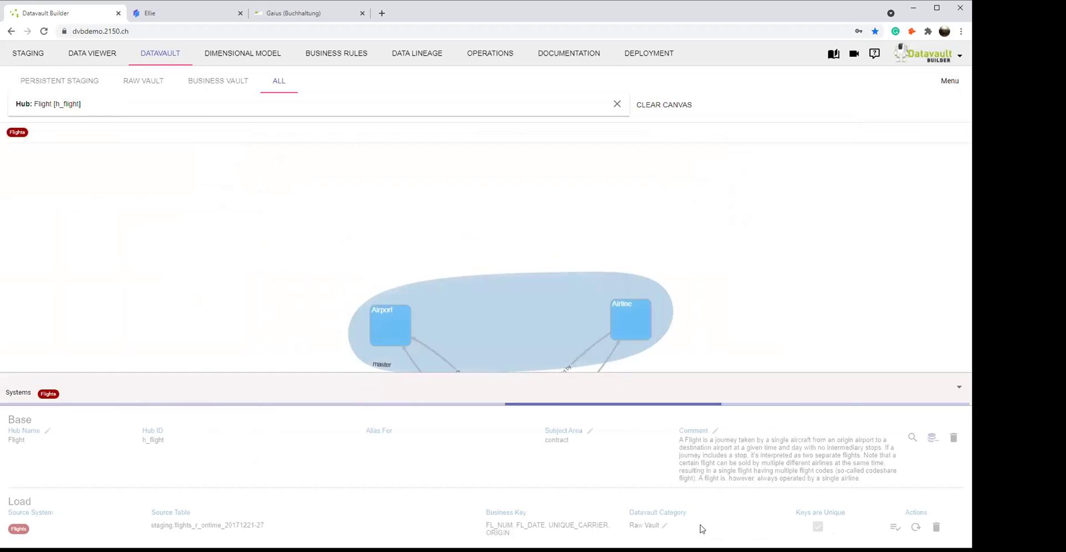
Step: Rearrange the Flight hub and its default satellite on the canvas, and inspect the satellite's load and column details
{"action": "left_click", "coordinate": [959, 387]}
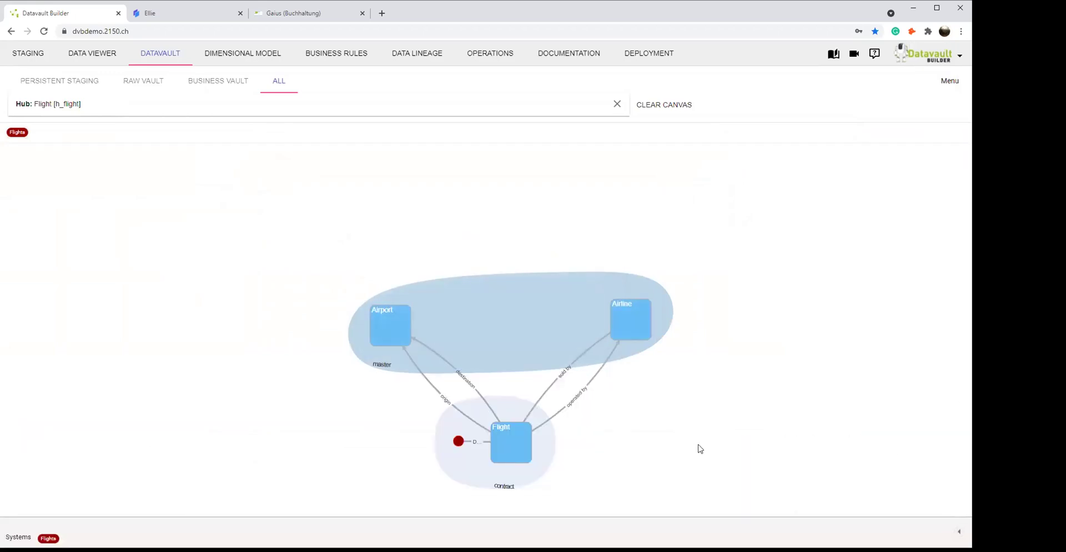
{"action": "left_click_drag", "start_coordinate": [459, 443], "coordinate": [394, 421]}
{"action": "left_click_drag", "start_coordinate": [517, 443], "coordinate": [522, 420]}
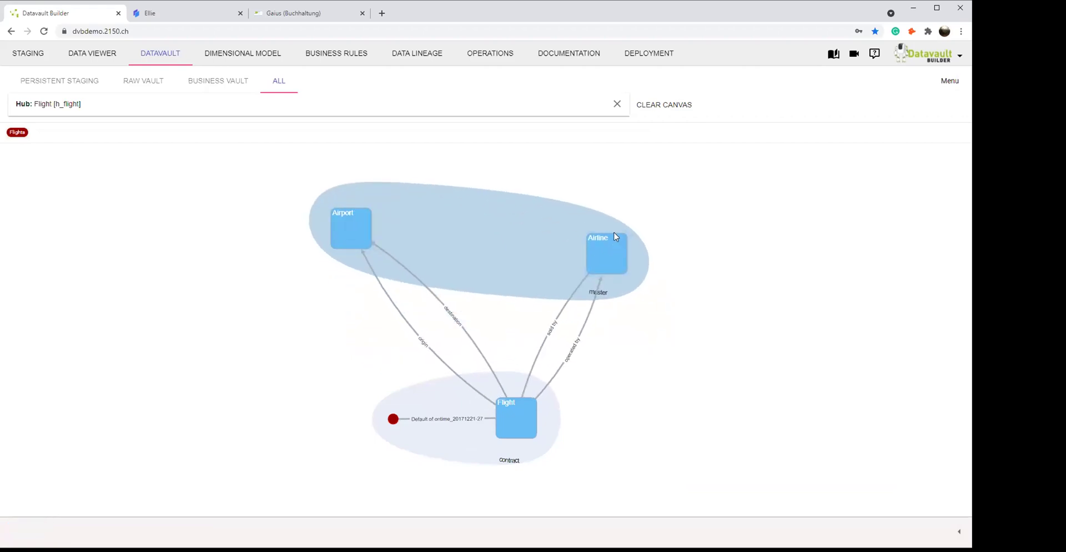
{"action": "left_click_drag", "start_coordinate": [395, 420], "coordinate": [321, 325]}
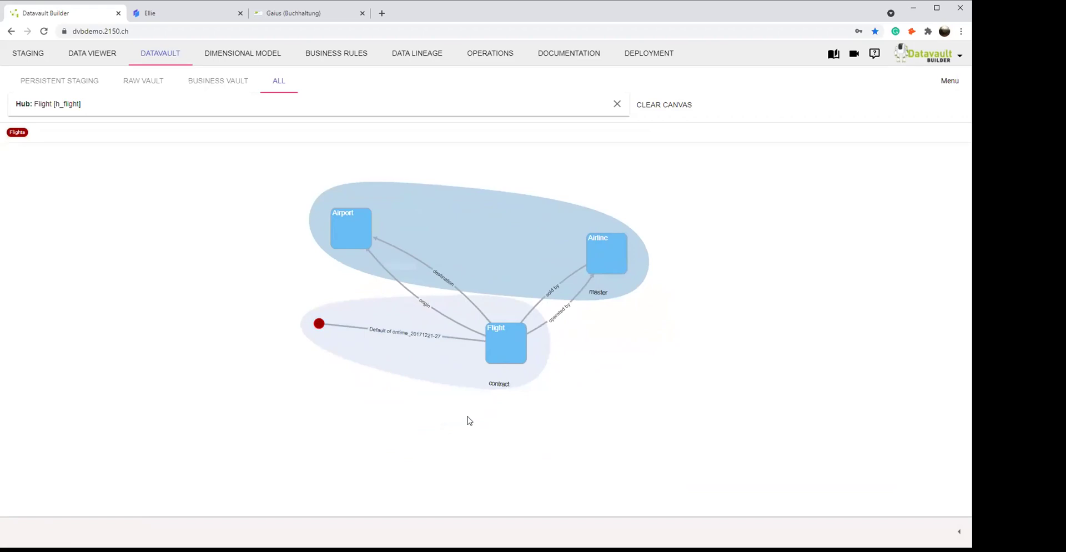
{"action": "left_click", "coordinate": [505, 355]}
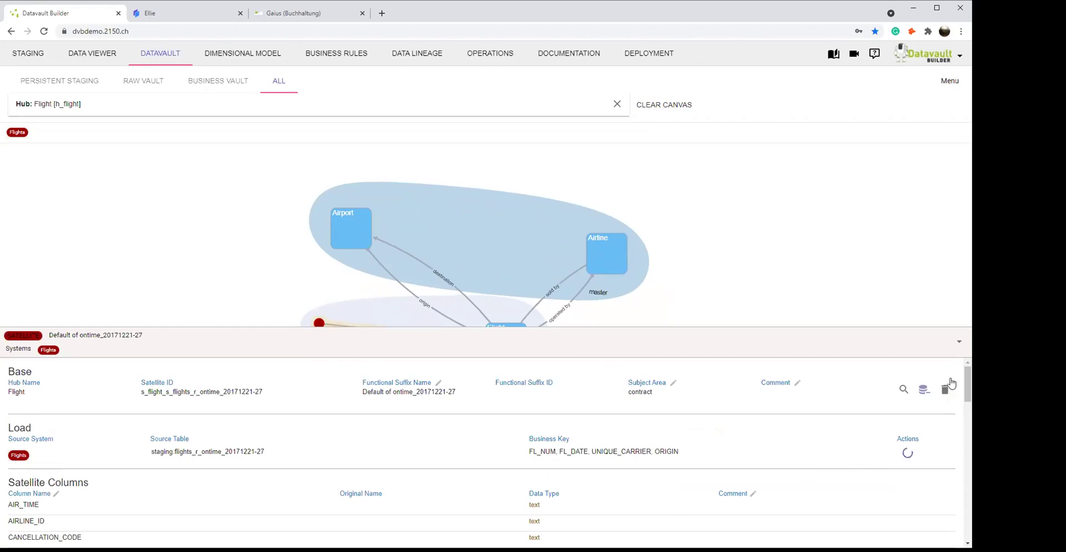
{"action": "left_click", "coordinate": [960, 345]}
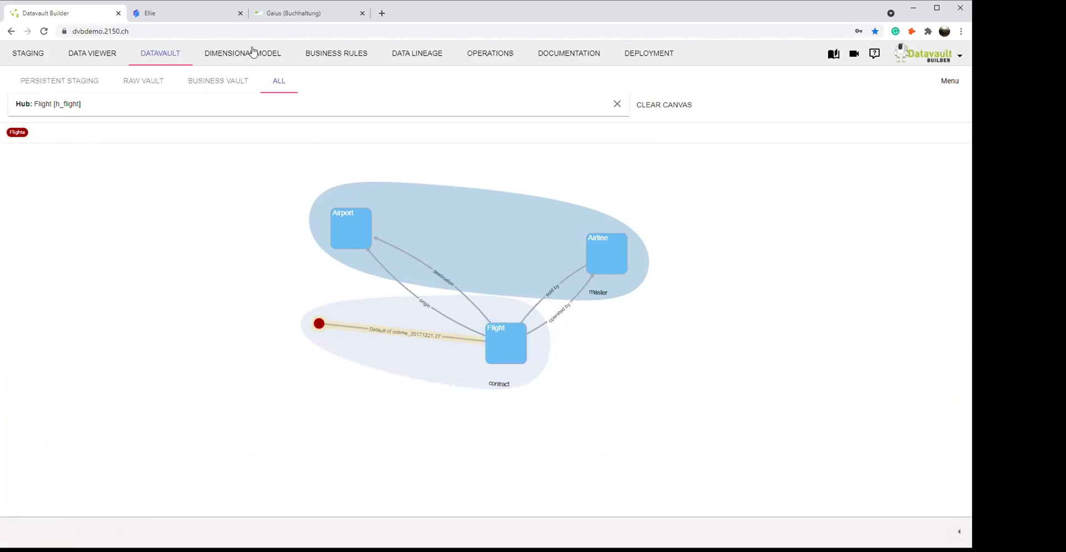
{"action": "left_click", "coordinate": [254, 54]}
{"action": "left_click", "coordinate": [548, 87]}
{"action": "left_click", "coordinate": [314, 209]}
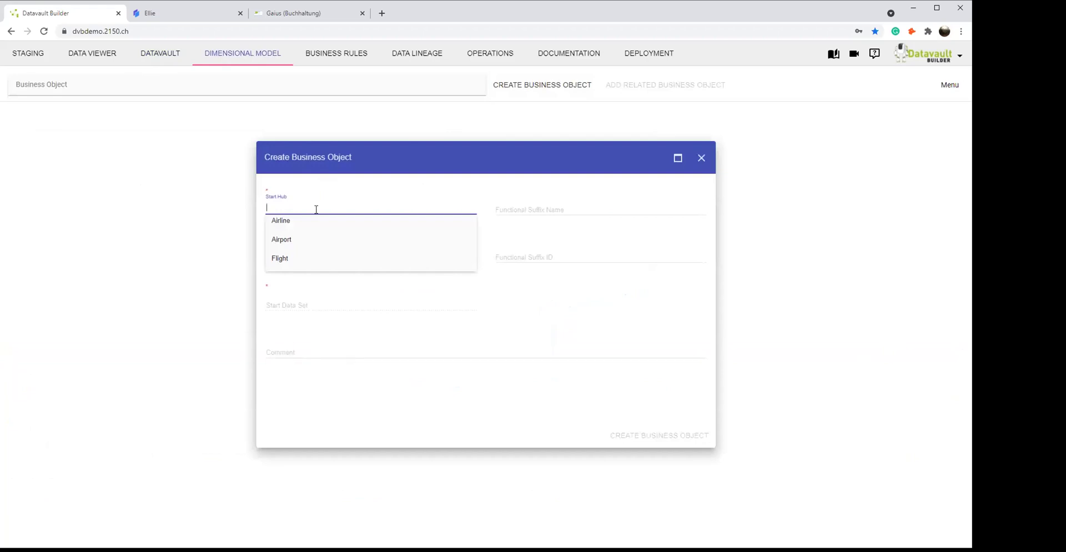
{"action": "type", "text": "gl"}
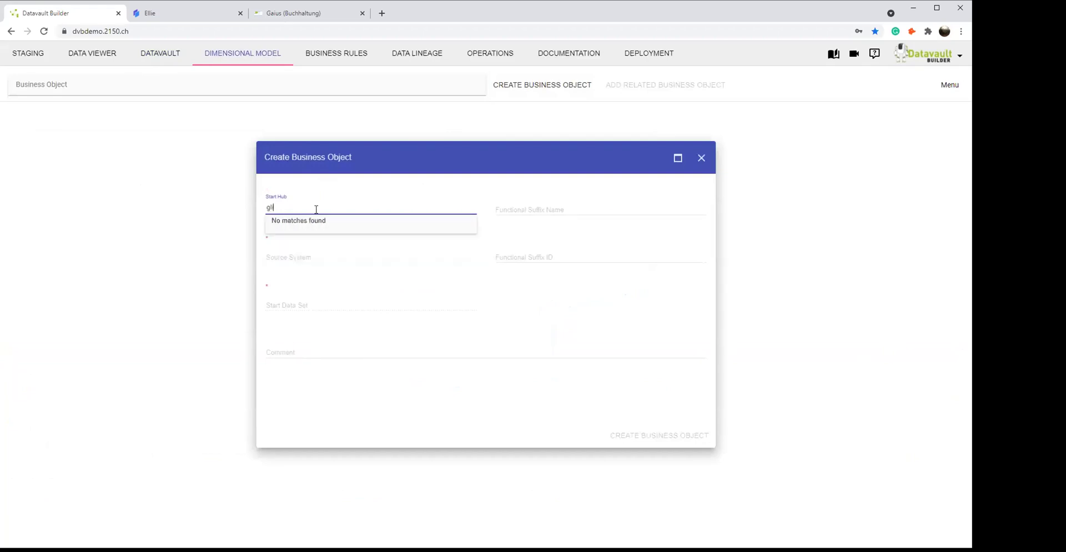
{"action": "key", "text": "BackSpace"}
{"action": "key", "text": "BackSpace"}
{"action": "key", "text": "BackSpace"}
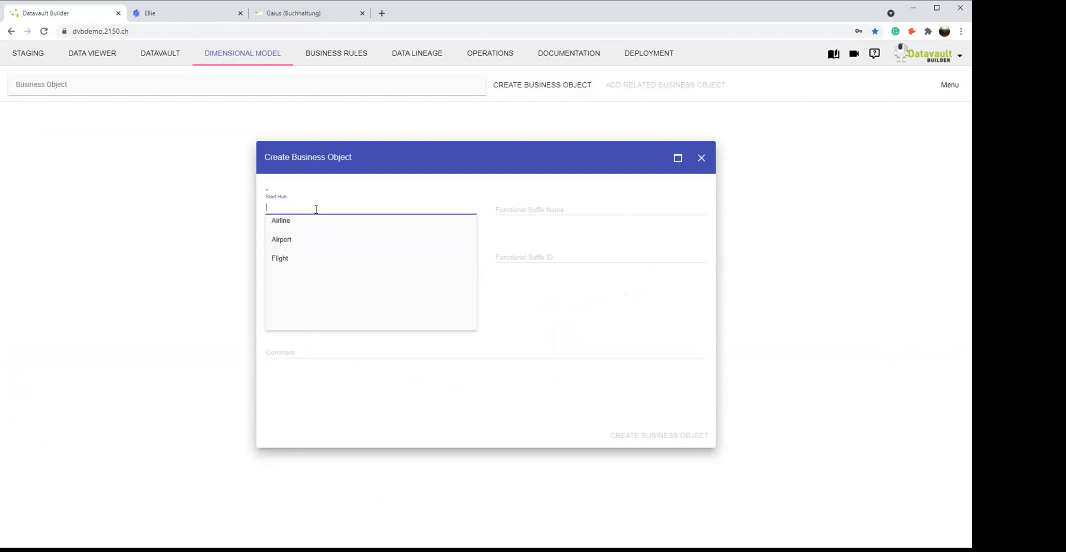
{"action": "left_click", "coordinate": [295, 257]}
{"action": "left_click", "coordinate": [297, 256]}
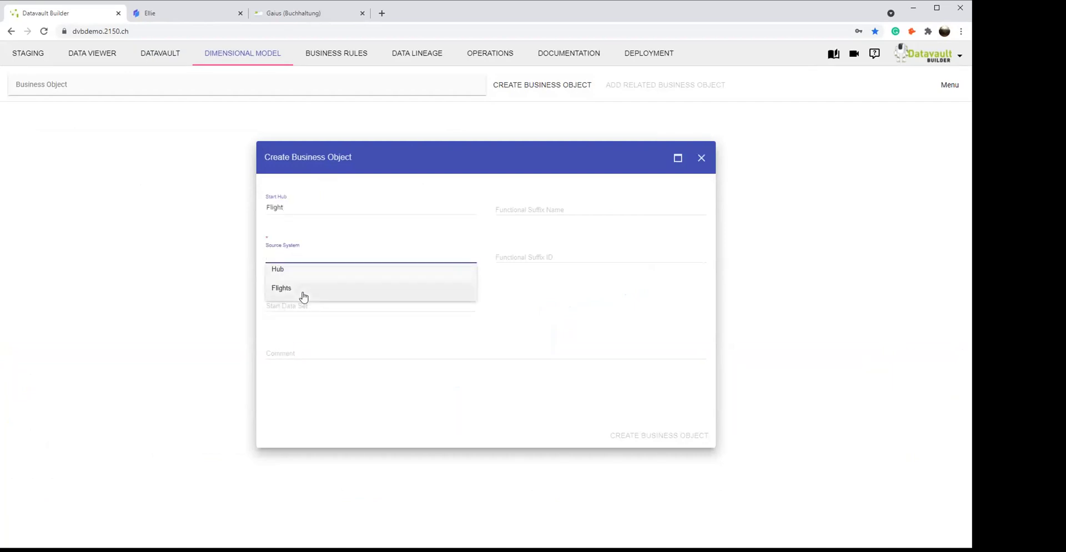
{"action": "left_click", "coordinate": [302, 293]}
{"action": "left_click", "coordinate": [310, 300]}
{"action": "left_click", "coordinate": [317, 321]}
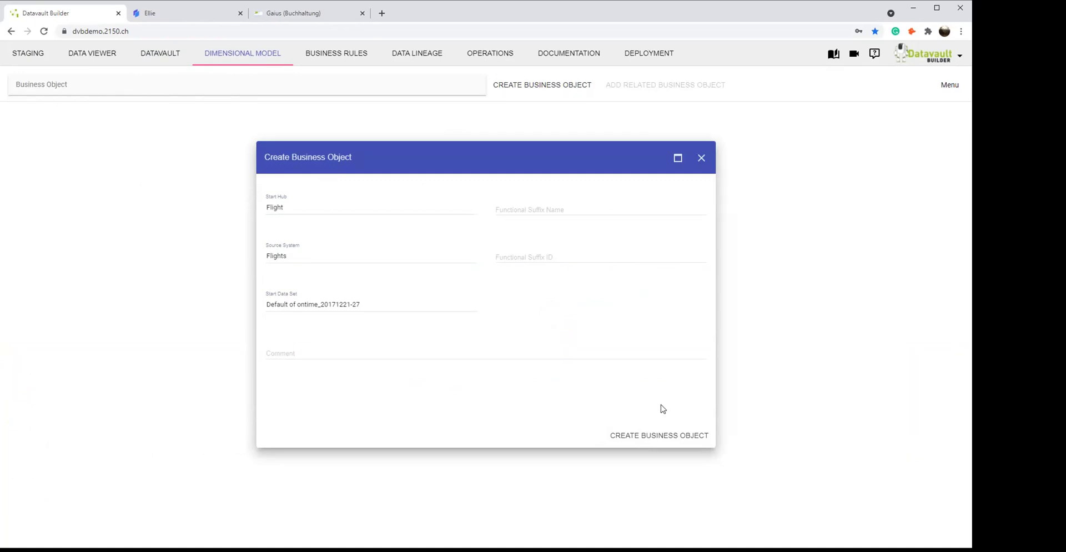
{"action": "left_click", "coordinate": [693, 437]}
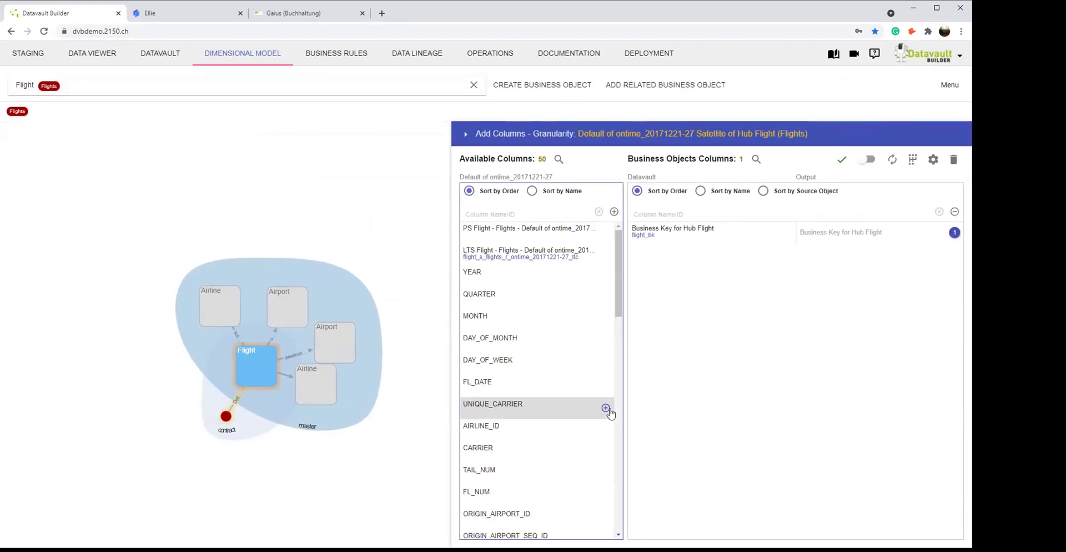
Step: Add the DAY_OF_WEEK, AIRLINE_ID, TAIL_NUM, ORIGIN_AIRPORT_ID and CARRIER columns to the Flight business object and apply the selection
{"action": "left_click_drag", "start_coordinate": [526, 361], "coordinate": [729, 320]}
{"action": "left_click_drag", "start_coordinate": [545, 407], "coordinate": [724, 381]}
{"action": "left_click_drag", "start_coordinate": [537, 428], "coordinate": [696, 414]}
{"action": "left_click_drag", "start_coordinate": [554, 447], "coordinate": [705, 414]}
{"action": "left_click_drag", "start_coordinate": [507, 407], "coordinate": [680, 376]}
{"action": "left_click", "coordinate": [840, 161]}
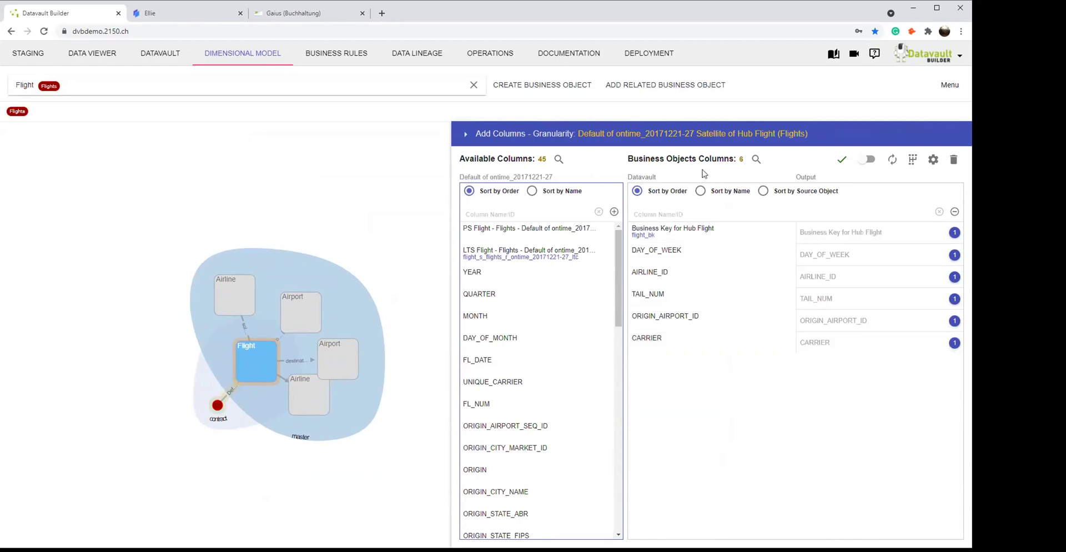
Step: Preview the data of the Flight business object's columns and view its unaltered default business ruleset
{"action": "left_click", "coordinate": [756, 159]}
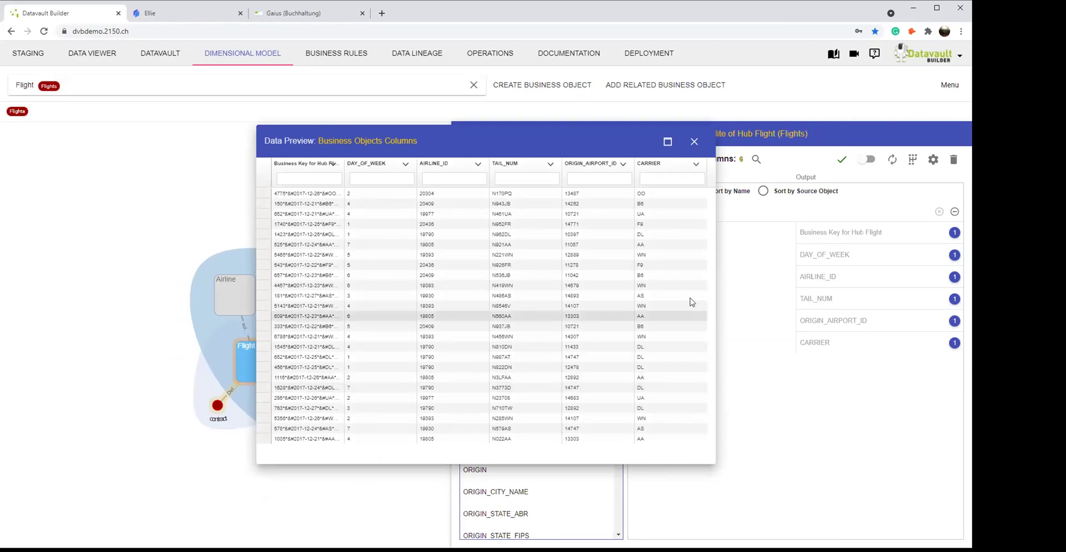
{"action": "left_click", "coordinate": [694, 142]}
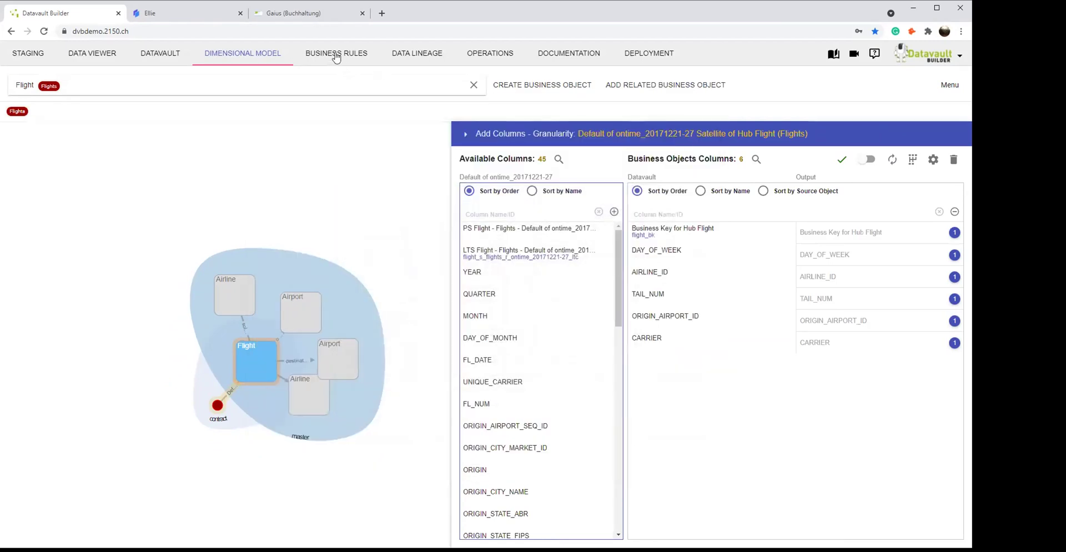
{"action": "left_click", "coordinate": [335, 53]}
{"action": "left_click", "coordinate": [62, 159]}
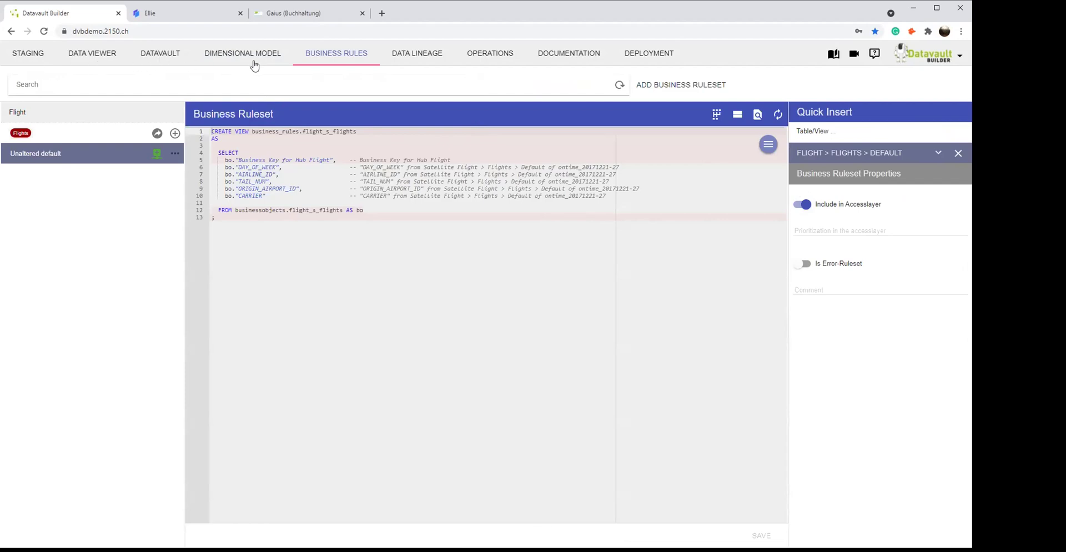
Step: Switch to QlikView, reload the accesslayer object list, load accesslayer.flight and show its fields for chart creation
{"action": "left_click", "coordinate": [283, 13]}
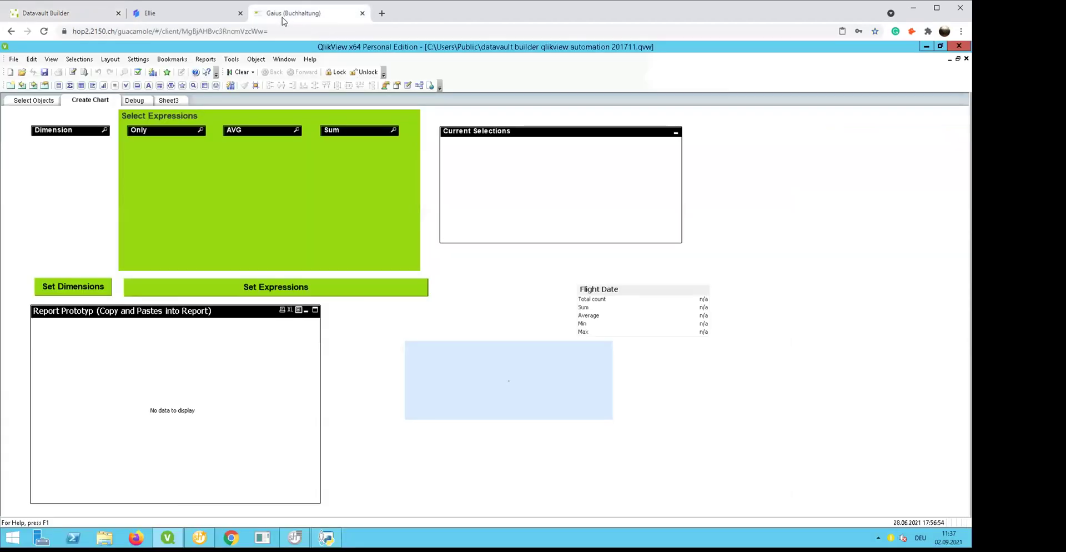
{"action": "left_click", "coordinate": [30, 102]}
{"action": "left_click", "coordinate": [394, 164]}
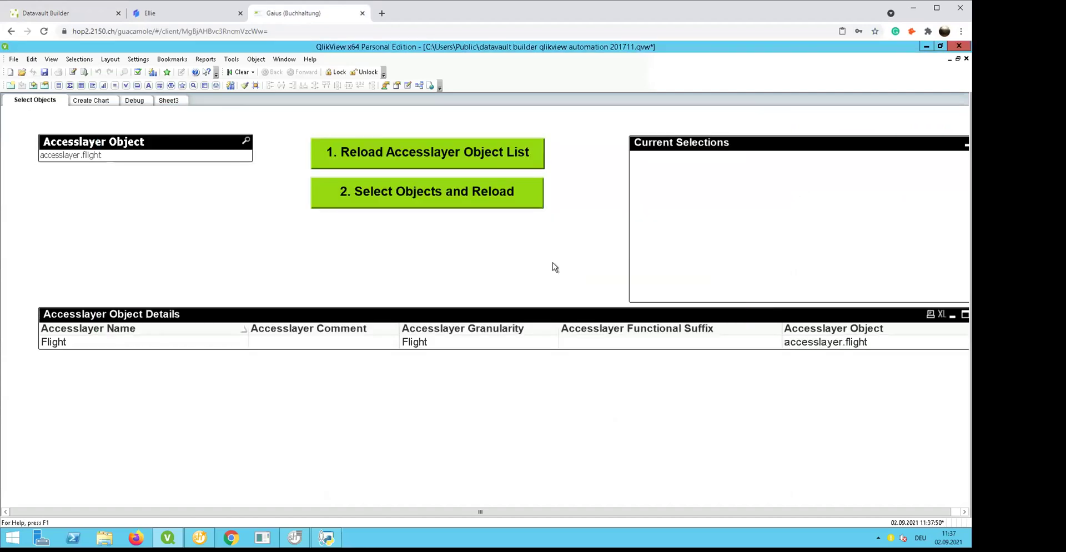
{"action": "left_click", "coordinate": [115, 159]}
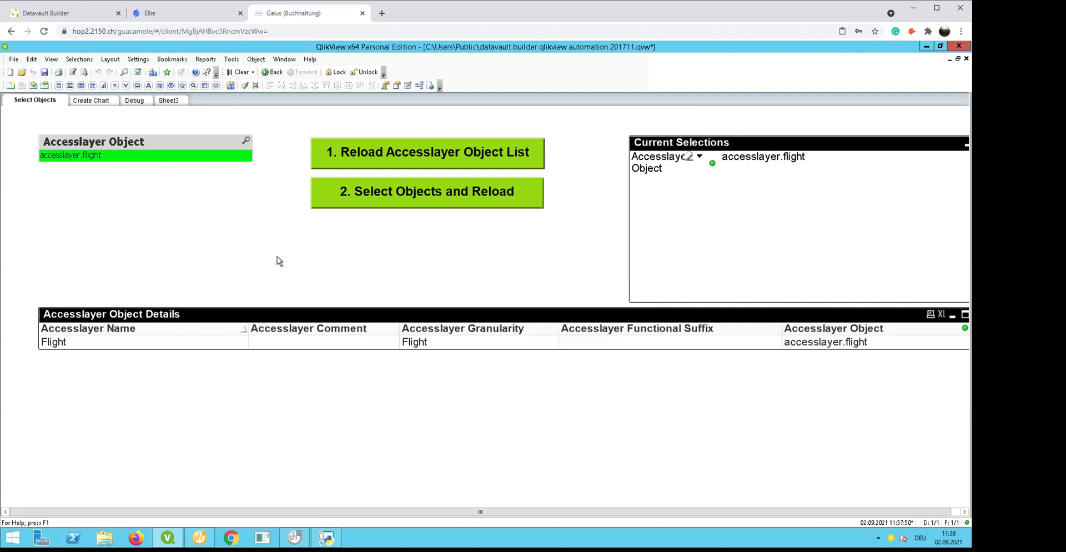
{"action": "left_click", "coordinate": [410, 201]}
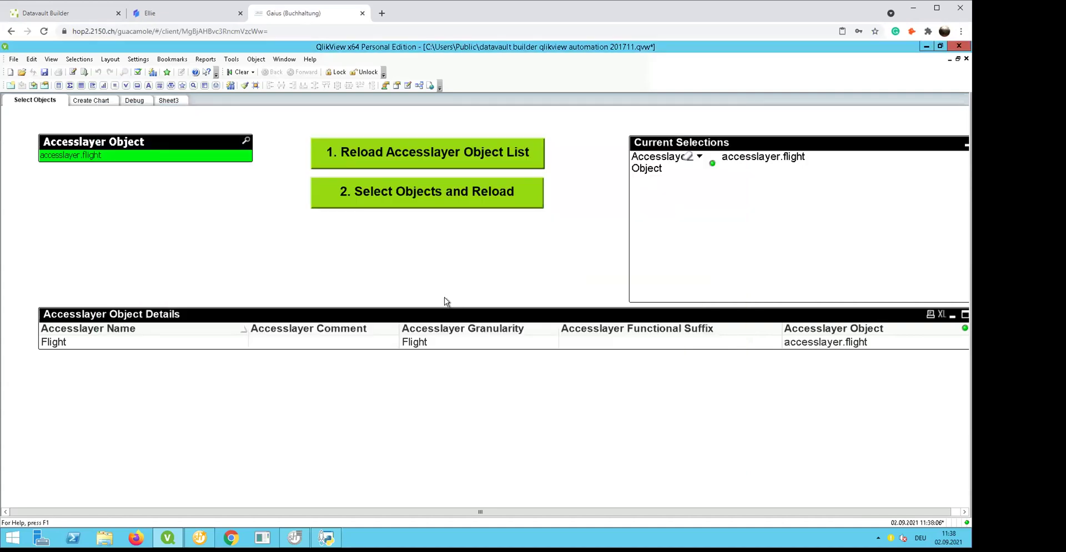
{"action": "left_click", "coordinate": [101, 102]}
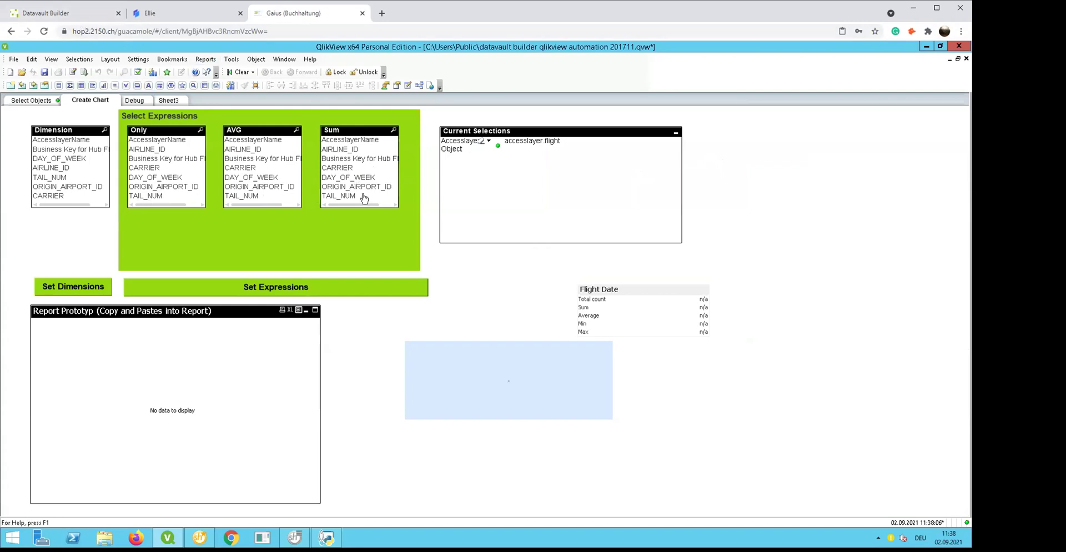
Step: Switch to Datavault Builder, set the CARRIER column's output name to Carrier Code in the Flight business object and apply it
{"action": "left_click", "coordinate": [78, 19]}
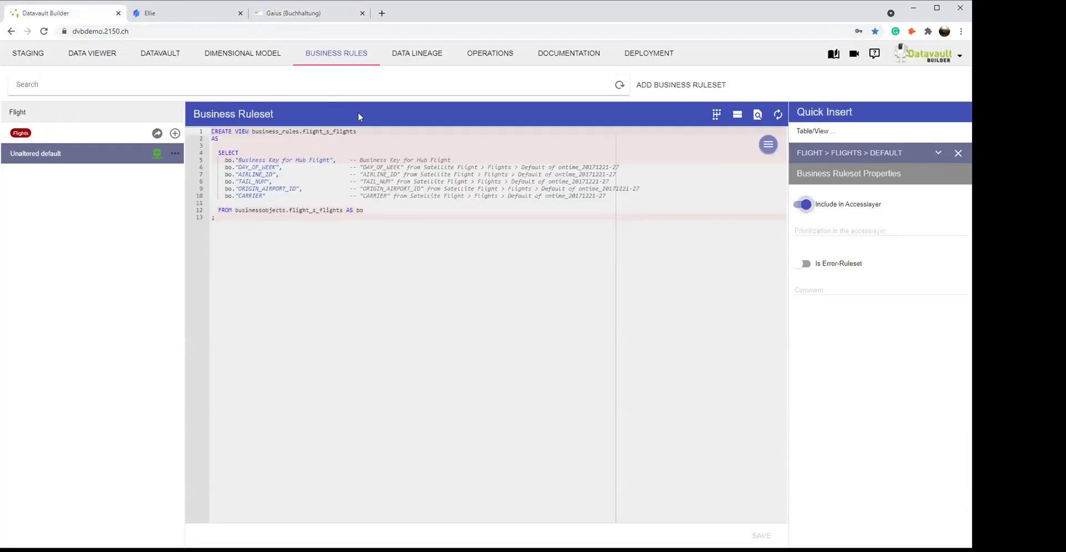
{"action": "left_click", "coordinate": [261, 60]}
{"action": "left_click", "coordinate": [958, 135]}
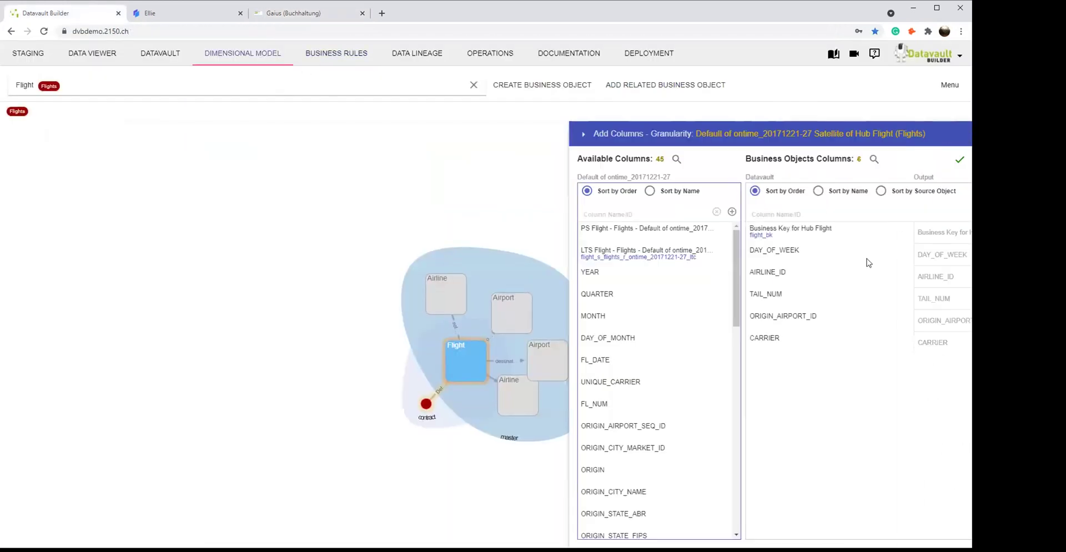
{"action": "left_click", "coordinate": [818, 349]}
{"action": "type", "text": "Carrier Code"}
{"action": "key", "text": "Return"}
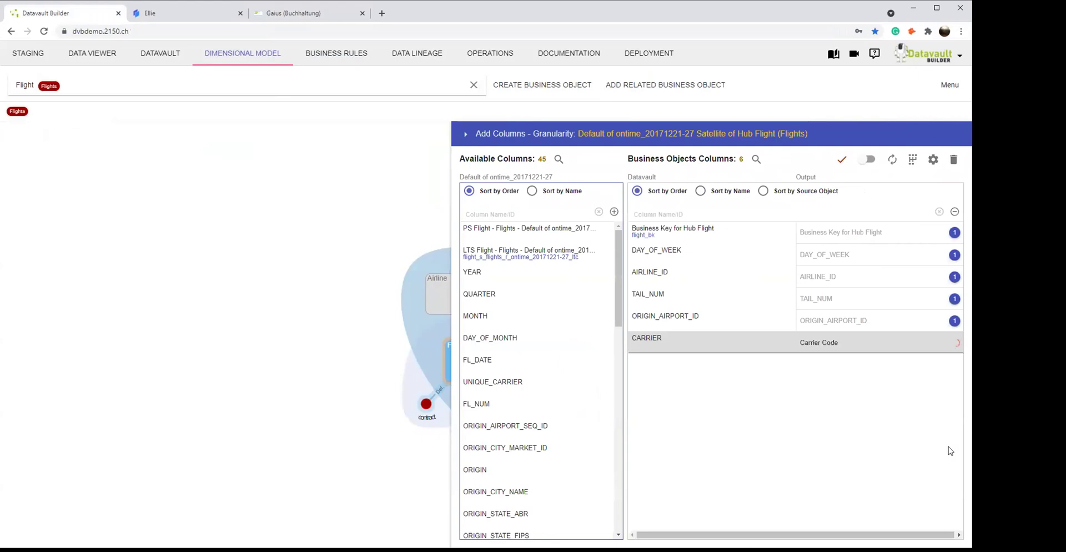
{"action": "left_click", "coordinate": [843, 160]}
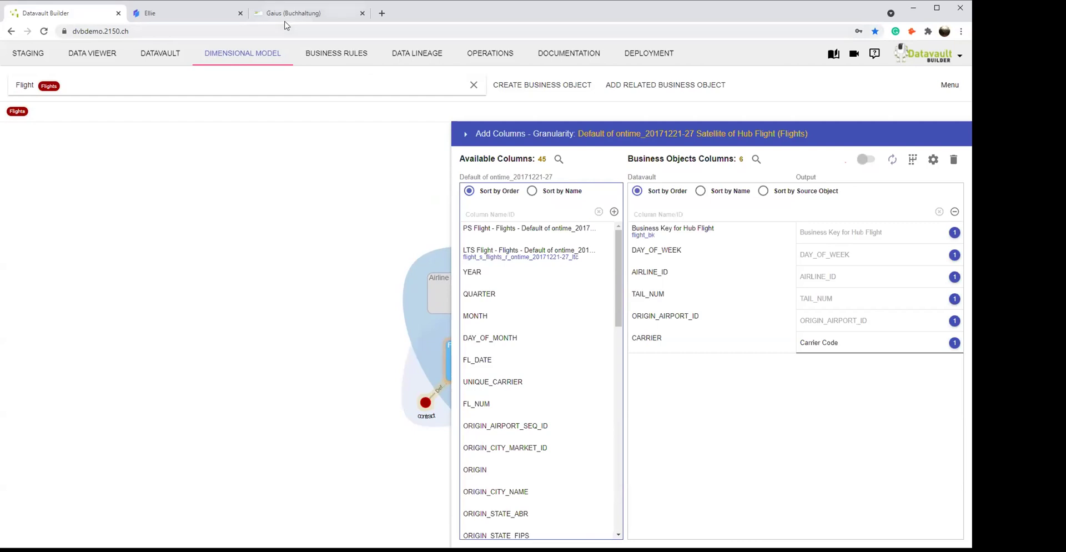
Step: Switch to QlikView, reload the data and select Carrier Code as the chart dimension
{"action": "left_click", "coordinate": [319, 12]}
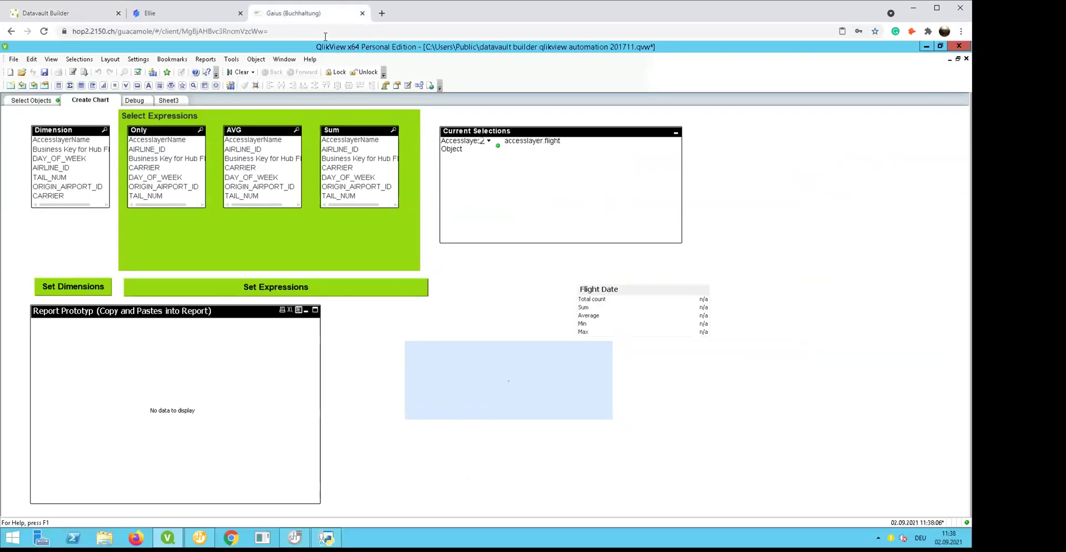
{"action": "key", "text": "ctrl+r"}
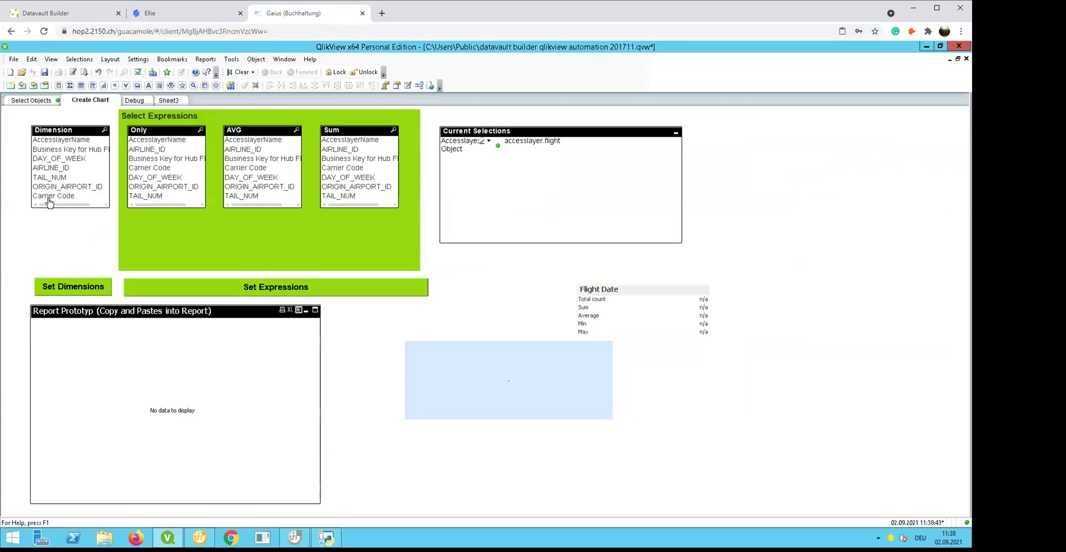
{"action": "left_click", "coordinate": [48, 197]}
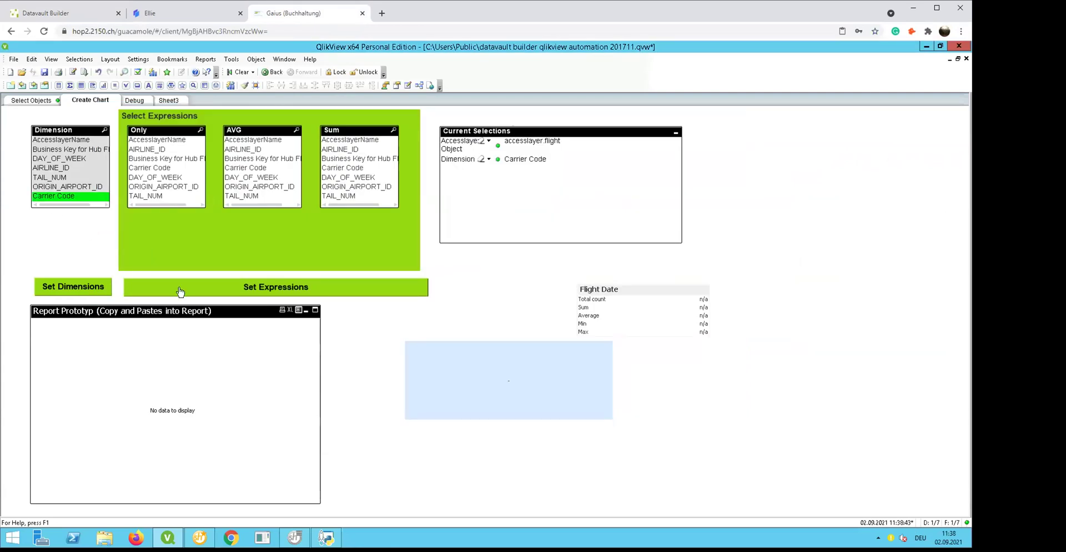
Step: Switch to Datavault Builder and add a business ruleset named Flight Counter for the Flight business object in the Flights system
{"action": "left_click", "coordinate": [83, 13]}
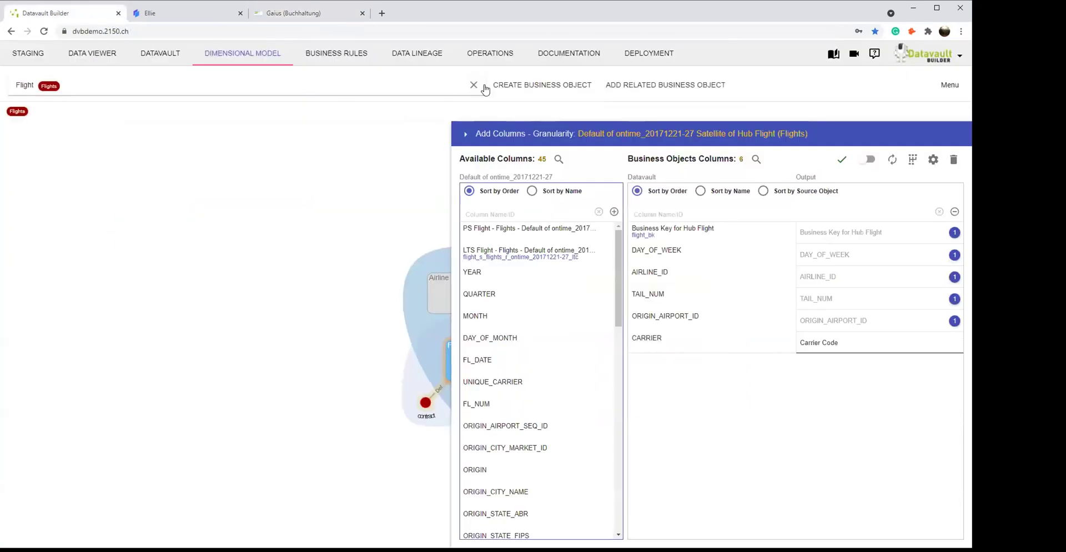
{"action": "left_click", "coordinate": [358, 55]}
{"action": "left_click", "coordinate": [175, 133]}
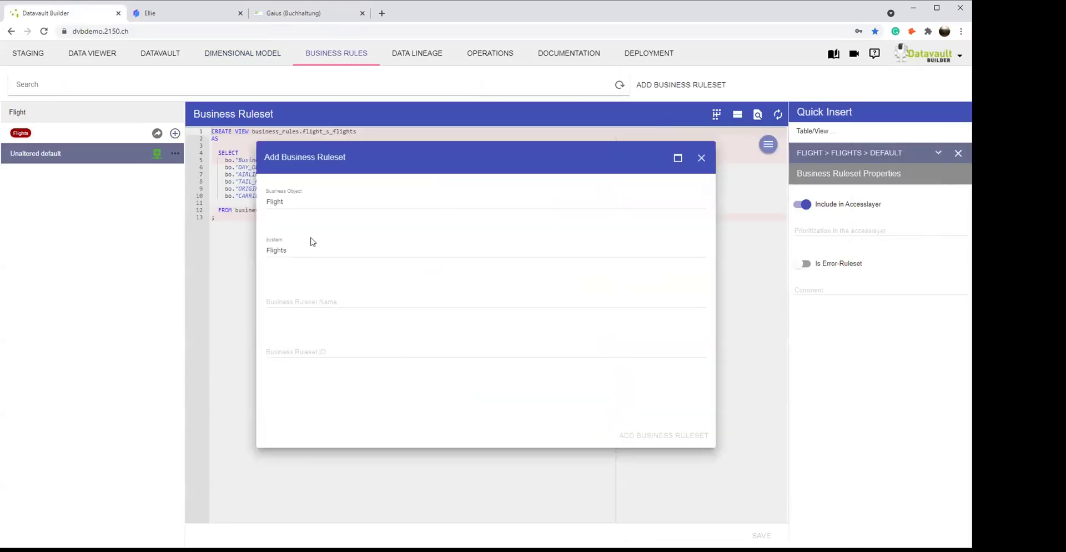
{"action": "left_click", "coordinate": [321, 302]}
{"action": "type", "text": "Flight Counter"}
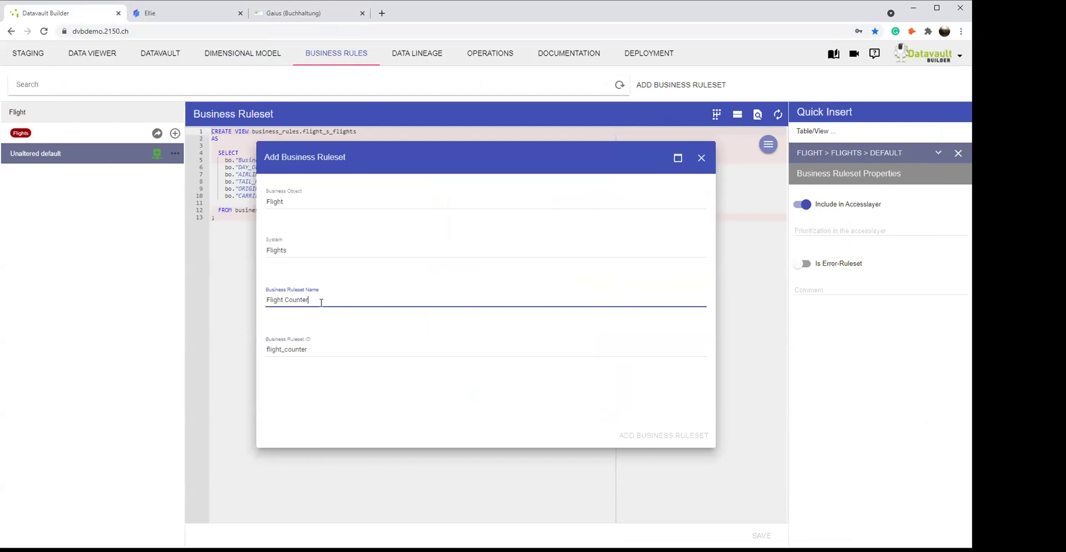
{"action": "left_click", "coordinate": [667, 436]}
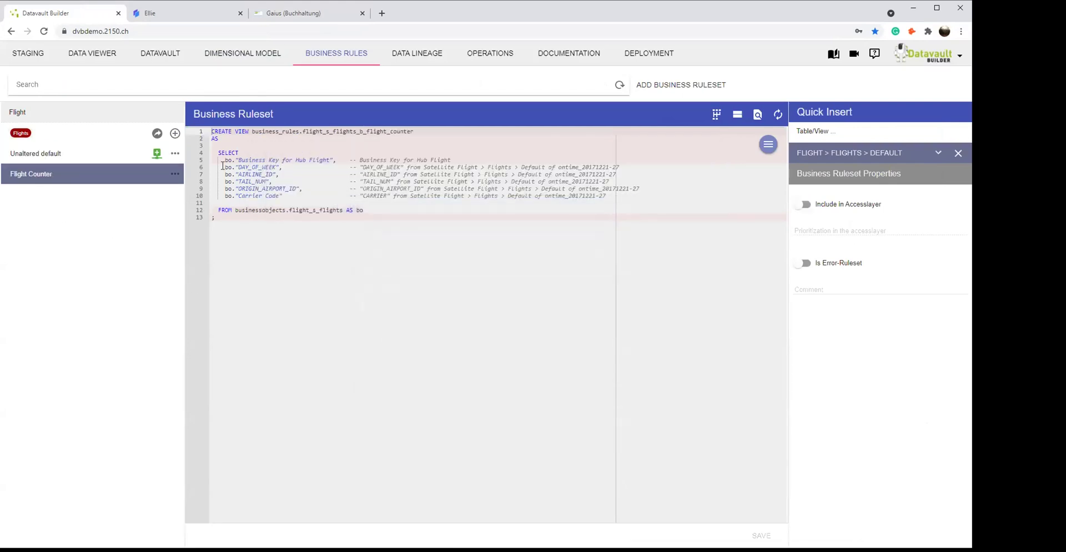
Step: Replace the columns below the business key in the Flight Counter view with 1 as "Flight Counter"
{"action": "left_click_drag", "start_coordinate": [223, 165], "coordinate": [636, 197]}
{"action": "key", "text": "BackSpace"}
{"action": "type", "text": "1 as \"Fli"}
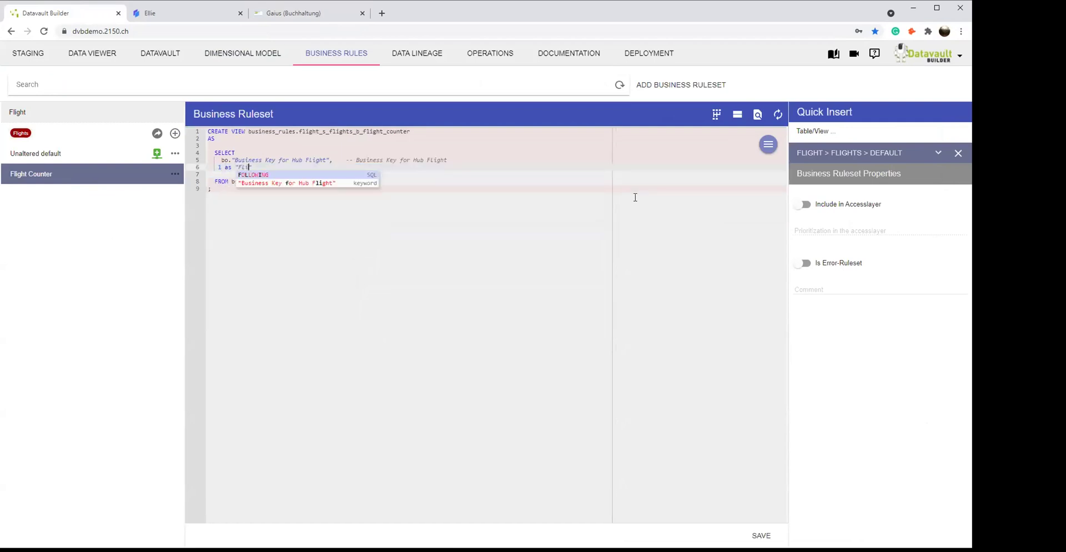
{"action": "type", "text": "ght Counter"}
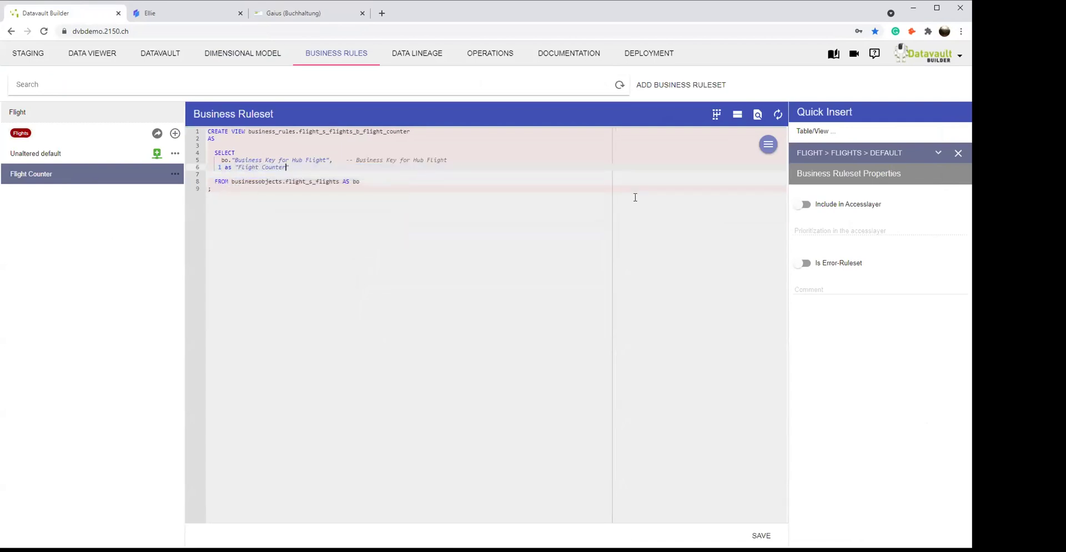
Step: Add the comment "Just a counter", save the Flight Counter ruleset and include it in the accesslayer
{"action": "left_click", "coordinate": [855, 289]}
{"action": "type", "text": "Just a counter"}
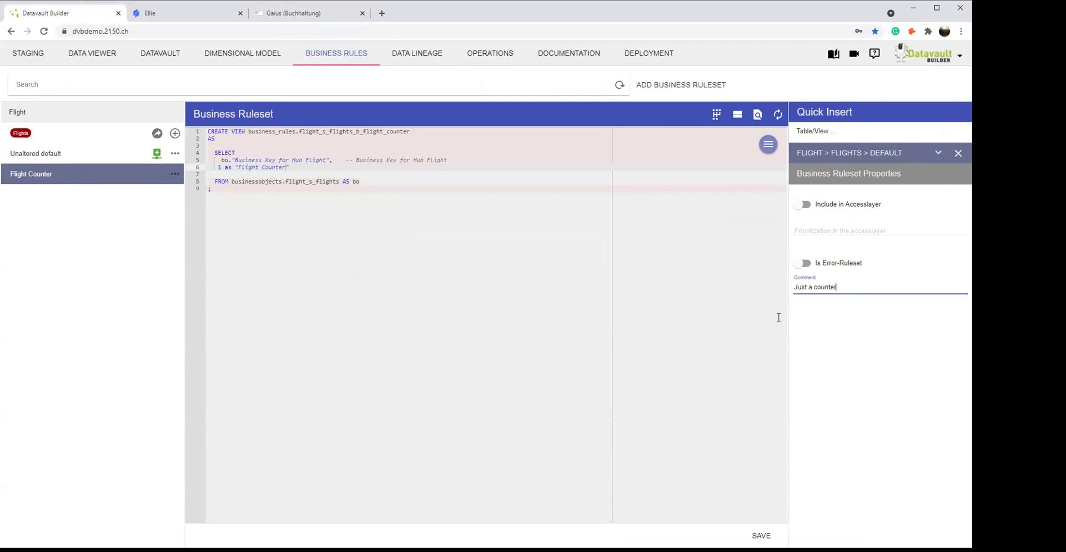
{"action": "left_click", "coordinate": [760, 536]}
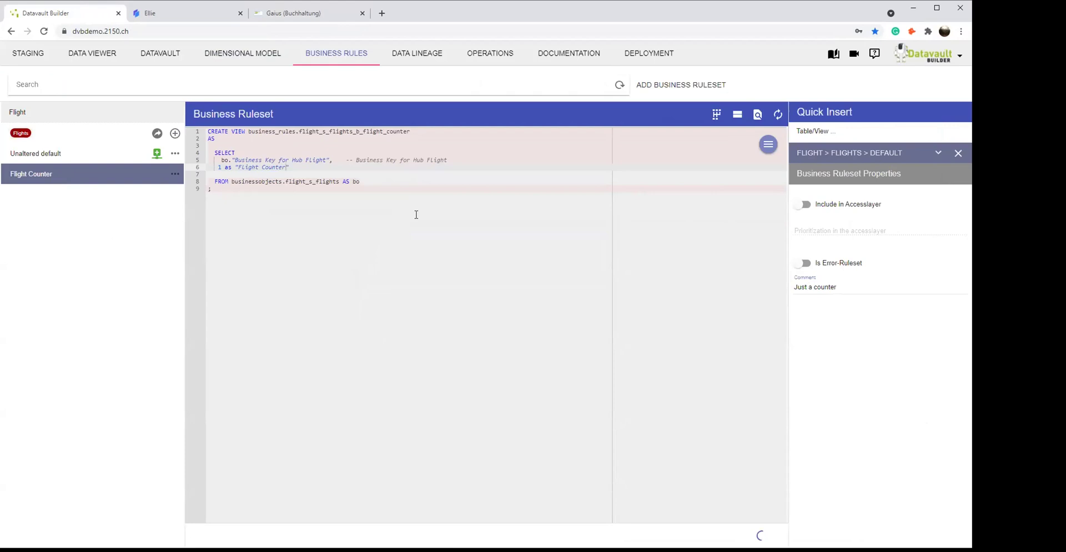
{"action": "left_click", "coordinate": [806, 205]}
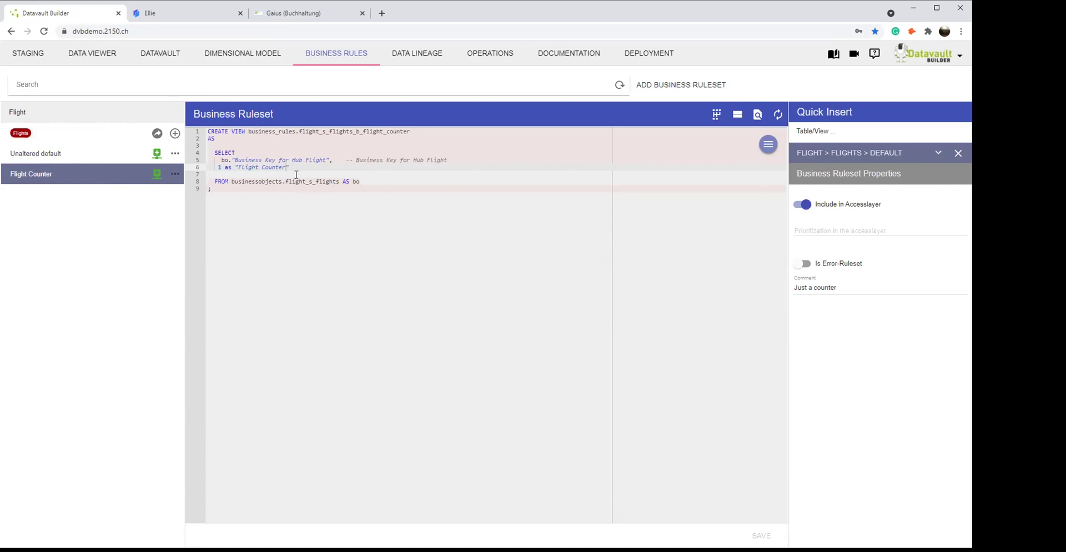
Step: Switch to QlikView and reload the data to chart the sum of Flight Counter by Carrier Code
{"action": "left_click", "coordinate": [280, 15]}
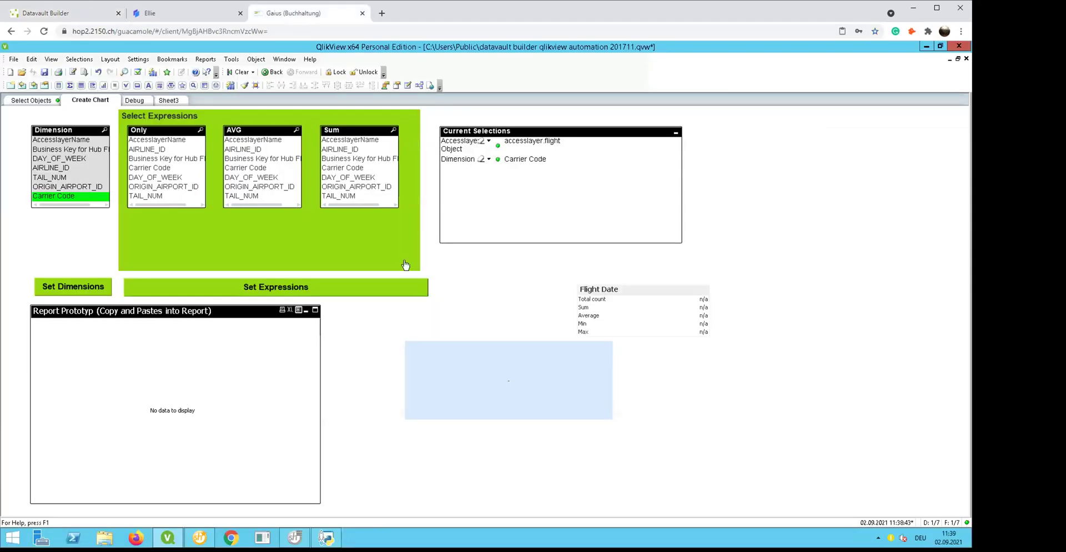
{"action": "left_click", "coordinate": [448, 394]}
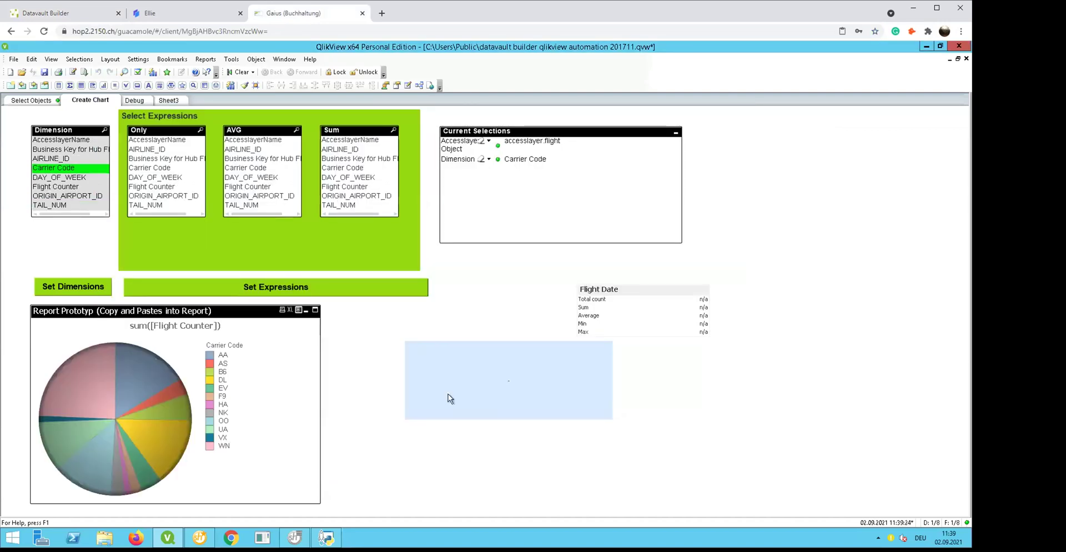
{"action": "mouse_move", "coordinate": [81, 377]}
Step: Switch to Datavault Builder and filter the data lineage by the ID of the Flights source system
{"action": "left_click", "coordinate": [84, 13]}
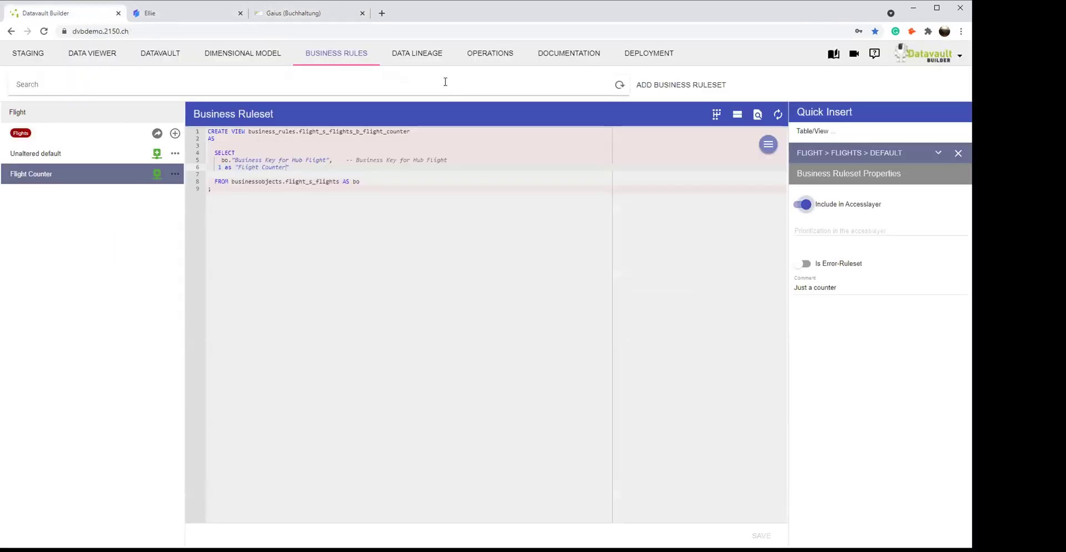
{"action": "left_click", "coordinate": [419, 56]}
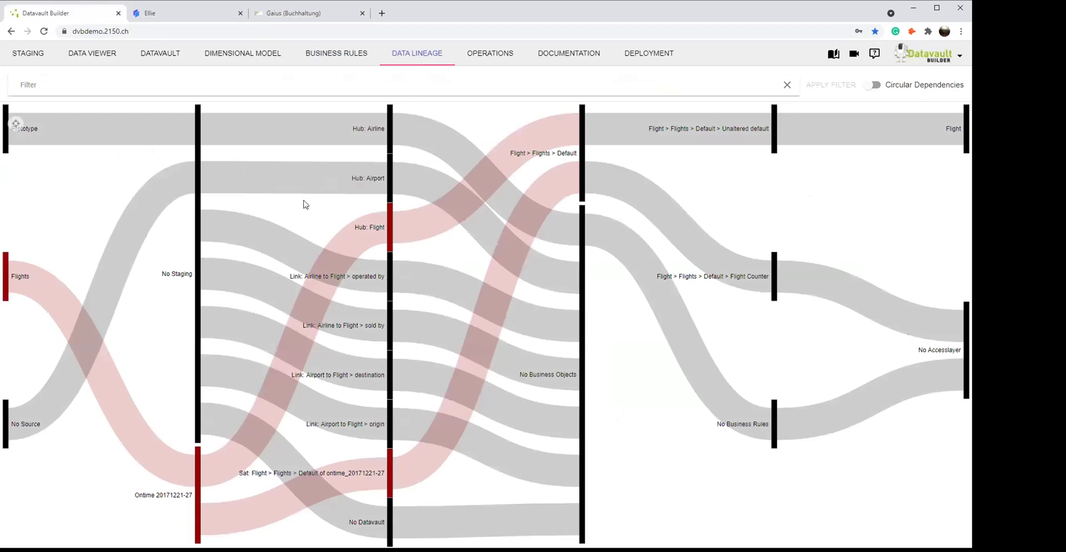
{"action": "right_click", "coordinate": [11, 295]}
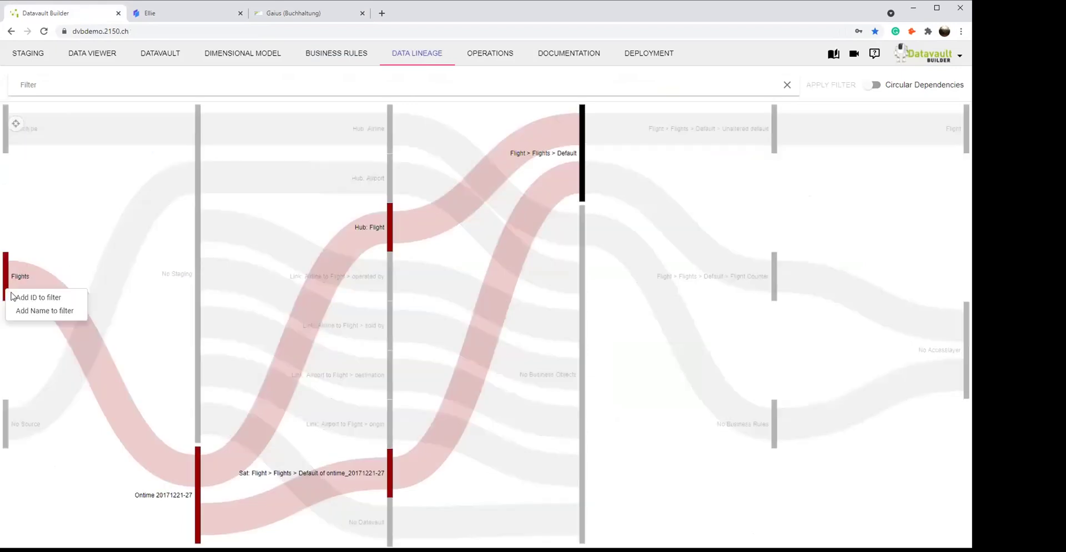
{"action": "left_click", "coordinate": [29, 302]}
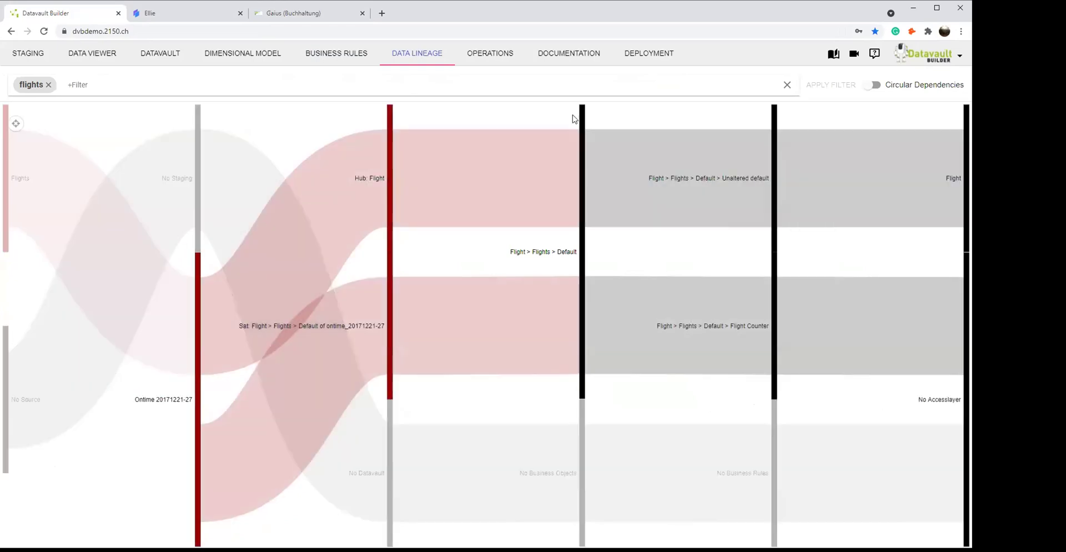
Step: Start a load of the Flights system's Default job
{"action": "left_click", "coordinate": [497, 53]}
{"action": "left_click", "coordinate": [96, 80]}
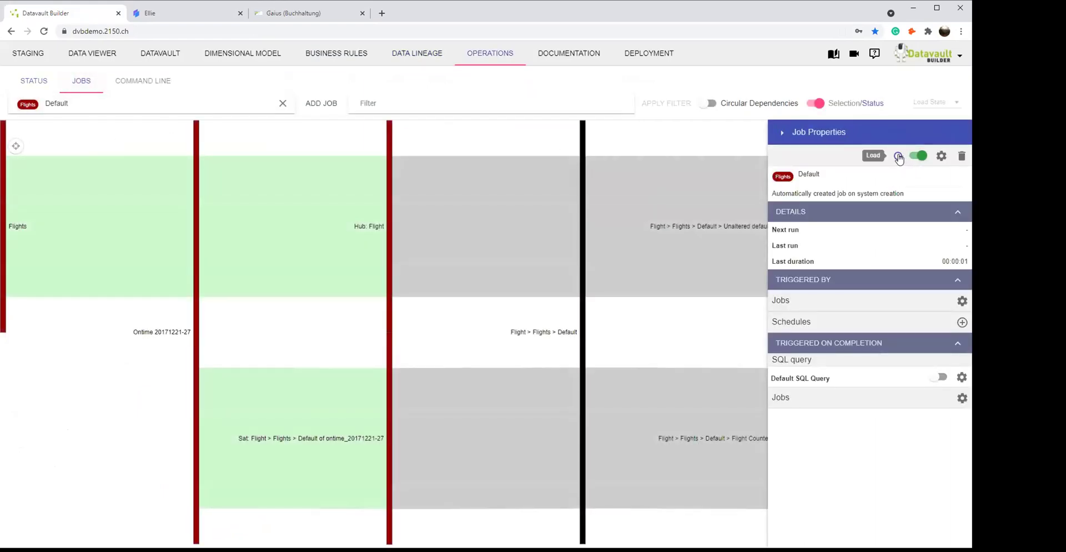
{"action": "left_click", "coordinate": [898, 156]}
Step: Examine the generated documentation, from the staging tables through the hub lists to the hub diagrams and details
{"action": "left_click", "coordinate": [553, 57]}
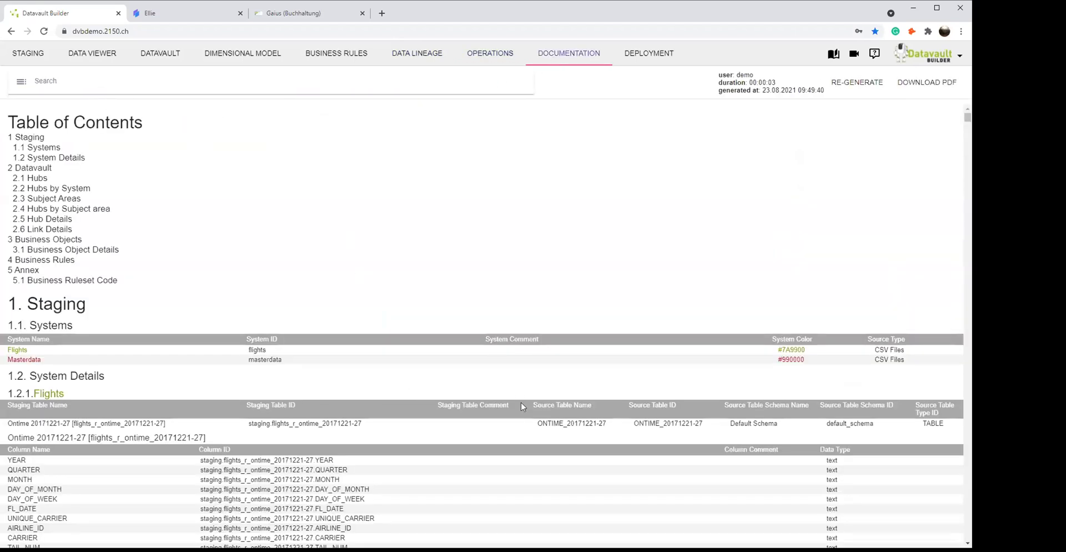
{"action": "scroll", "coordinate": [499, 403], "scroll_direction": "down", "scroll_amount": 3}
{"action": "scroll", "coordinate": [536, 400], "scroll_direction": "down", "scroll_amount": 15}
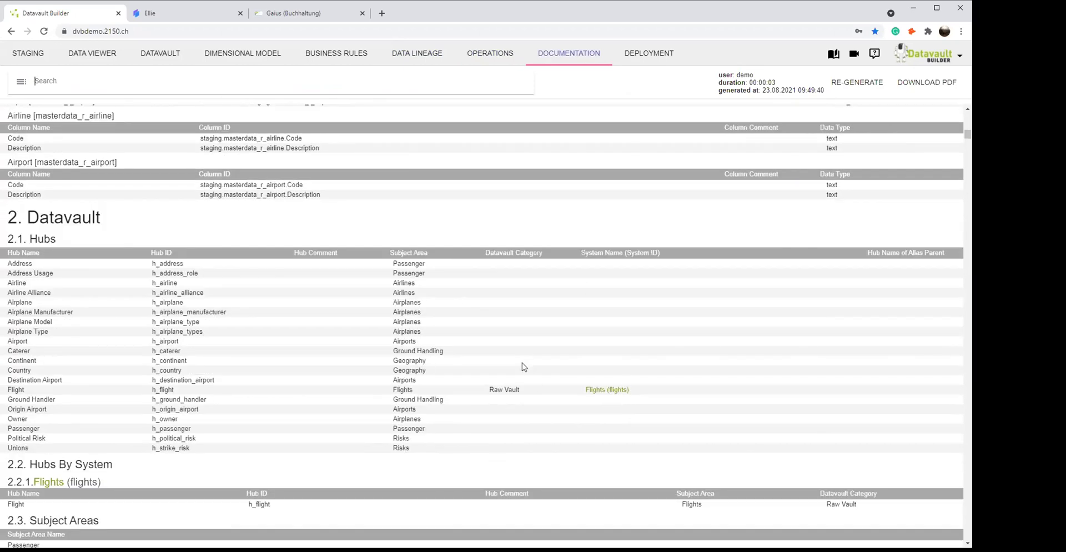
{"action": "scroll", "coordinate": [555, 350], "scroll_direction": "down", "scroll_amount": 15}
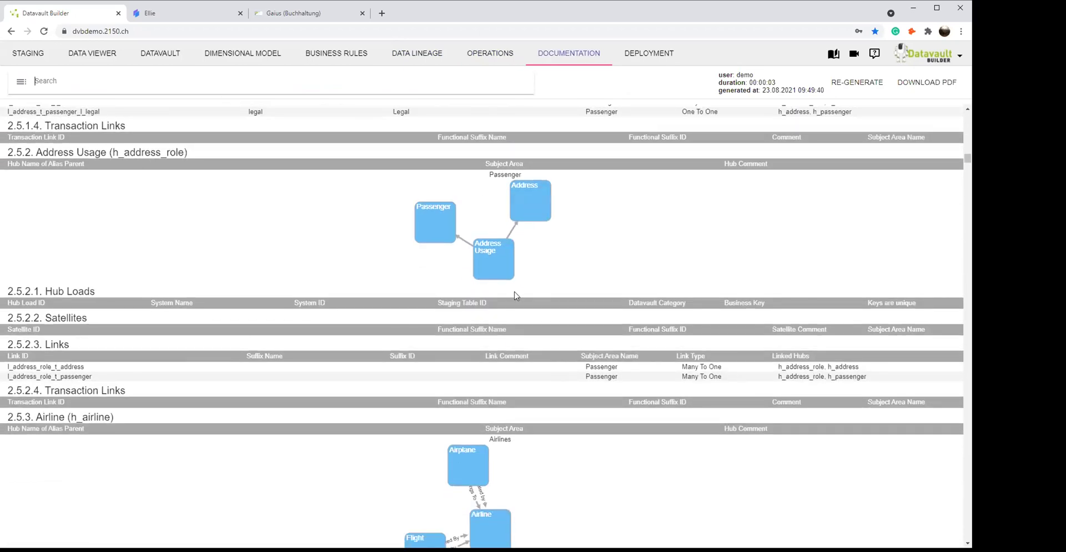
{"action": "scroll", "coordinate": [583, 378], "scroll_direction": "down", "scroll_amount": 2}
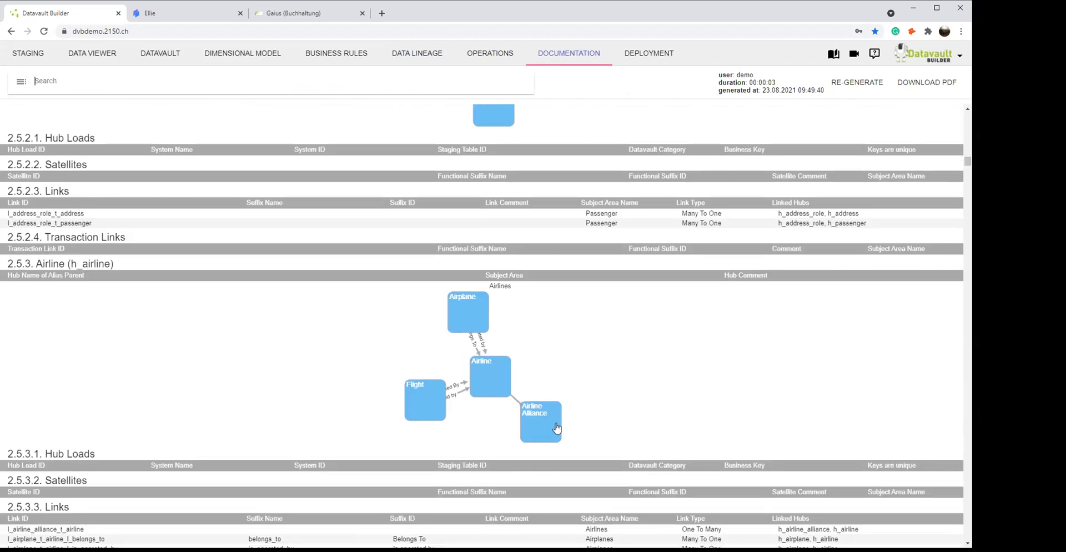
{"action": "left_click_drag", "start_coordinate": [968, 162], "coordinate": [970, 395]}
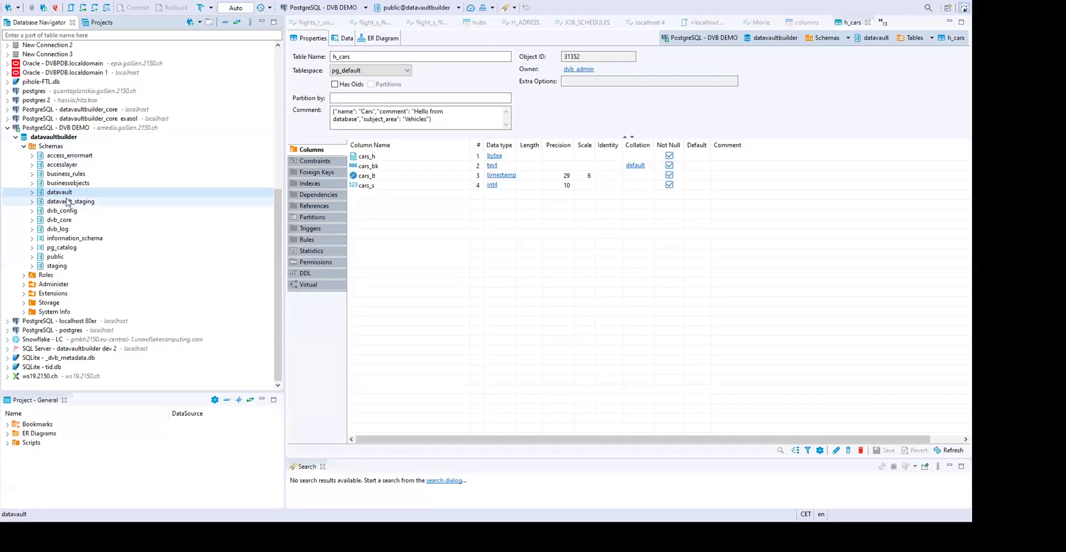
Step: Switch to the database client and show the data of the dvb_core hubs view through the hub_is_prototype column
{"action": "left_click", "coordinate": [33, 220]}
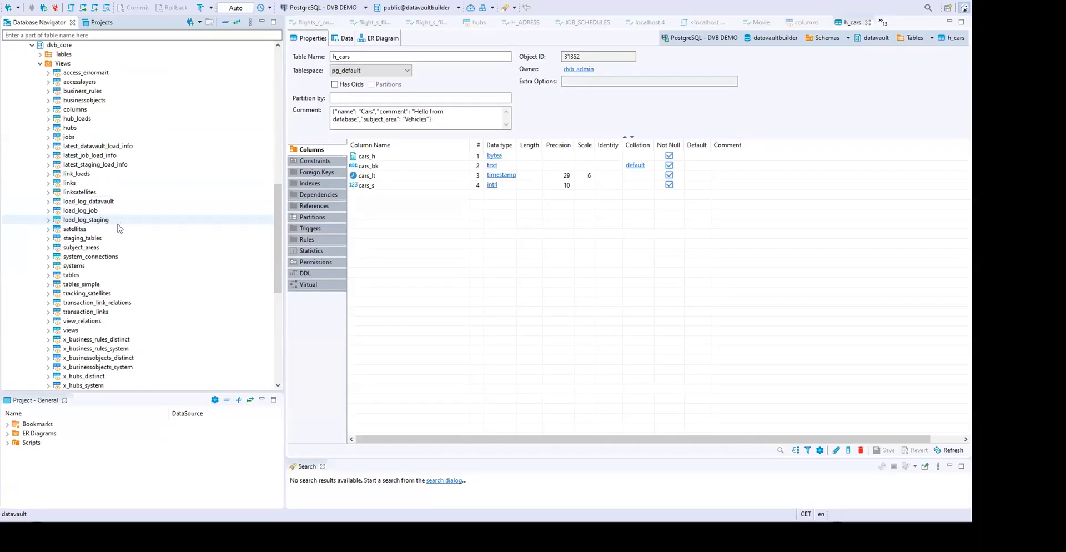
{"action": "left_click", "coordinate": [73, 129]}
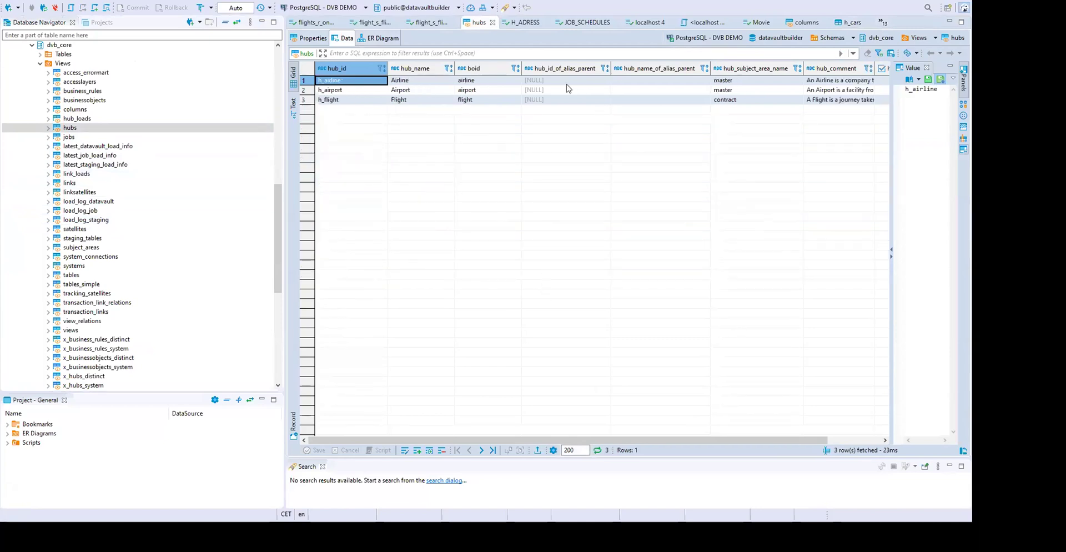
{"action": "left_click_drag", "start_coordinate": [725, 440], "coordinate": [800, 442]}
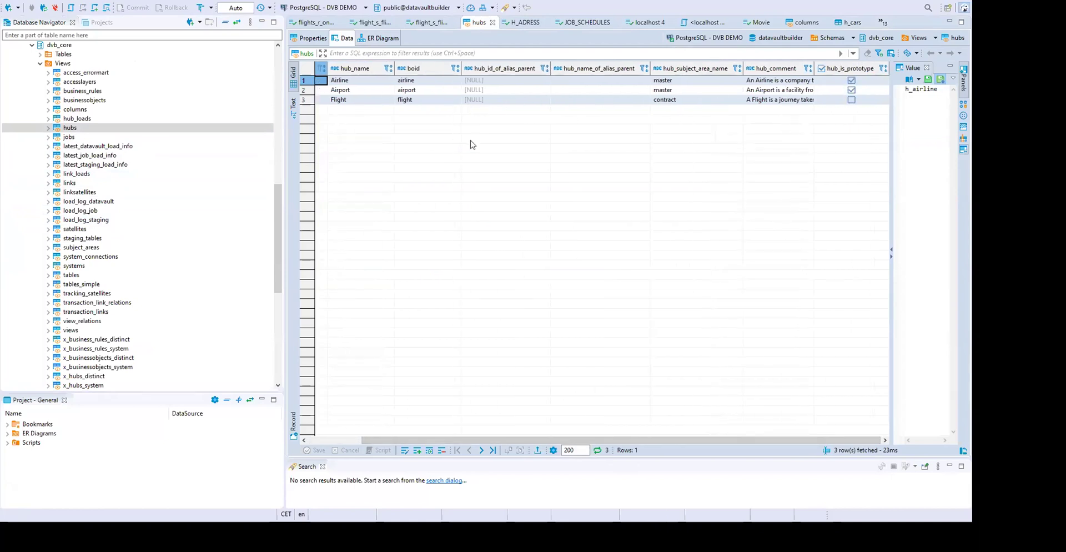
Step: Open the Airline hub's hub_comment value for editing in the hubs view and save the row
{"action": "left_click", "coordinate": [767, 84]}
{"action": "double_click", "coordinate": [785, 80]}
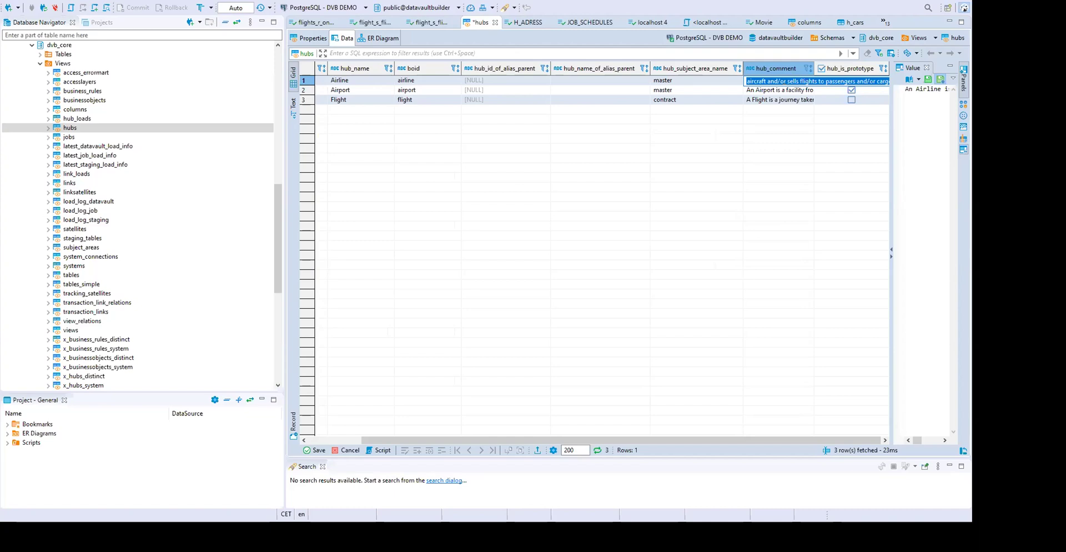
{"action": "key", "text": "Return"}
{"action": "key", "text": "ctrl+s"}
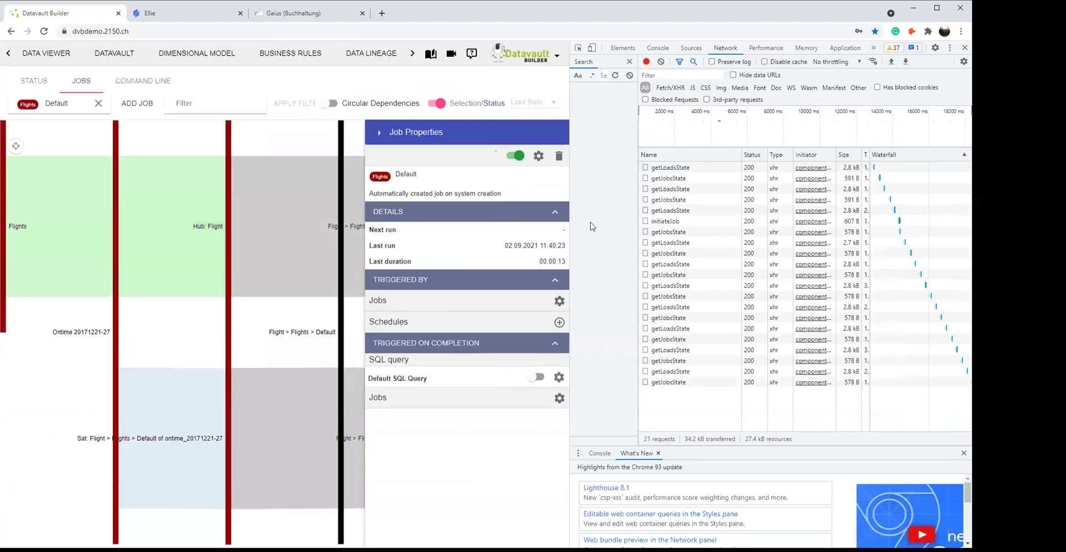
Step: Inspect the initiateJob request in the browser developer tools, highlight its job_id payload and close the tools
{"action": "left_click", "coordinate": [666, 221]}
{"action": "scroll", "coordinate": [867, 377], "scroll_direction": "down", "scroll_amount": 10}
{"action": "left_click_drag", "start_coordinate": [862, 437], "coordinate": [766, 424]}
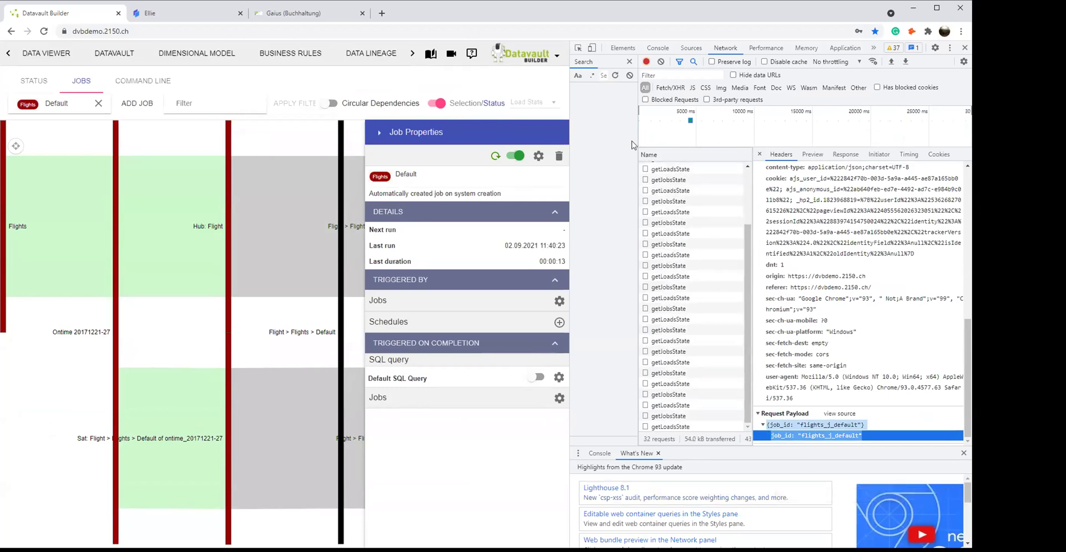
{"action": "key", "text": "F12"}
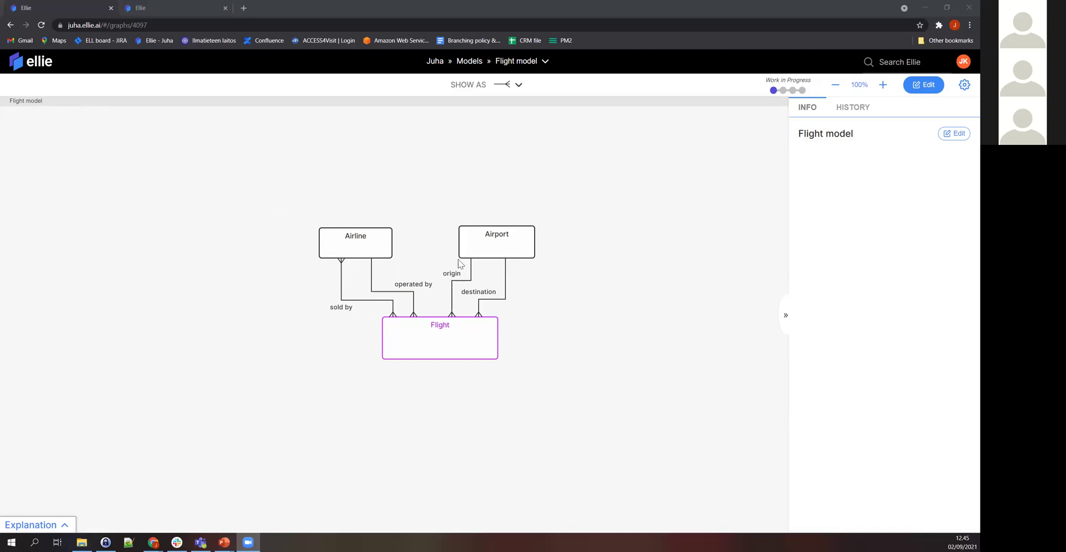
{"action": "left_click", "coordinate": [706, 221]}
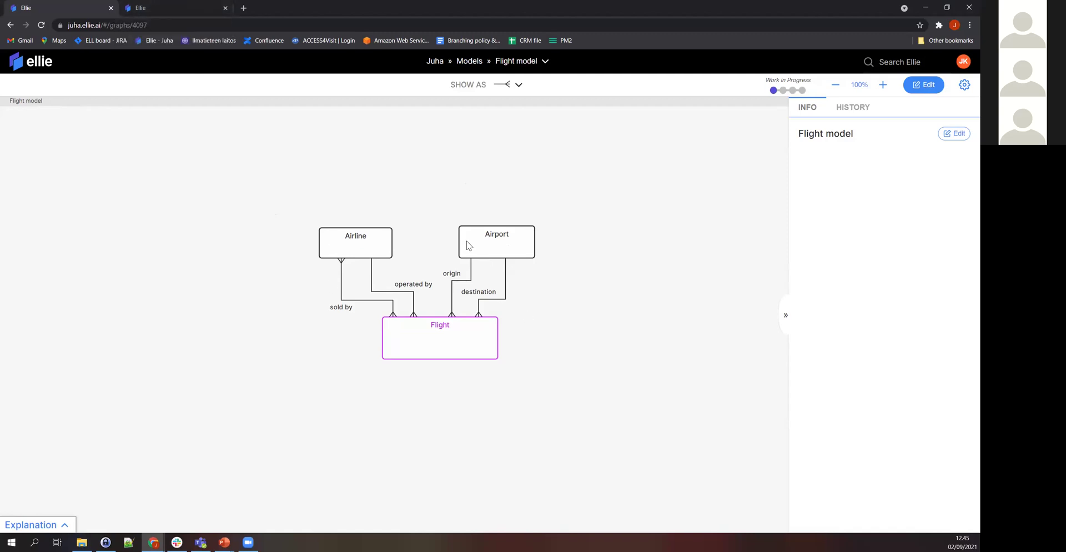
Step: Switch to Ellie and open the Flights Extended report from the home page
{"action": "left_click", "coordinate": [173, 10]}
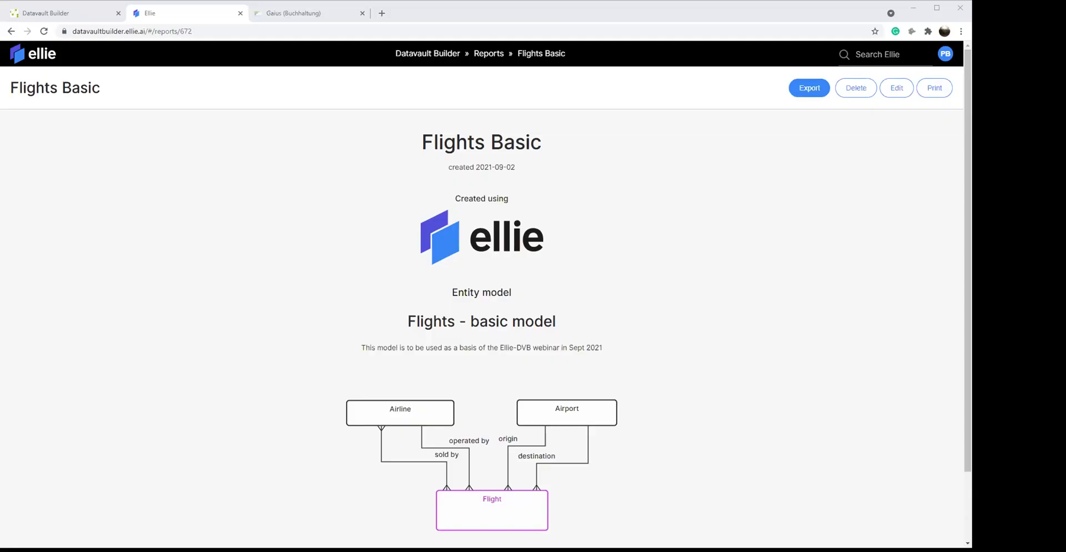
{"action": "left_click", "coordinate": [10, 32]}
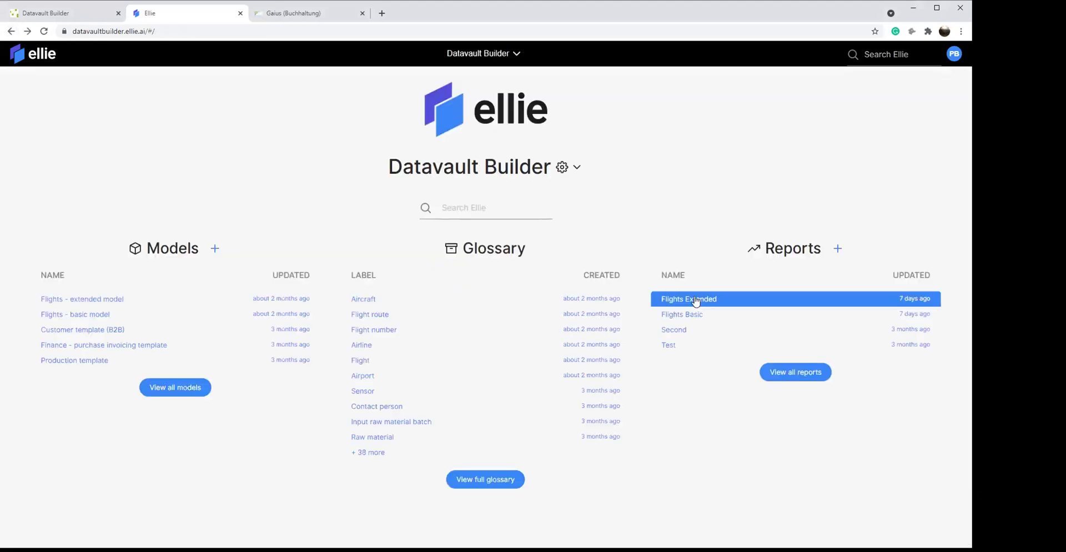
{"action": "left_click", "coordinate": [708, 300]}
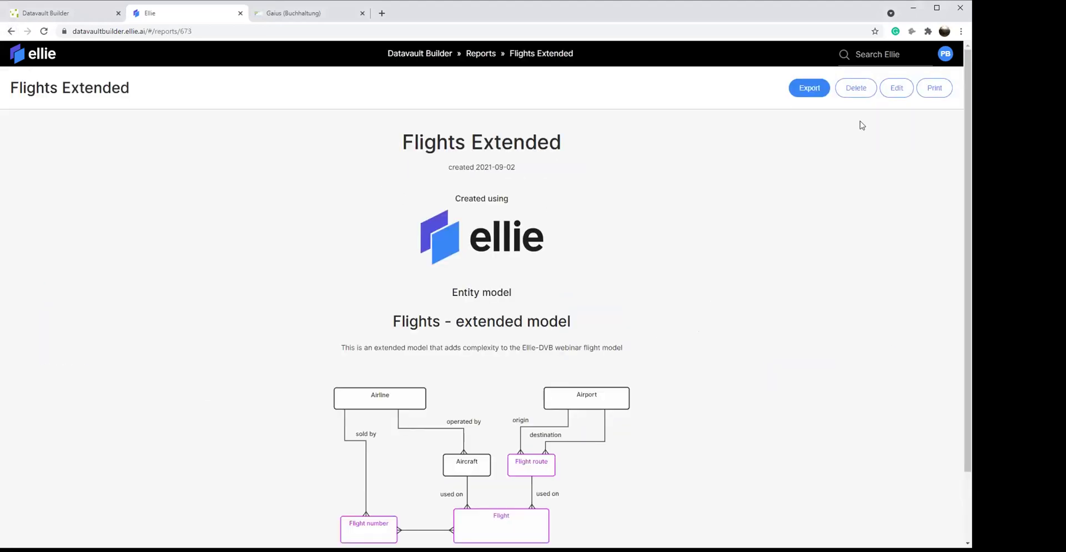
Step: Export the Flights Extended report as CSV files with all three export options and dismiss the download list
{"action": "left_click", "coordinate": [824, 91]}
{"action": "left_click", "coordinate": [819, 115]}
{"action": "left_click", "coordinate": [815, 91]}
{"action": "left_click", "coordinate": [820, 130]}
{"action": "left_click", "coordinate": [817, 94]}
{"action": "left_click", "coordinate": [819, 152]}
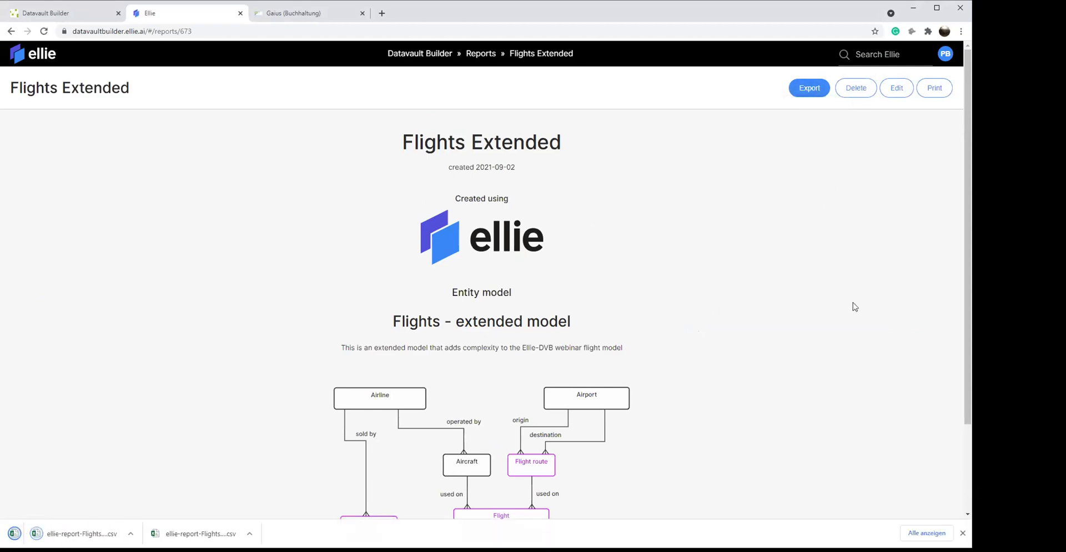
{"action": "left_click", "coordinate": [963, 534]}
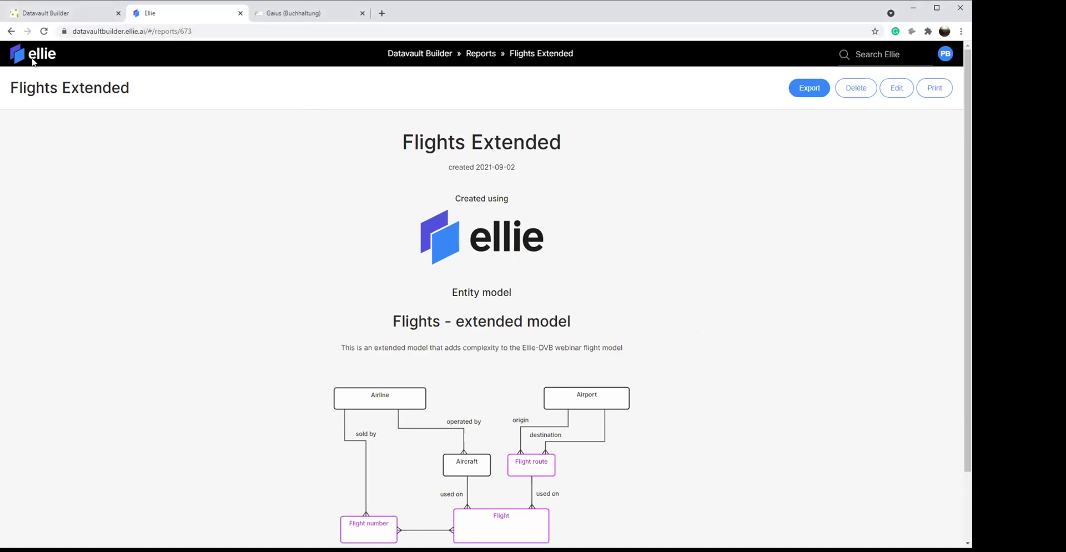
Step: Switch to Datavault Builder and connect a folder-based environment for deployment into the local environment, supplying the model folder
{"action": "left_click", "coordinate": [69, 14]}
{"action": "left_click", "coordinate": [631, 61]}
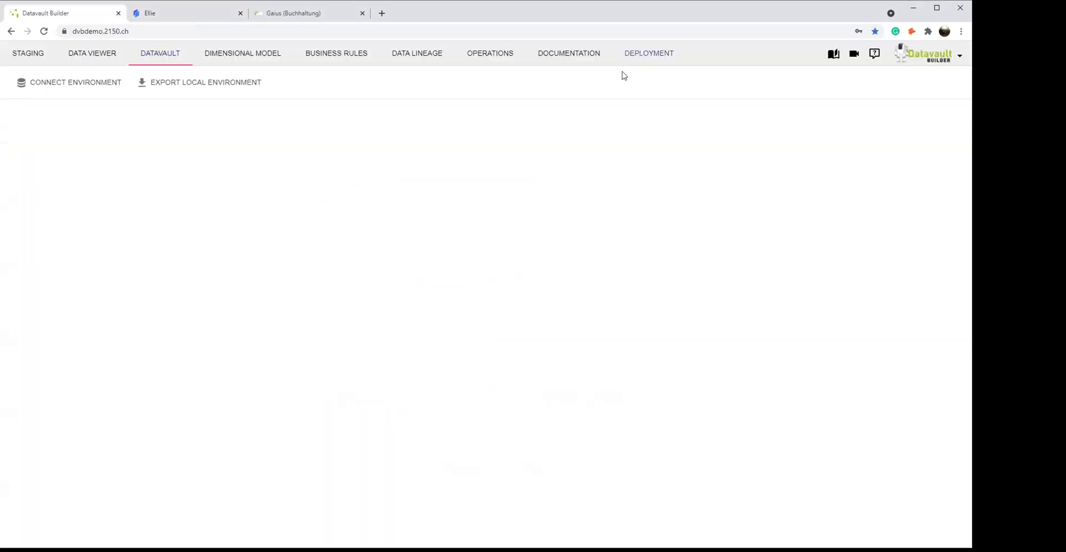
{"action": "left_click", "coordinate": [78, 101]}
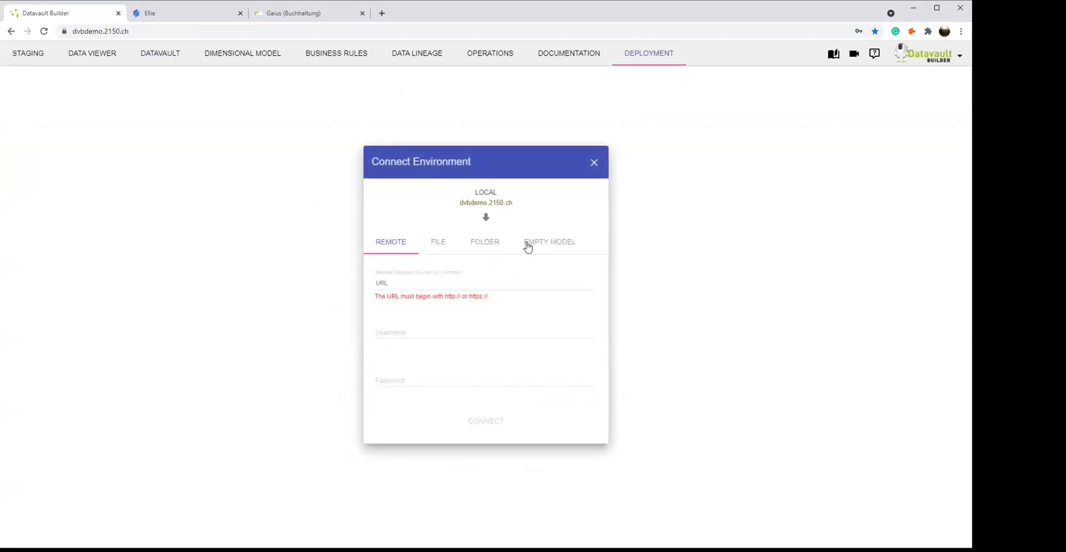
{"action": "left_click", "coordinate": [487, 218]}
{"action": "left_click", "coordinate": [476, 248]}
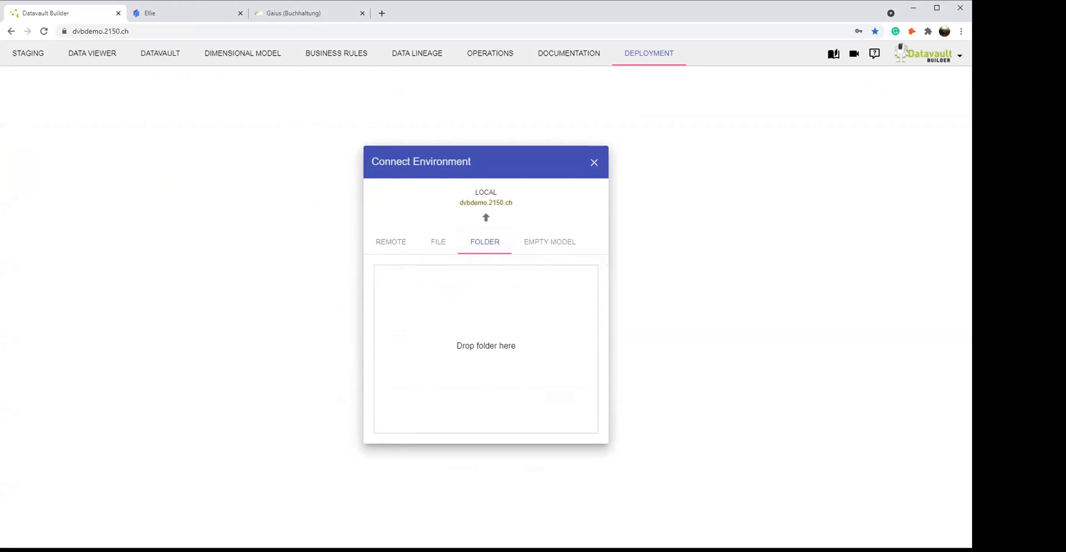
{"action": "key", "text": "alt+Tab"}
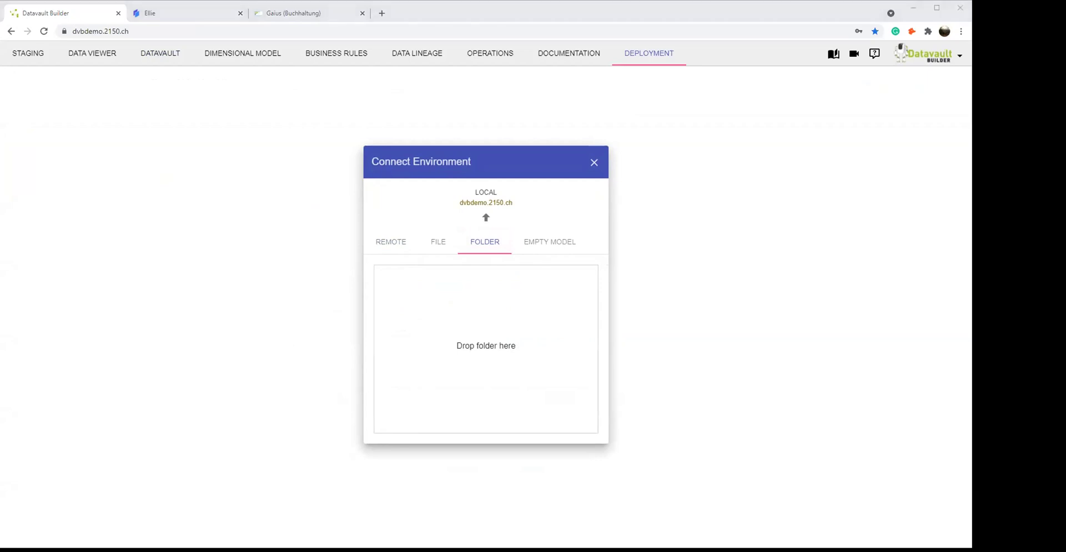
{"action": "left_click_drag", "start_coordinate": [972, 345], "coordinate": [534, 402]}
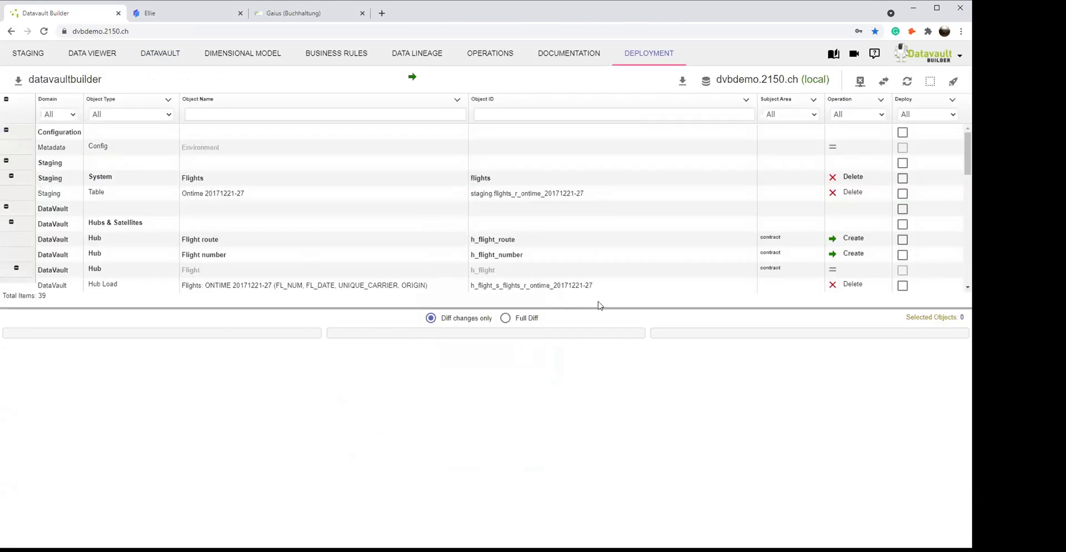
Step: Enlarge the comparison list and inspect the differences for the Flight route hub, the default satellite and the Flight links marked Delete
{"action": "left_click_drag", "start_coordinate": [596, 307], "coordinate": [588, 469]}
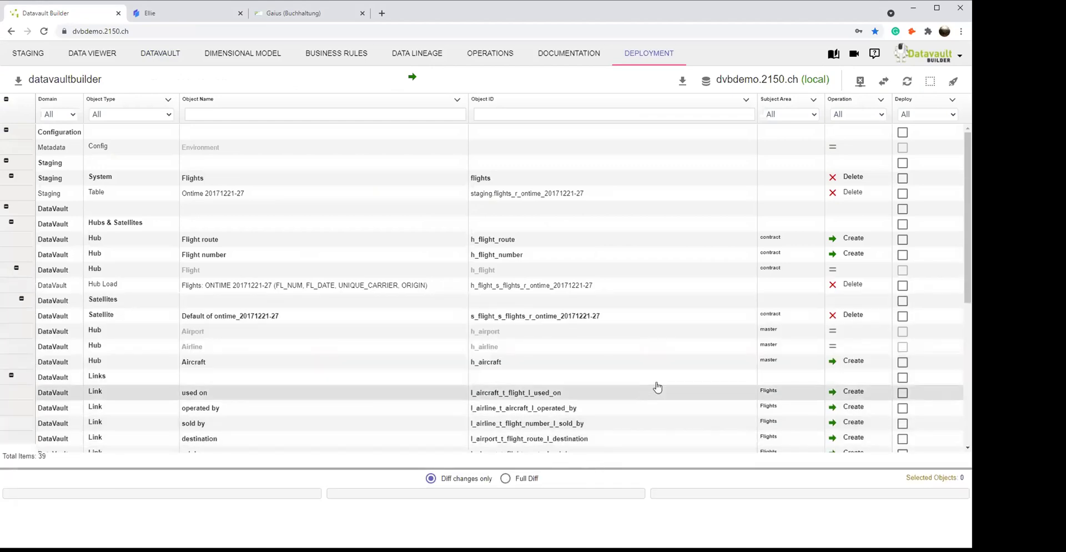
{"action": "scroll", "coordinate": [739, 315], "scroll_direction": "down", "scroll_amount": 2}
{"action": "scroll", "coordinate": [750, 322], "scroll_direction": "up", "scroll_amount": 1}
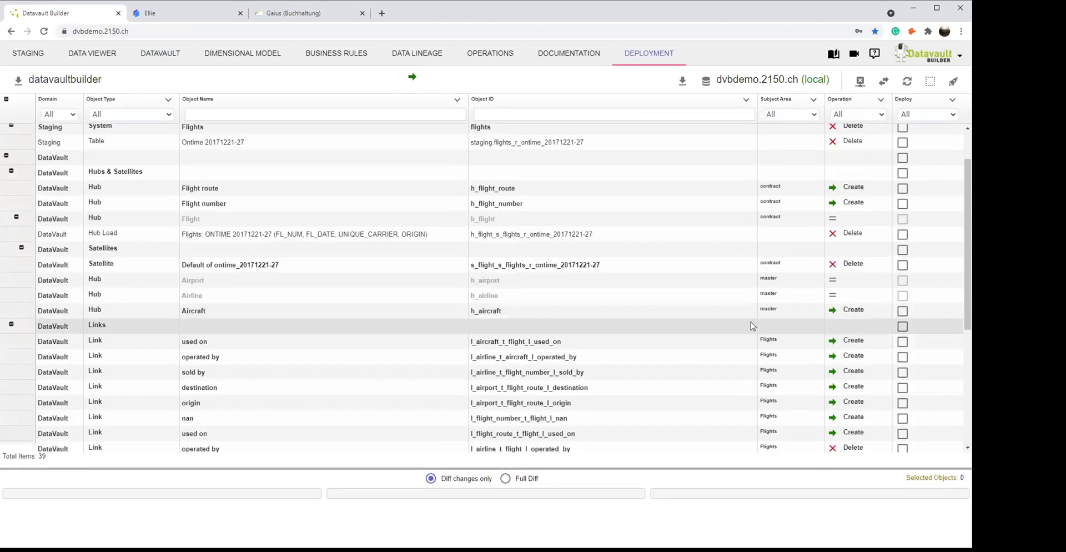
{"action": "left_click", "coordinate": [683, 194]}
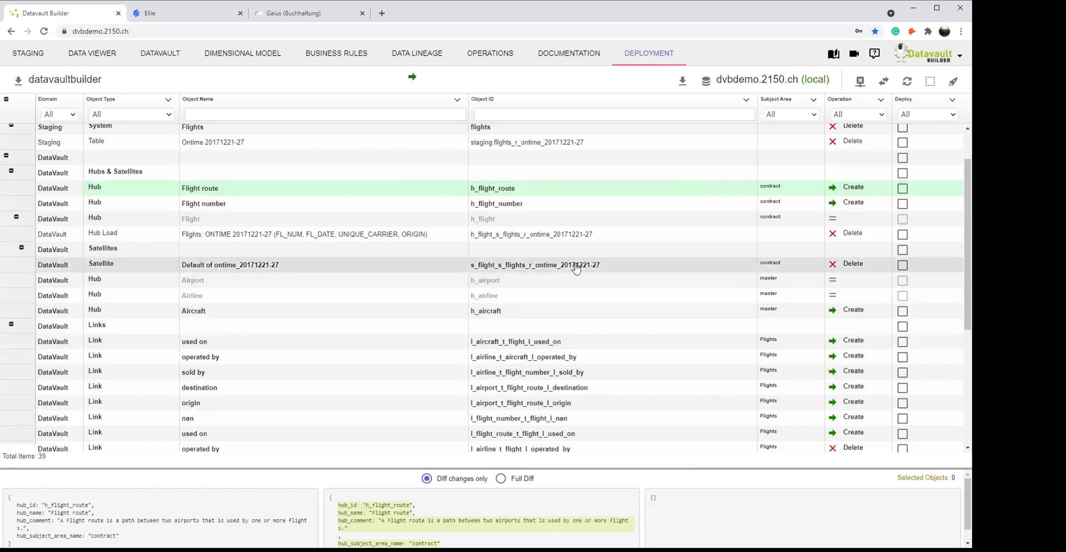
{"action": "left_click", "coordinate": [672, 266]}
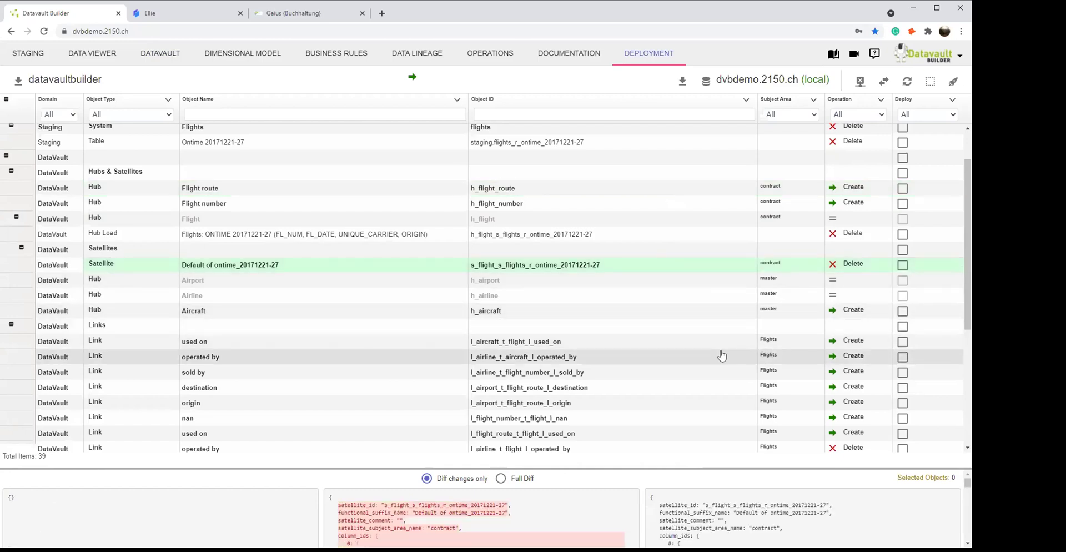
{"action": "scroll", "coordinate": [721, 389], "scroll_direction": "down", "scroll_amount": 2}
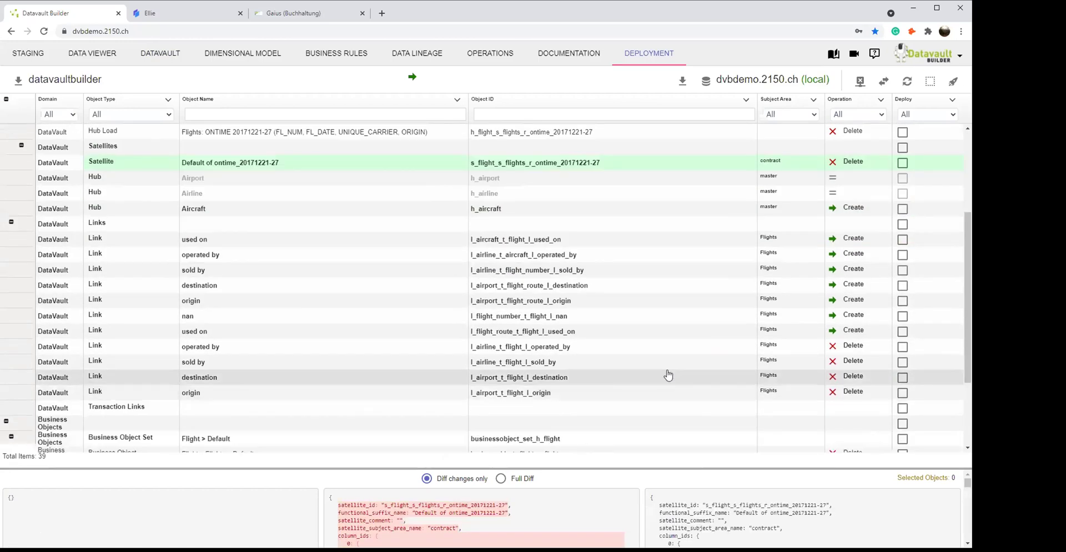
{"action": "left_click", "coordinate": [550, 348]}
{"action": "left_click", "coordinate": [539, 378]}
{"action": "left_click", "coordinate": [557, 393]}
{"action": "scroll", "coordinate": [590, 374], "scroll_direction": "up", "scroll_amount": 3}
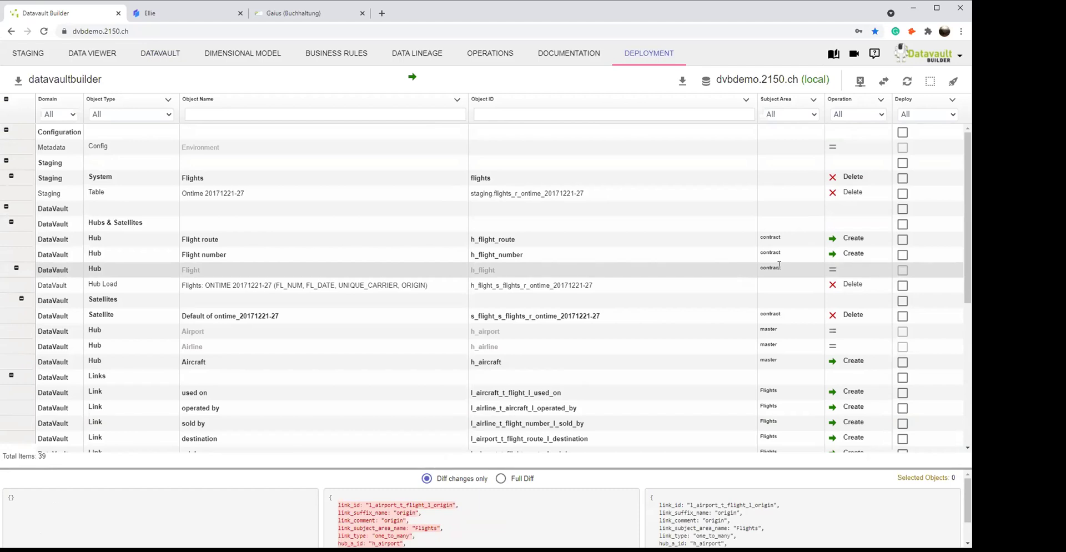
{"action": "scroll", "coordinate": [598, 348], "scroll_direction": "down", "scroll_amount": 2}
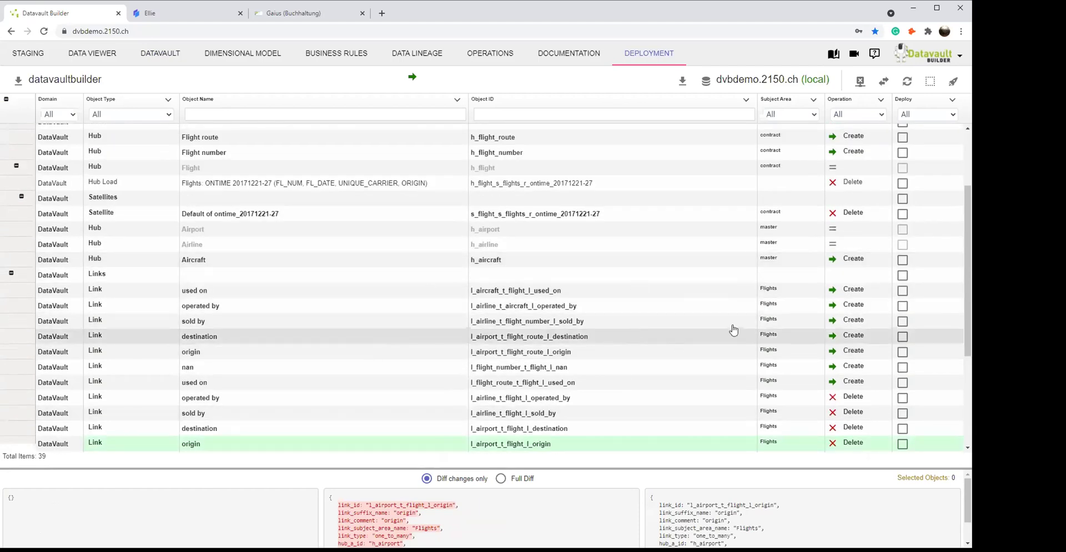
{"action": "scroll", "coordinate": [679, 342], "scroll_direction": "up", "scroll_amount": 2}
{"action": "left_click", "coordinate": [930, 82]}
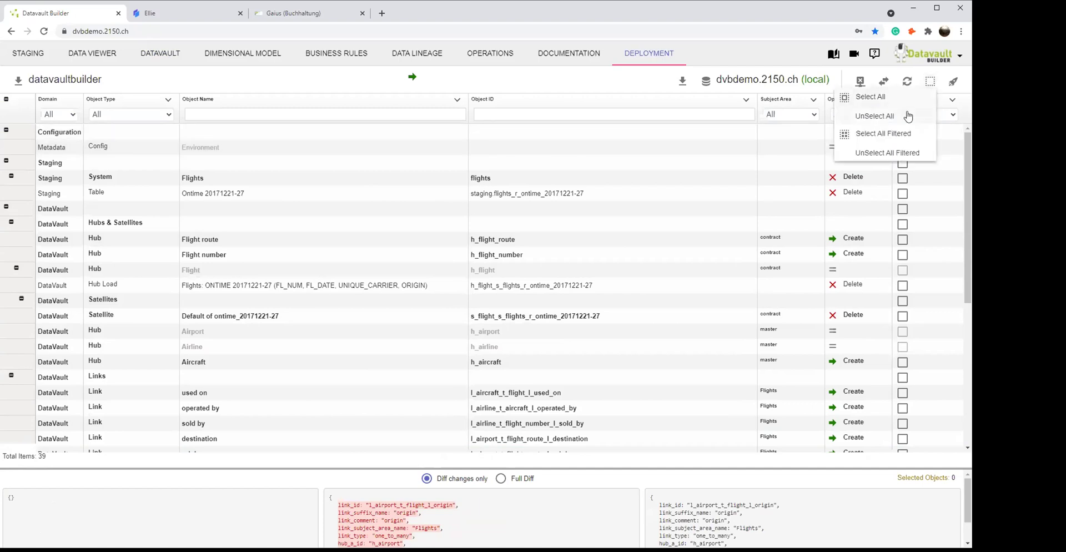
{"action": "left_click", "coordinate": [870, 97]}
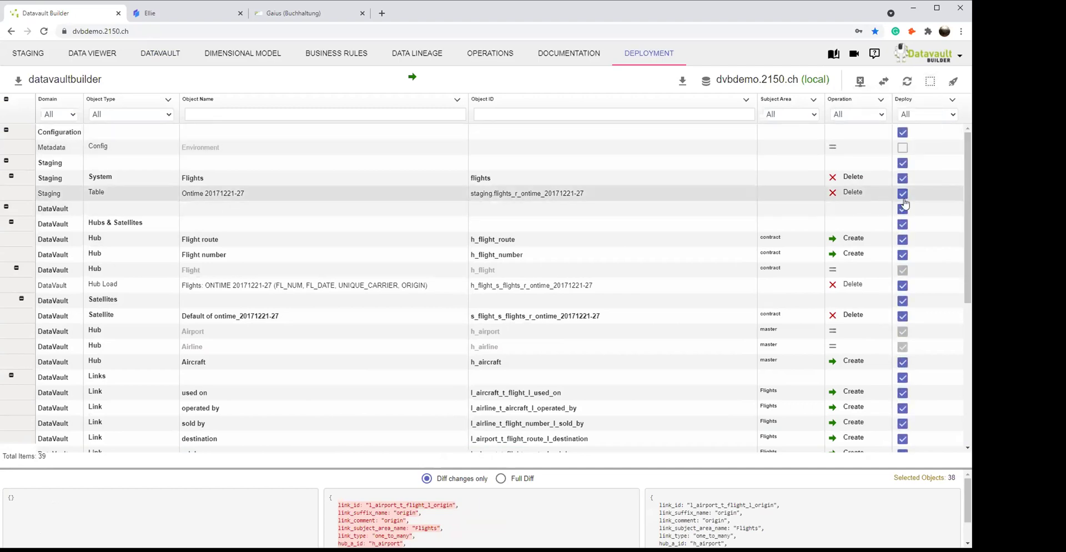
{"action": "left_click", "coordinate": [903, 179]}
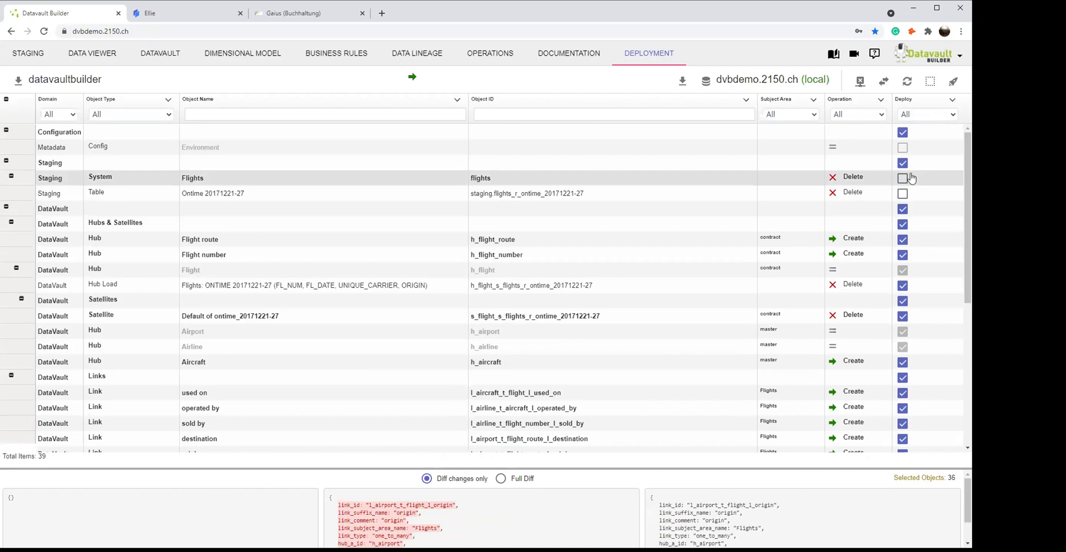
{"action": "left_click", "coordinate": [903, 163]}
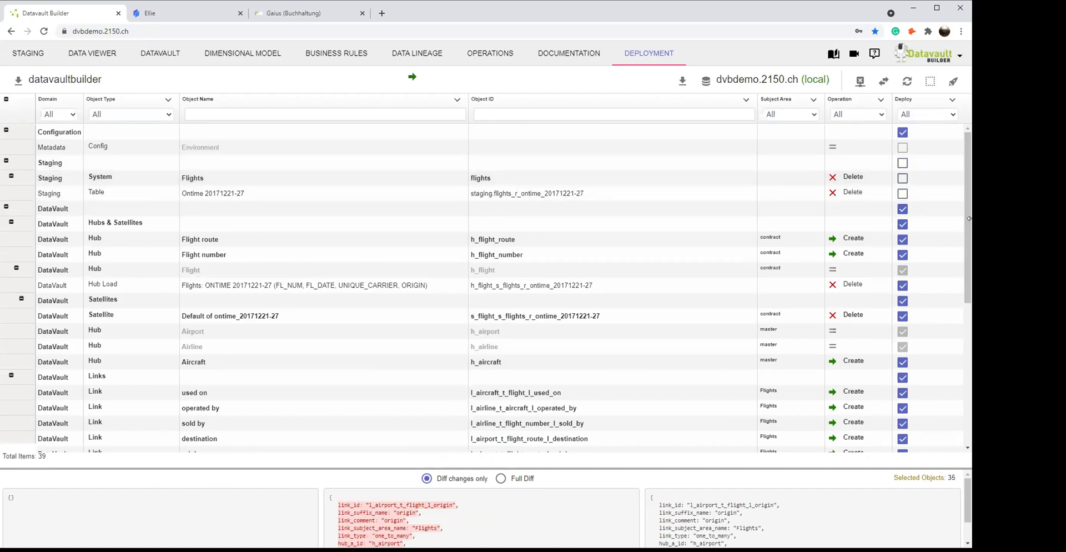
{"action": "left_click", "coordinate": [904, 287]}
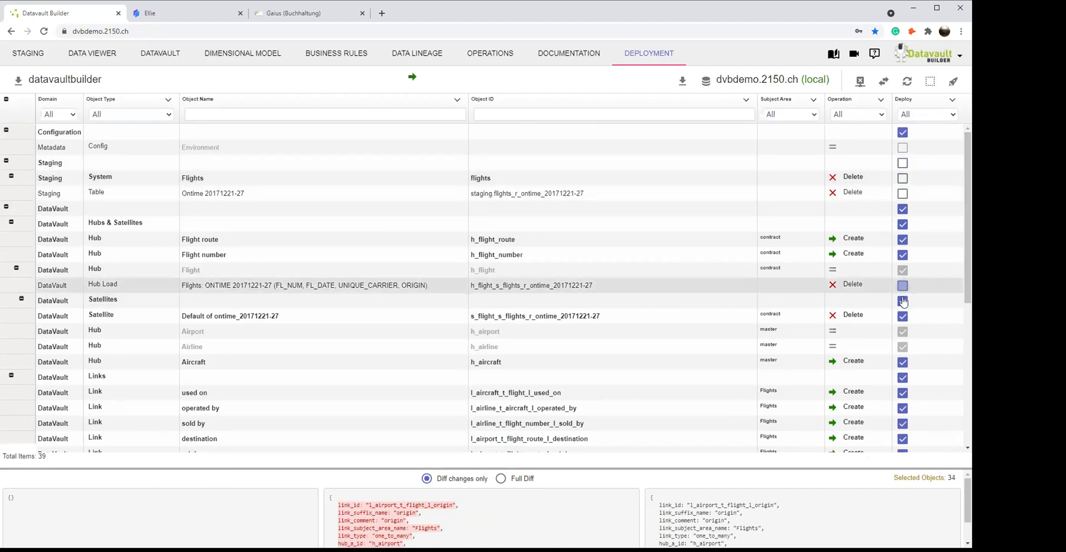
{"action": "left_click", "coordinate": [904, 316]}
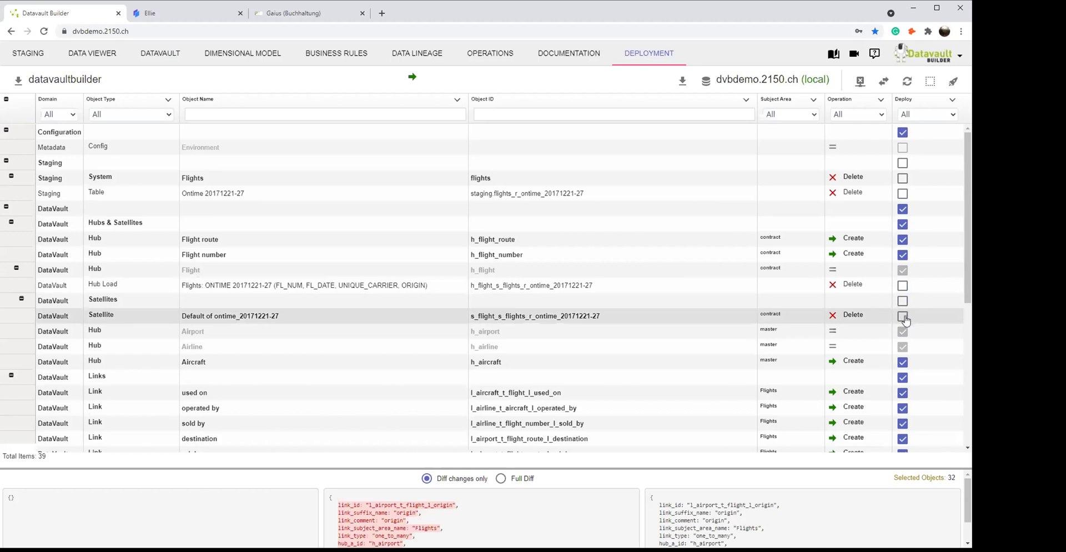
{"action": "left_click", "coordinate": [931, 82]}
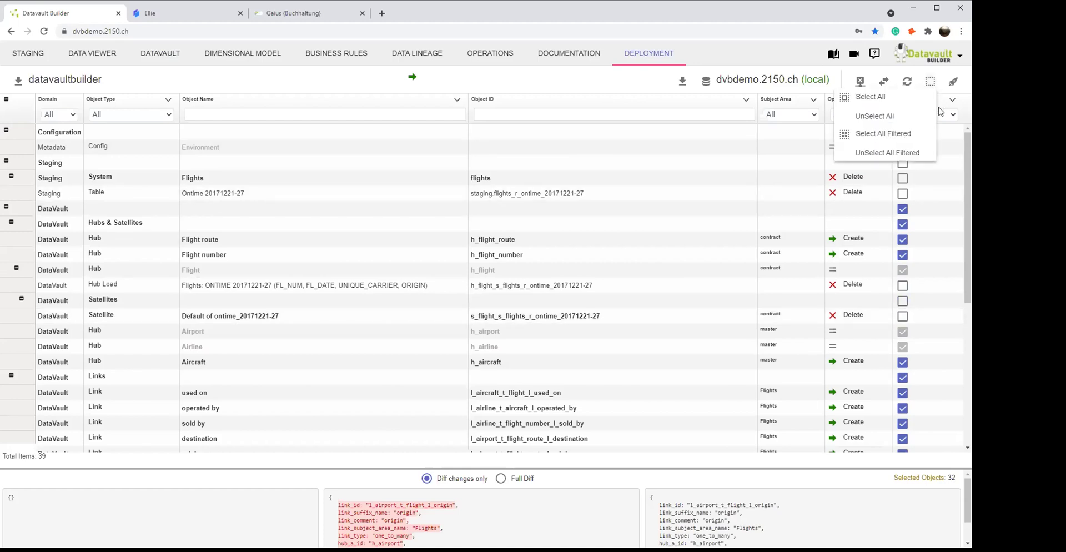
{"action": "left_click", "coordinate": [869, 116]}
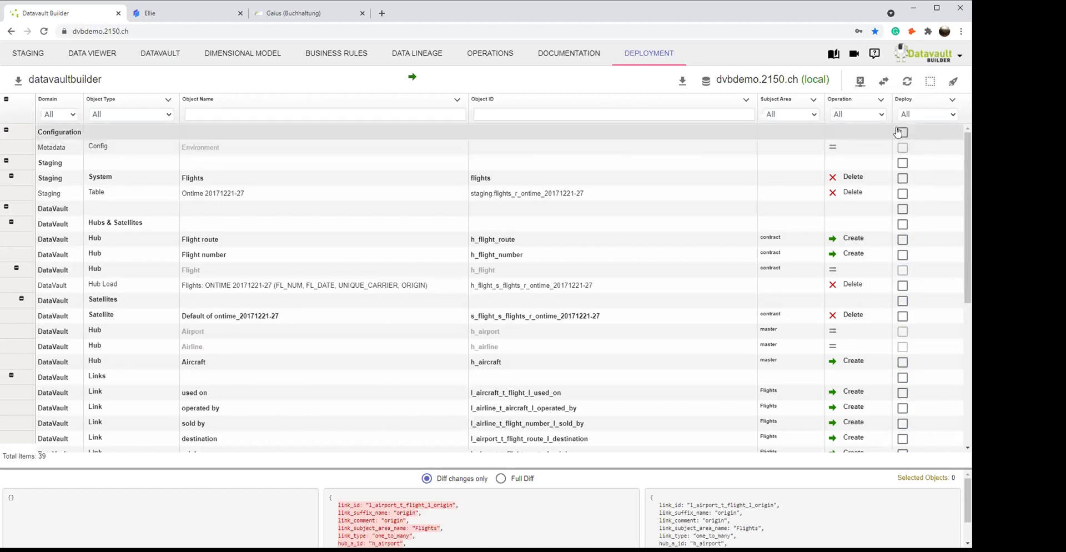
{"action": "left_click", "coordinate": [867, 144]}
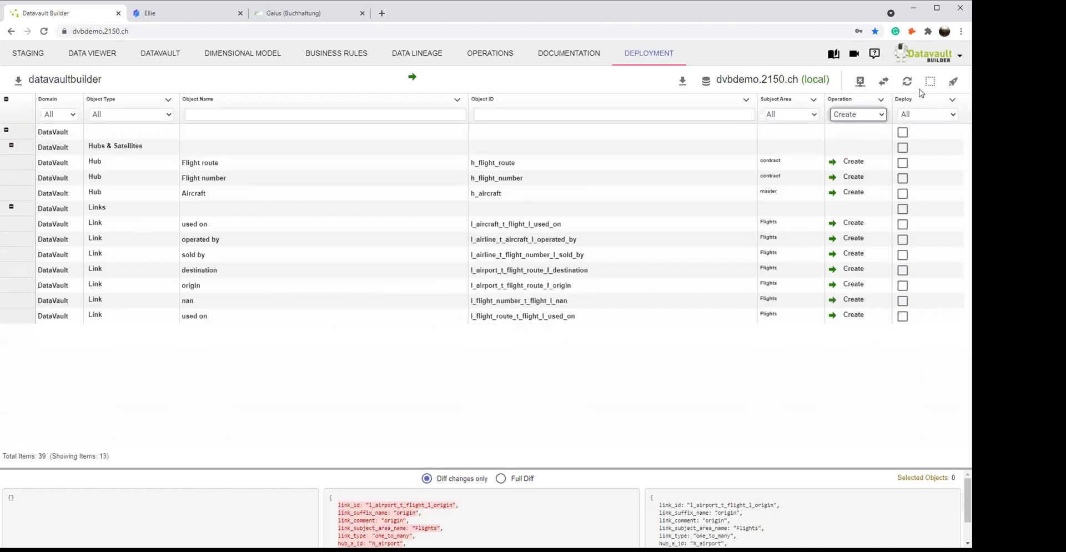
{"action": "left_click", "coordinate": [930, 82]}
{"action": "left_click", "coordinate": [921, 100]}
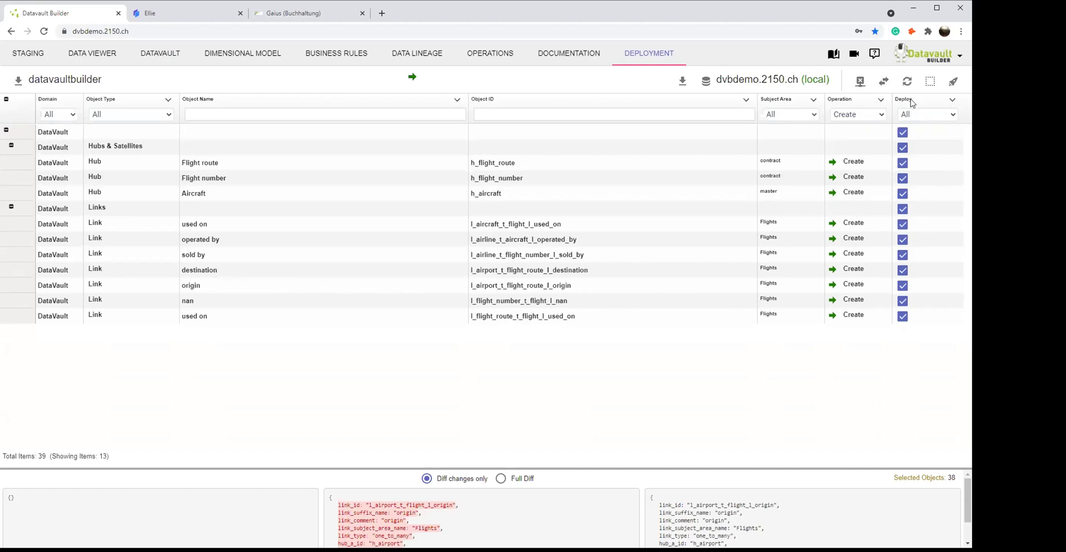
{"action": "left_click", "coordinate": [871, 119]}
{"action": "left_click", "coordinate": [873, 130]}
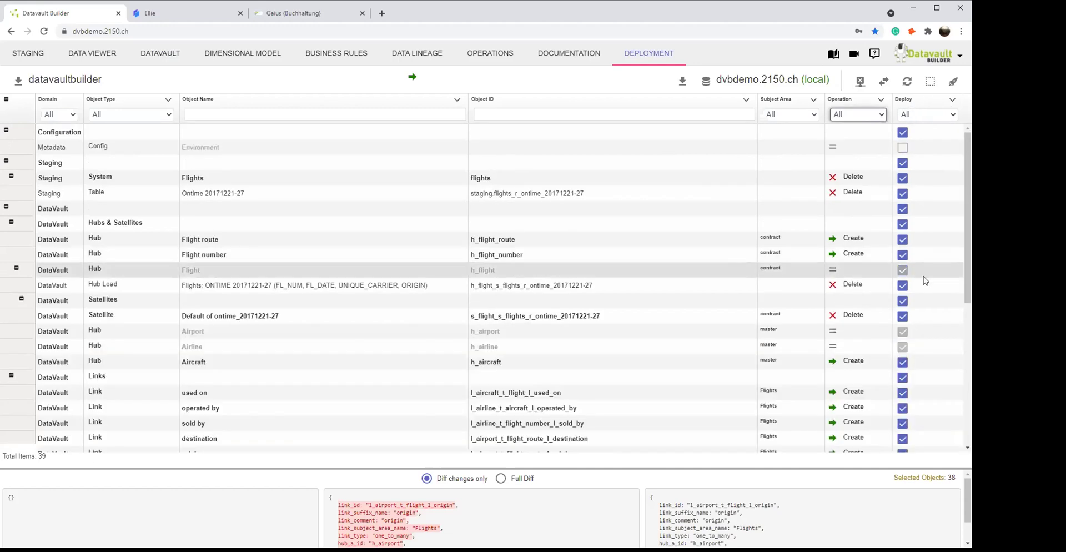
{"action": "scroll", "coordinate": [925, 319], "scroll_direction": "down", "scroll_amount": 3}
{"action": "scroll", "coordinate": [926, 319], "scroll_direction": "down", "scroll_amount": 2}
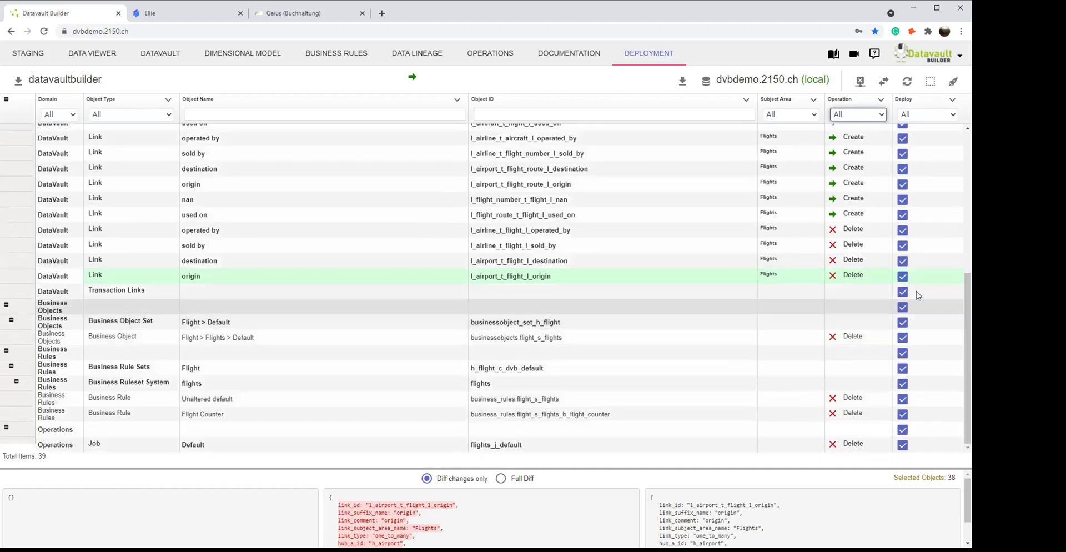
{"action": "left_click", "coordinate": [931, 86]}
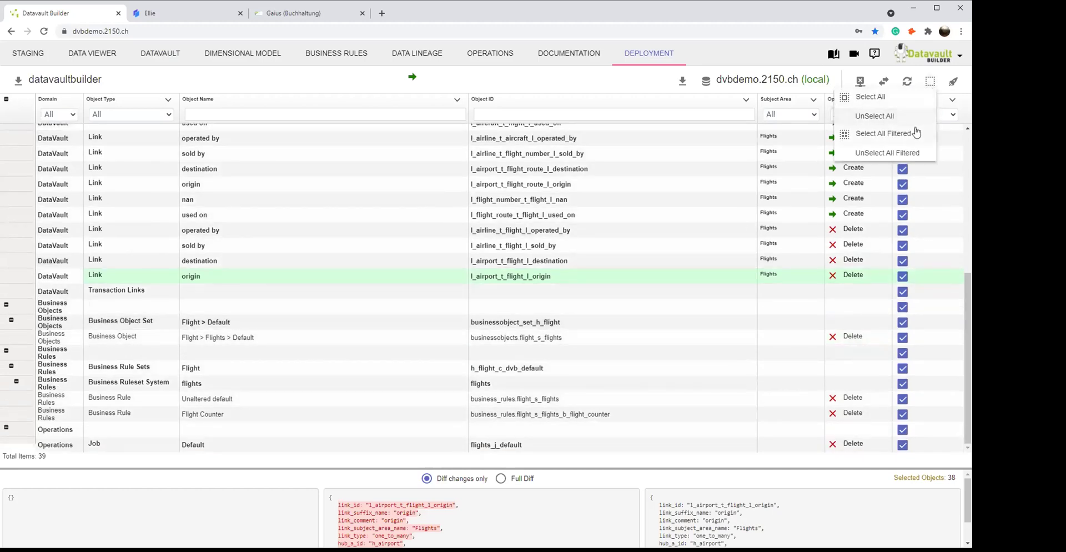
{"action": "left_click", "coordinate": [902, 119]}
Step: Filter the comparison to Create operations and mark all filtered objects for deployment
{"action": "left_click", "coordinate": [887, 113]}
{"action": "left_click", "coordinate": [890, 128]}
{"action": "left_click", "coordinate": [936, 83]}
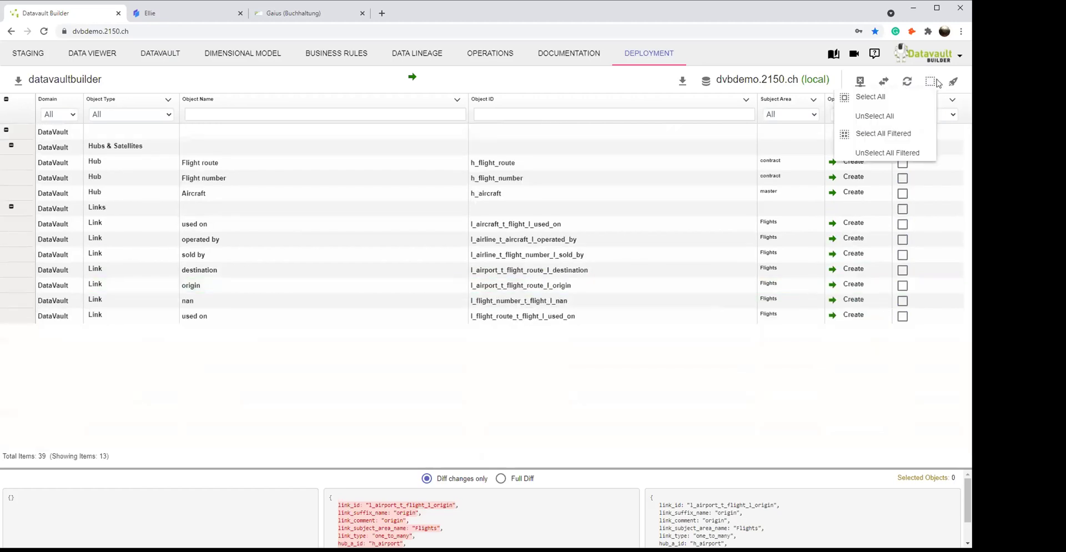
{"action": "left_click", "coordinate": [899, 135]}
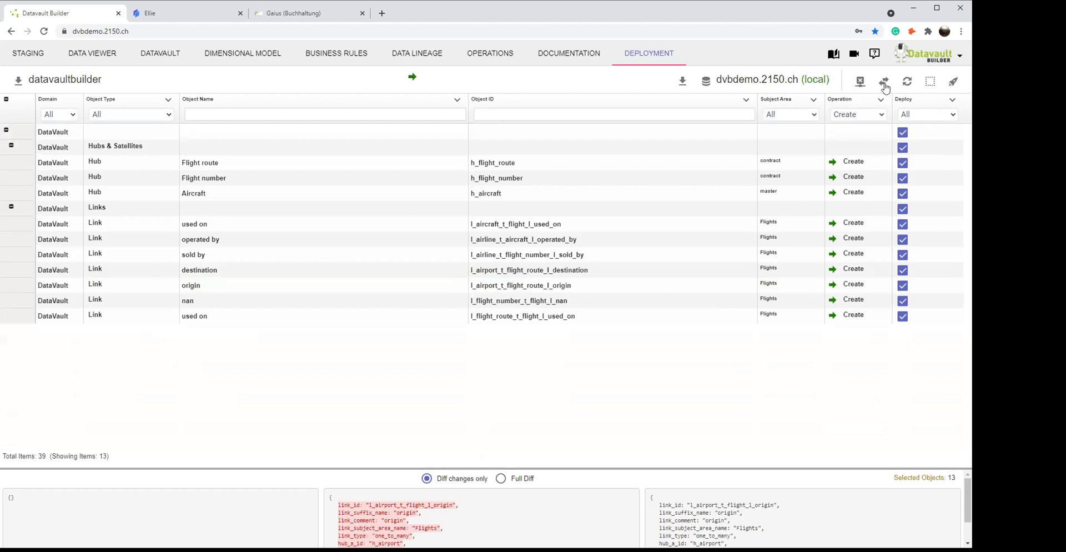
Step: Show all operations again and also mark the Delete-flagged Flight links operated by, sold by, destination and origin for deployment
{"action": "left_click", "coordinate": [867, 116]}
{"action": "left_click", "coordinate": [868, 129]}
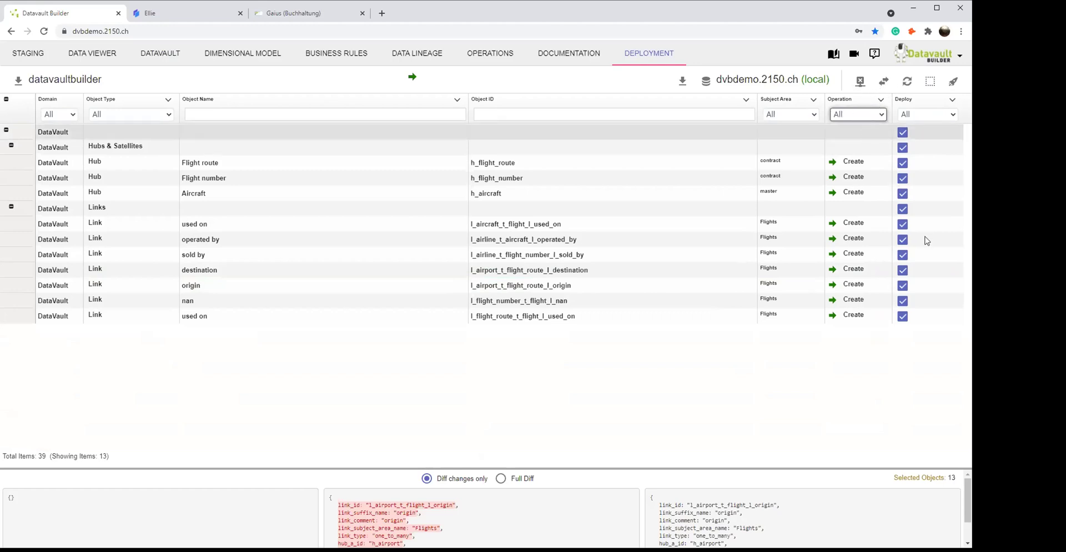
{"action": "scroll", "coordinate": [911, 267], "scroll_direction": "down", "scroll_amount": 3}
{"action": "left_click", "coordinate": [904, 304]}
{"action": "left_click", "coordinate": [903, 312]}
{"action": "left_click", "coordinate": [903, 327]}
{"action": "left_click", "coordinate": [904, 342]}
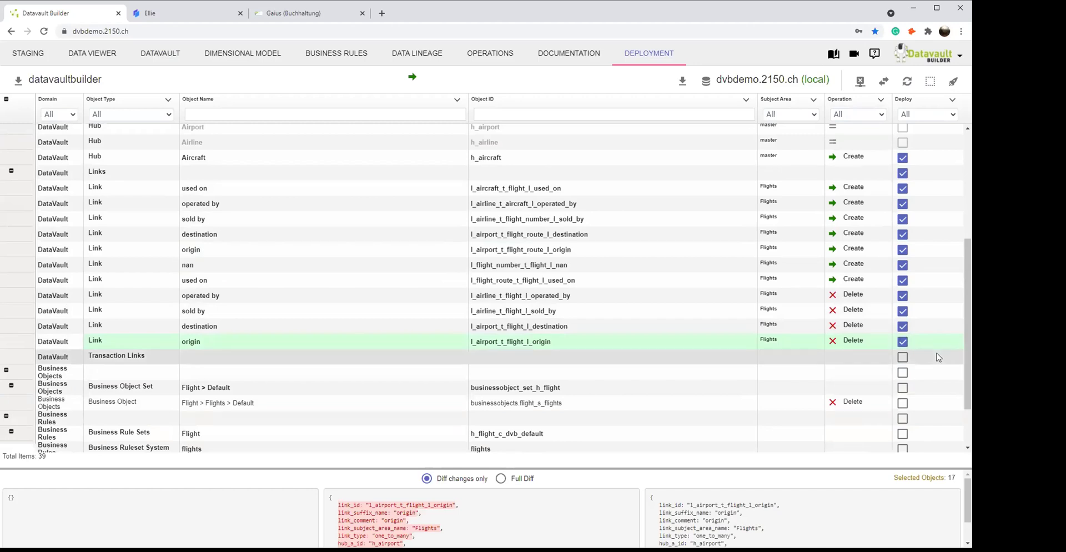
Step: Deploy the selected objects directly to dvbdemo.2150.ch and close the completion summary from the Datavault view
{"action": "left_click", "coordinate": [953, 84]}
{"action": "left_click", "coordinate": [613, 351]}
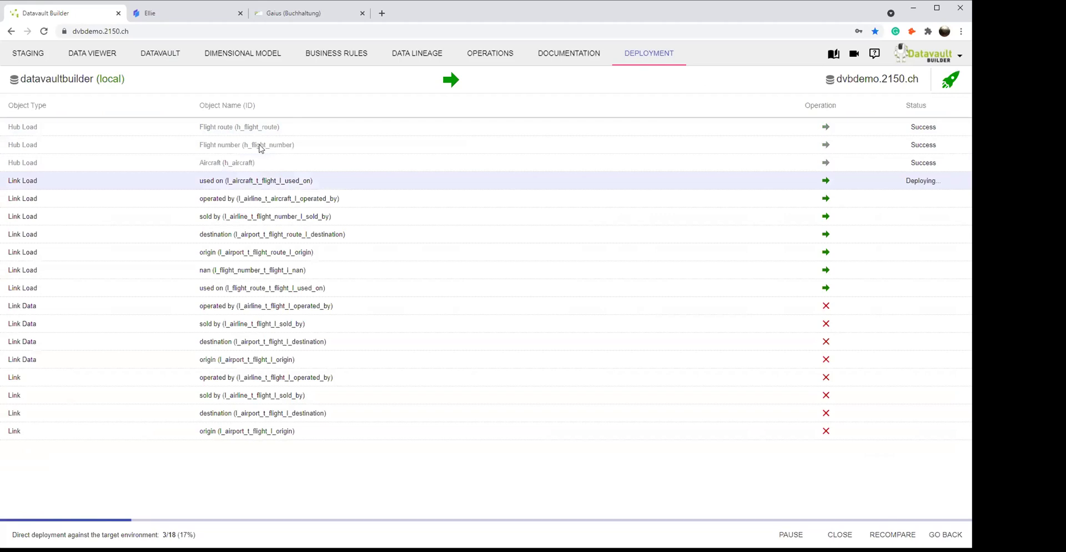
{"action": "left_click", "coordinate": [167, 58]}
{"action": "left_click", "coordinate": [267, 104]}
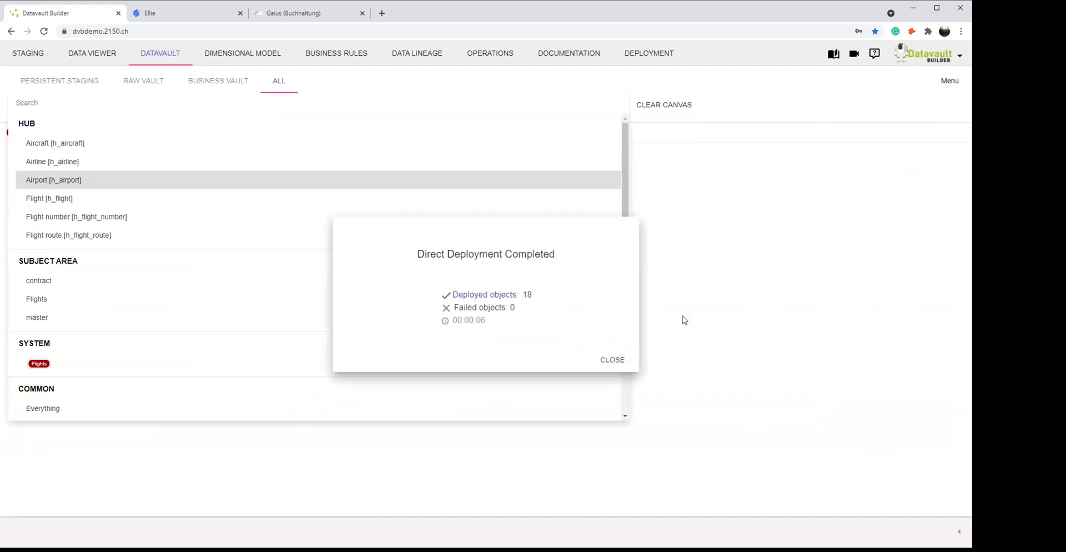
{"action": "left_click", "coordinate": [613, 360]}
Step: Clear the Datavault canvas and display the Flight hub with its related hubs
{"action": "left_click", "coordinate": [665, 104]}
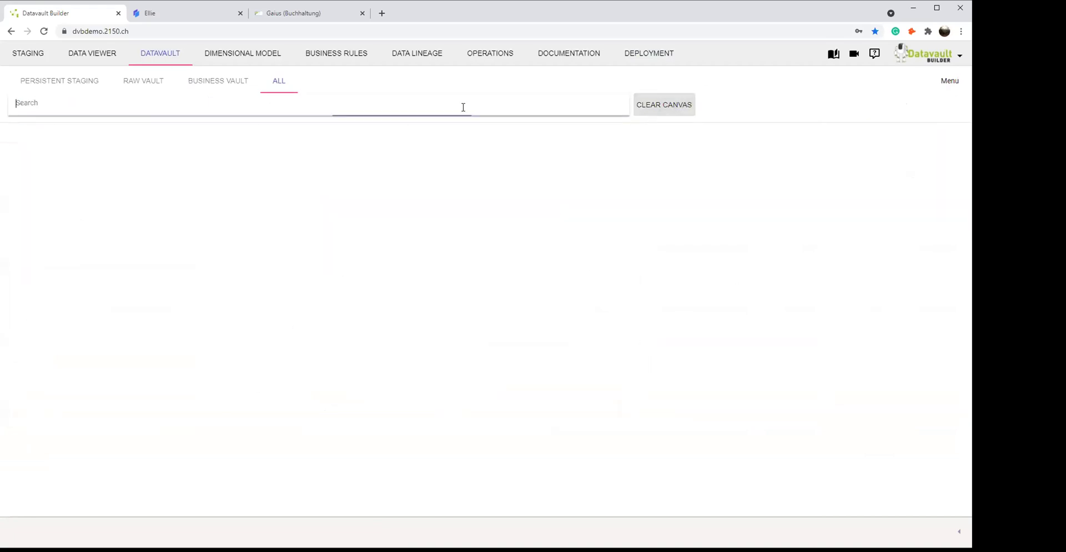
{"action": "left_click", "coordinate": [402, 103]}
{"action": "left_click", "coordinate": [99, 201]}
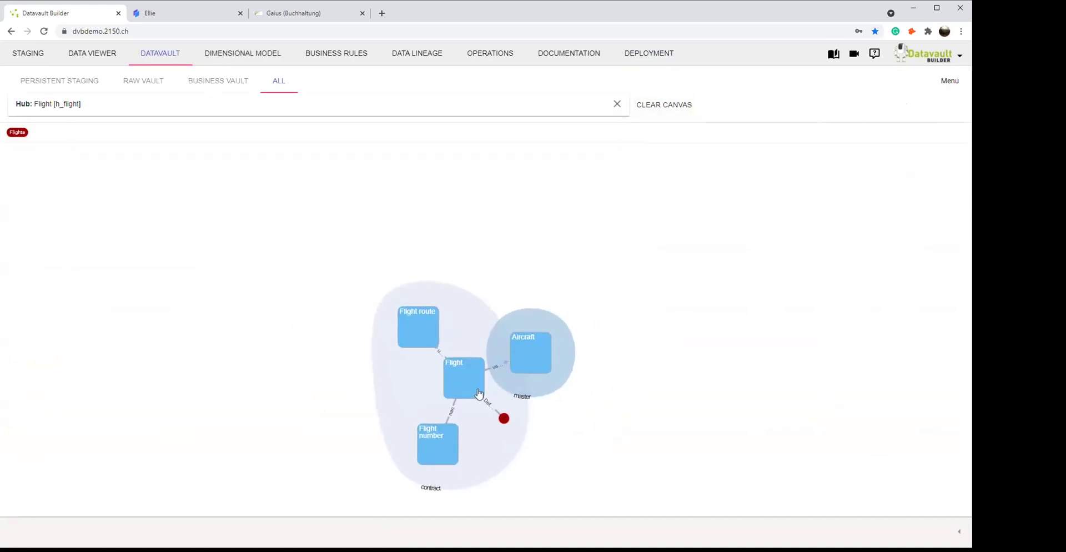
Step: Spread out the Flight, Flight number, Aircraft and Flight route hubs, and expand Flight route to show its Airport links
{"action": "left_click_drag", "start_coordinate": [474, 393], "coordinate": [486, 419]}
{"action": "left_click_drag", "start_coordinate": [417, 448], "coordinate": [334, 408]}
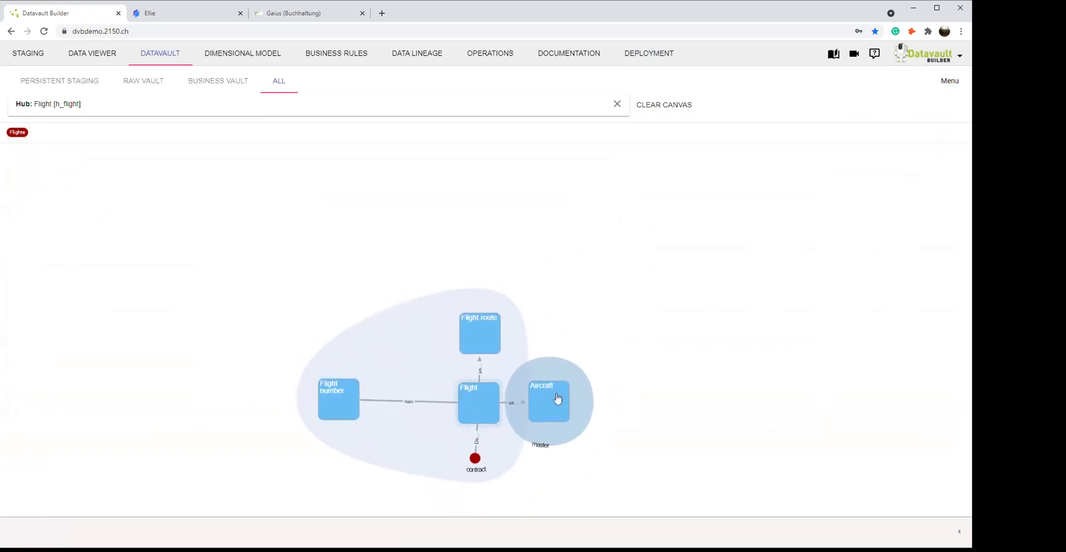
{"action": "left_click_drag", "start_coordinate": [569, 404], "coordinate": [409, 340]}
{"action": "left_click_drag", "start_coordinate": [536, 410], "coordinate": [683, 241]}
{"action": "double_click", "coordinate": [556, 325]}
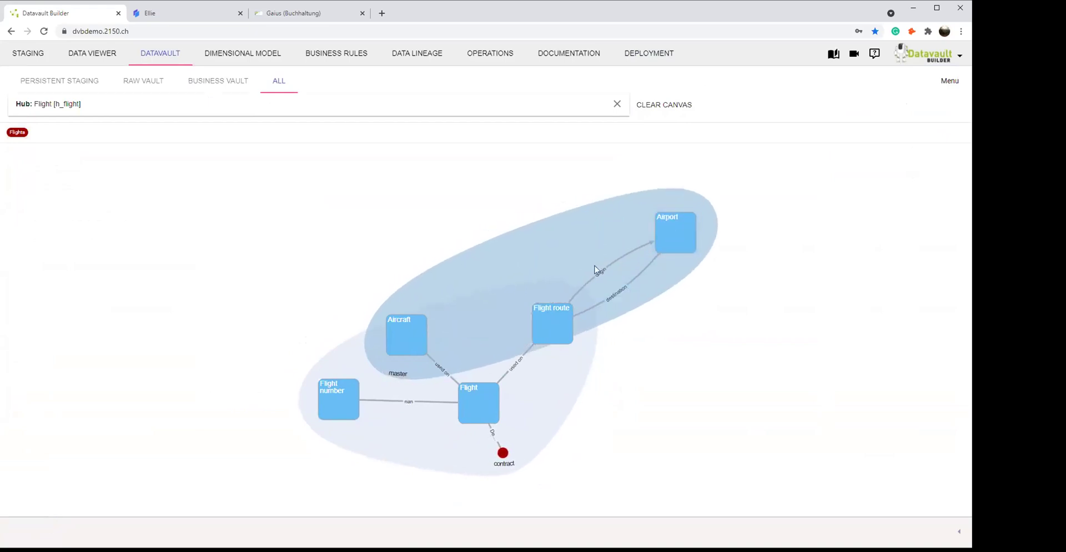
{"action": "left_click_drag", "start_coordinate": [421, 352], "coordinate": [345, 247]}
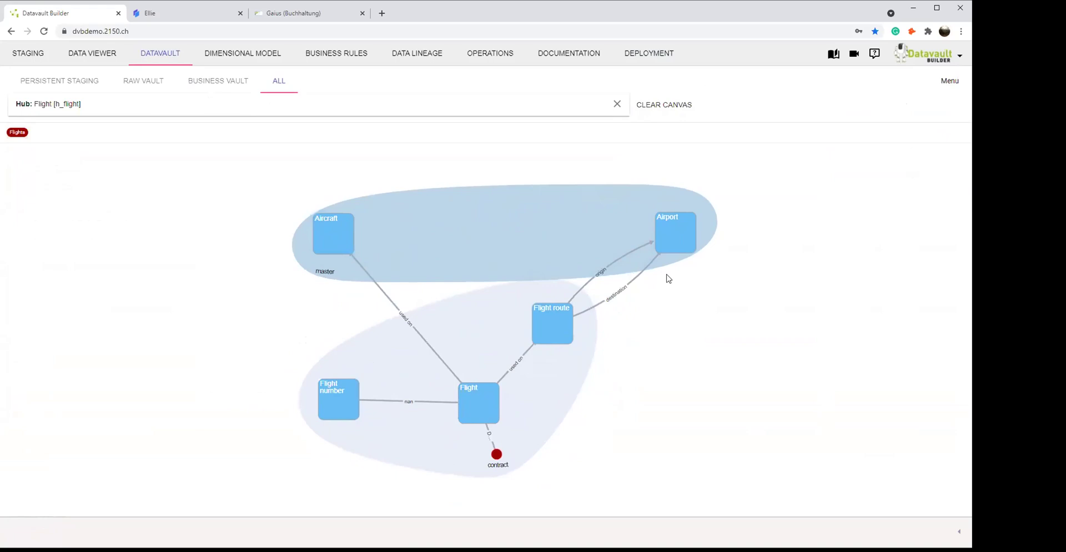
Step: Switch to Ellie to review the Flights - basic model diagram, and return to the Datavault Builder canvas
{"action": "left_click", "coordinate": [158, 17]}
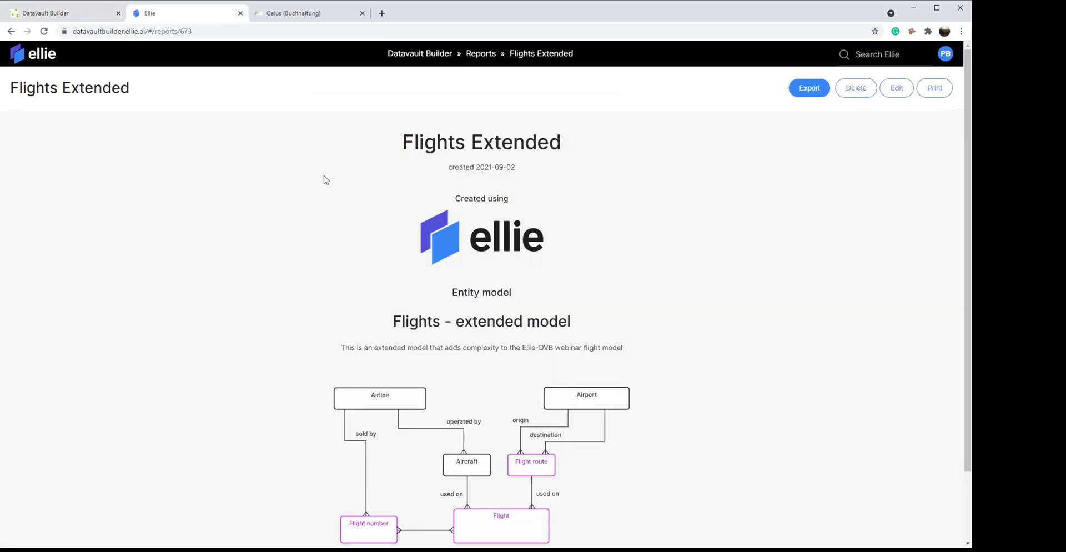
{"action": "left_click", "coordinate": [11, 32]}
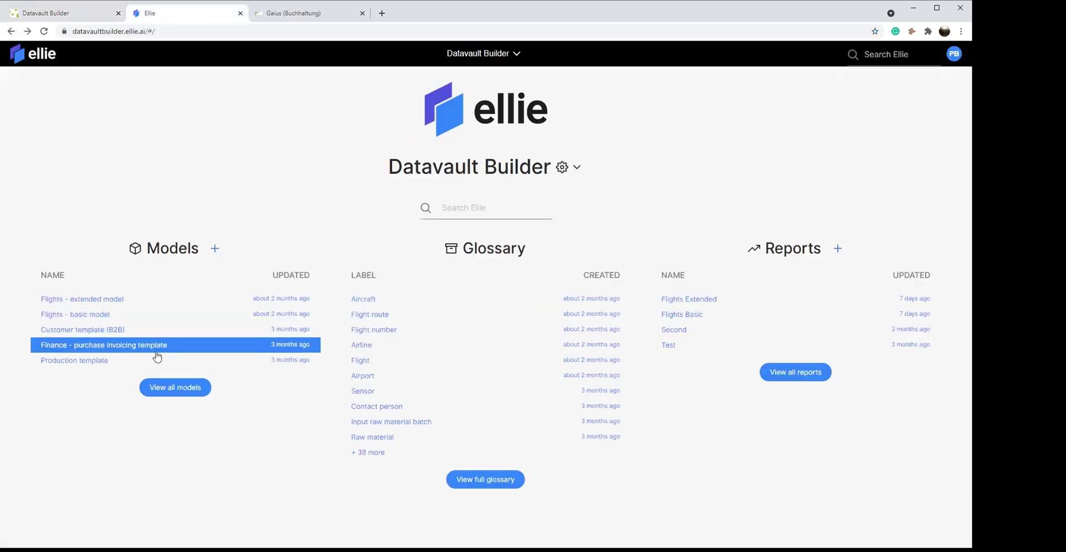
{"action": "left_click", "coordinate": [123, 316]}
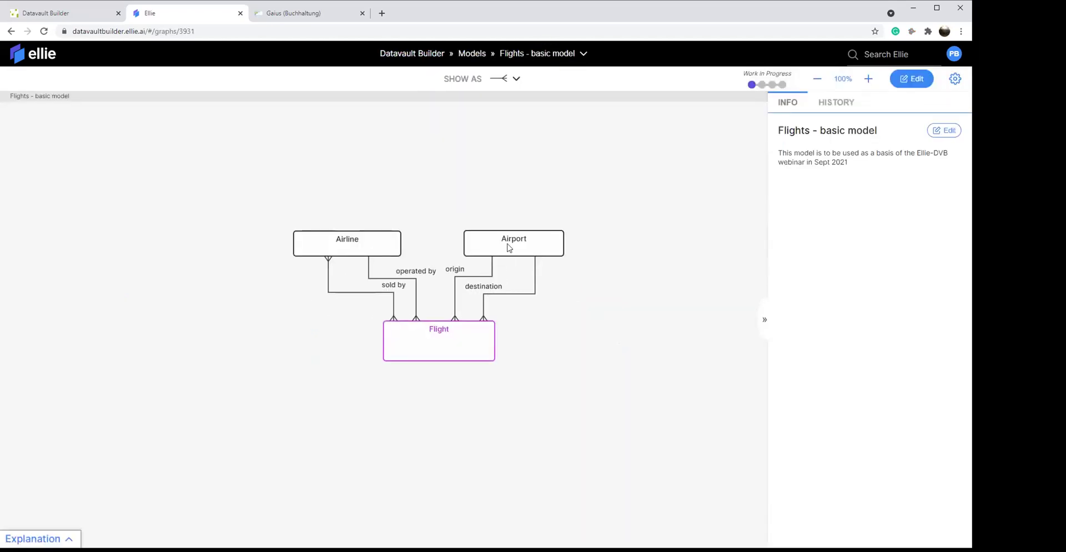
{"action": "left_click", "coordinate": [61, 16]}
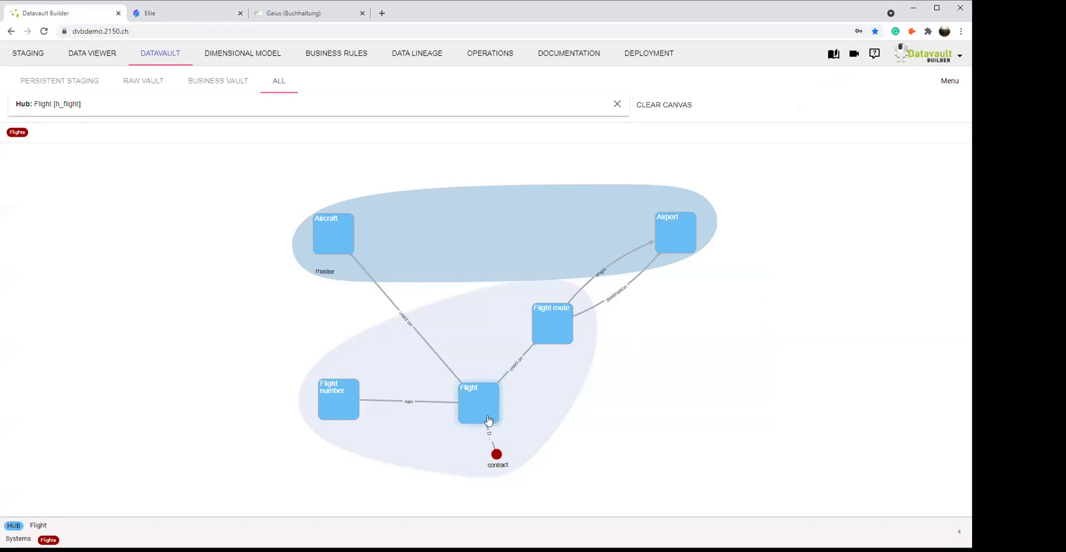
Step: Run the Default load job of the Flights system and return to the Datavault canvas
{"action": "left_click", "coordinate": [485, 57]}
{"action": "left_click", "coordinate": [79, 89]}
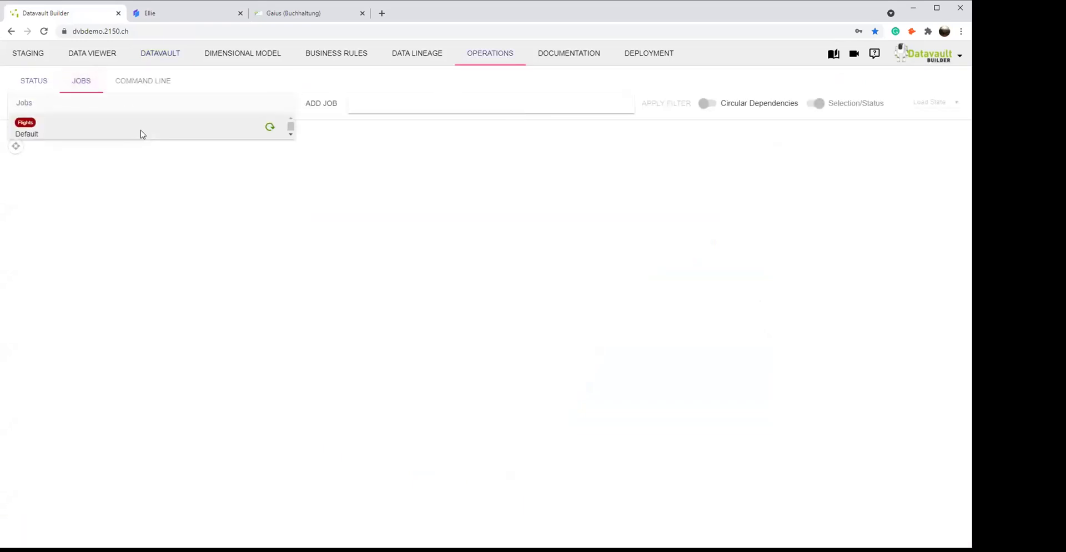
{"action": "left_click", "coordinate": [132, 133]}
{"action": "left_click", "coordinate": [899, 157]}
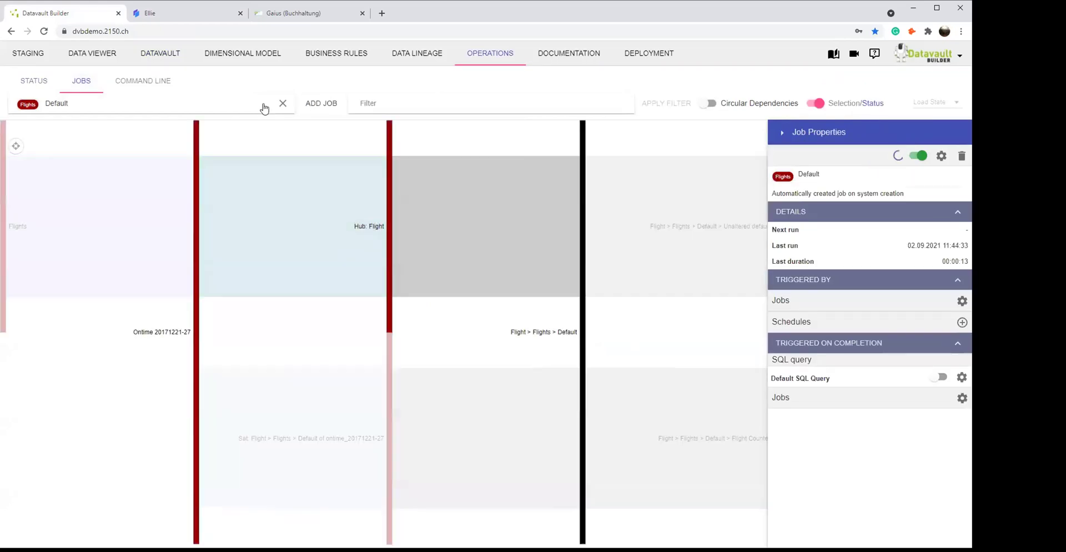
{"action": "left_click", "coordinate": [170, 60]}
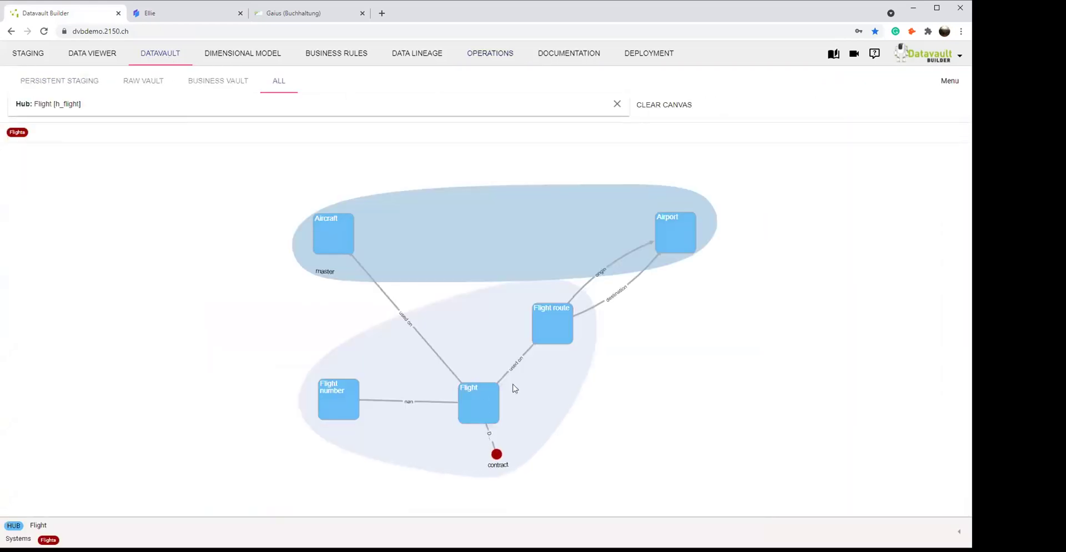
{"action": "right_click", "coordinate": [564, 329]}
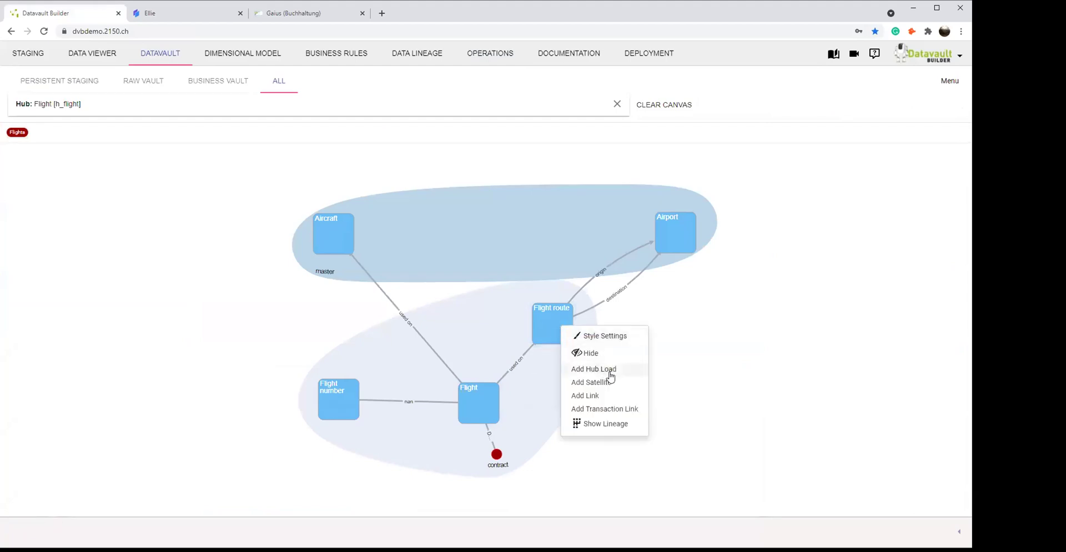
{"action": "left_click", "coordinate": [608, 371]}
{"action": "left_click", "coordinate": [387, 228]}
{"action": "left_click", "coordinate": [378, 243]}
{"action": "left_click", "coordinate": [529, 221]}
{"action": "left_click", "coordinate": [528, 239]}
{"action": "left_click", "coordinate": [345, 284]}
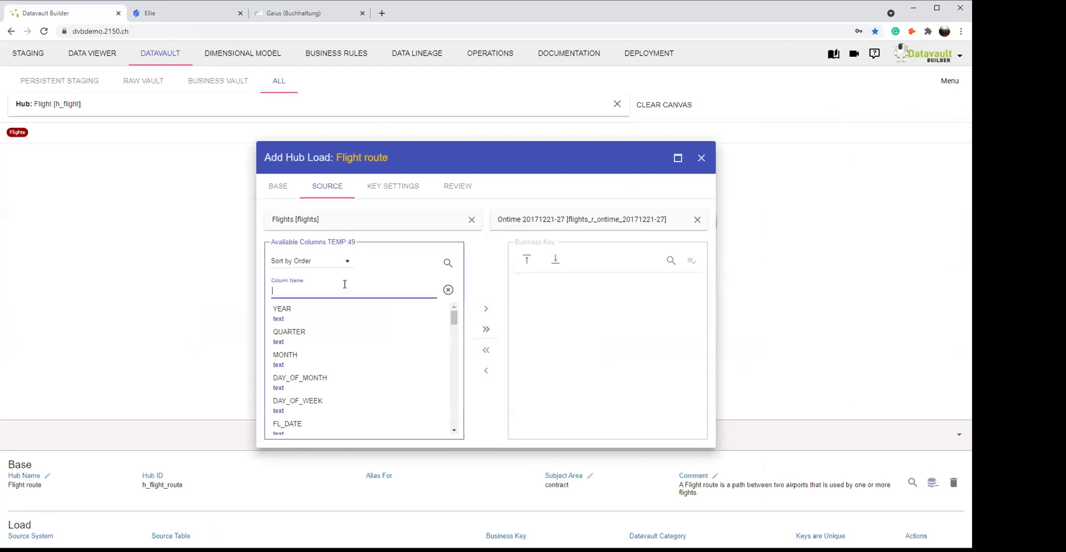
{"action": "type", "text": "num"}
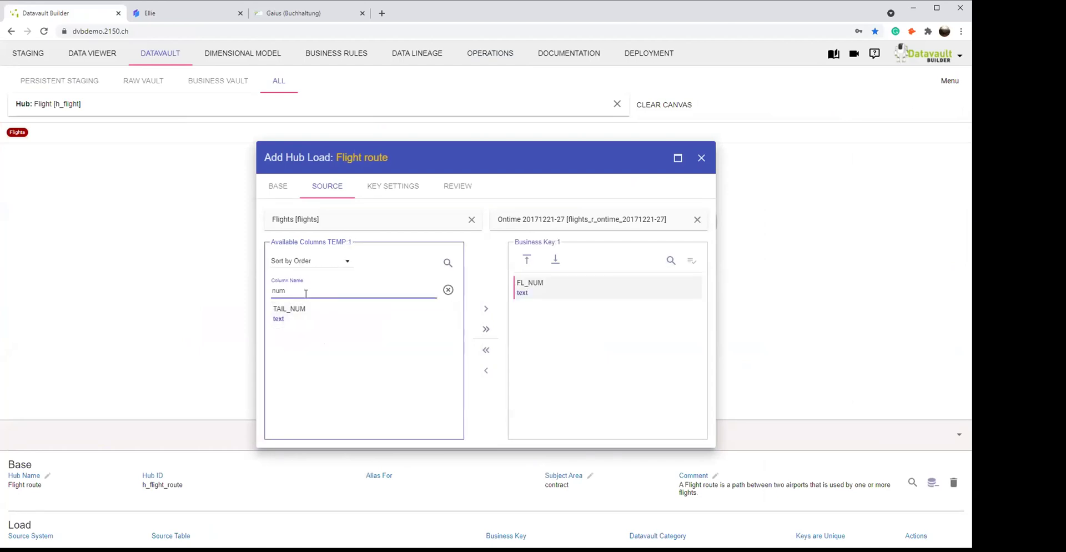
{"action": "key", "text": "ctrl+a"}
{"action": "left_click", "coordinate": [701, 158]}
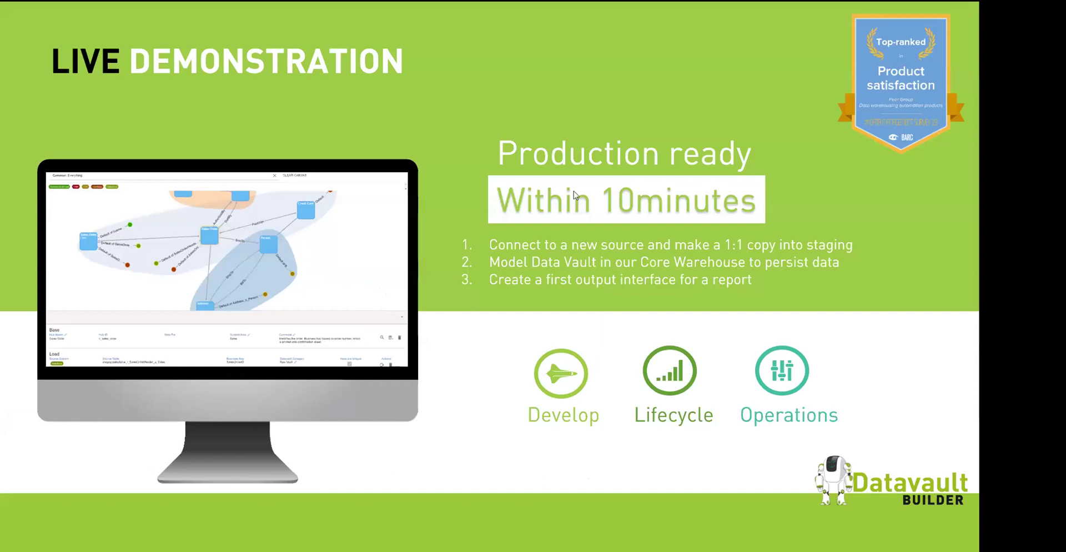
{"action": "left_click", "coordinate": [575, 195]}
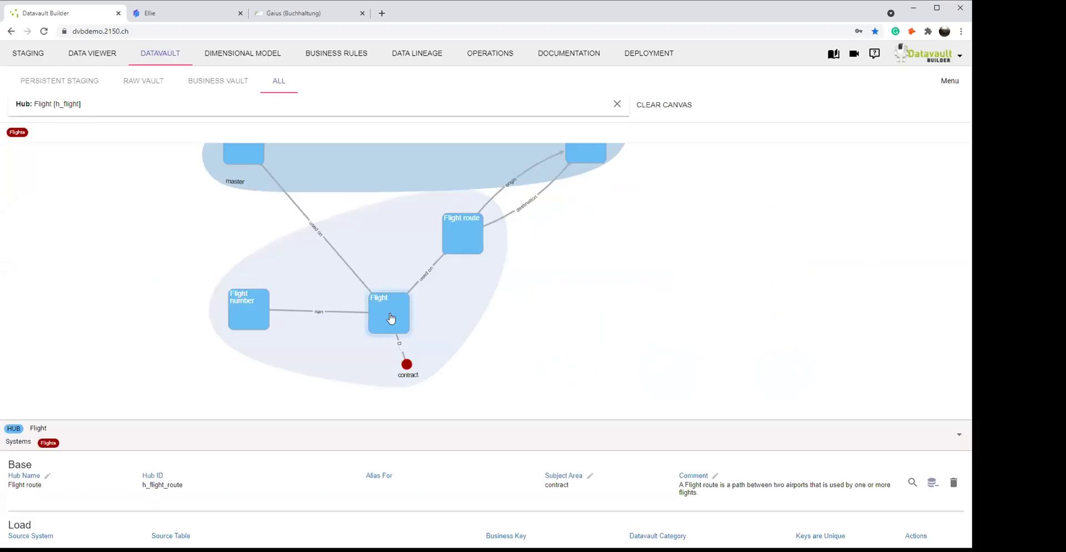
{"action": "right_click", "coordinate": [390, 317]}
{"action": "left_click", "coordinate": [436, 358]}
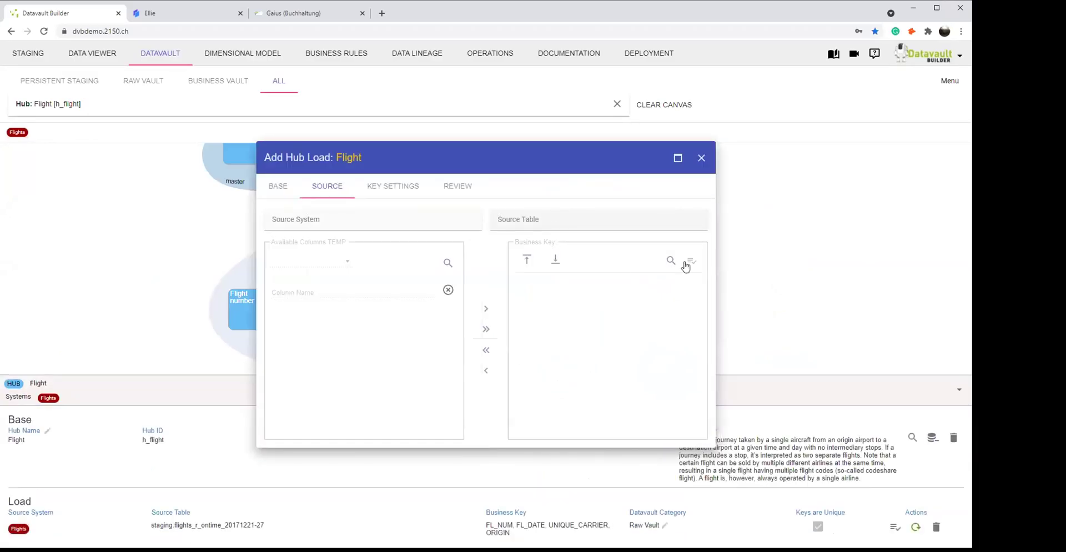
{"action": "left_click", "coordinate": [411, 223]}
{"action": "left_click", "coordinate": [381, 240]}
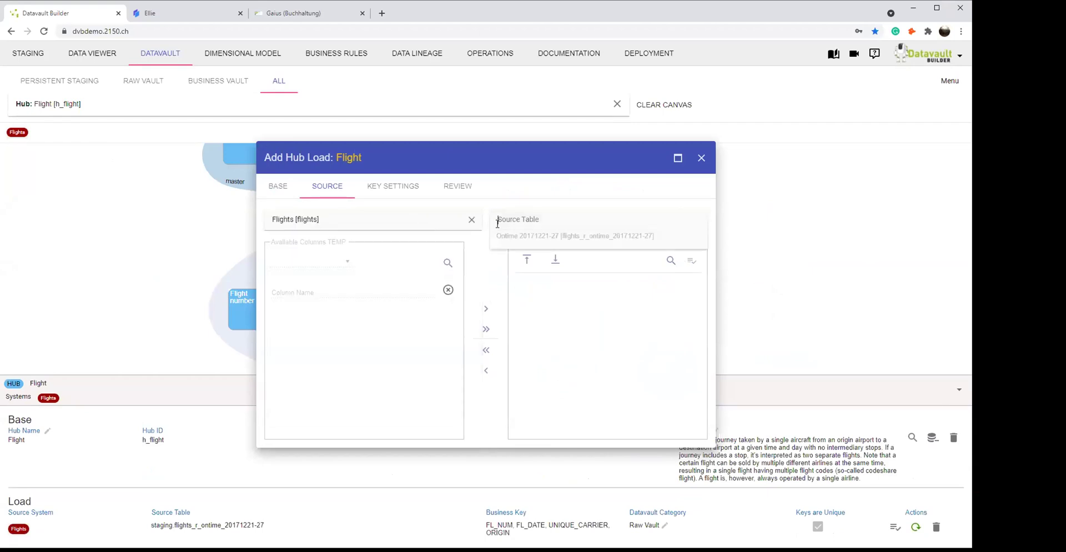
{"action": "left_click", "coordinate": [519, 237]}
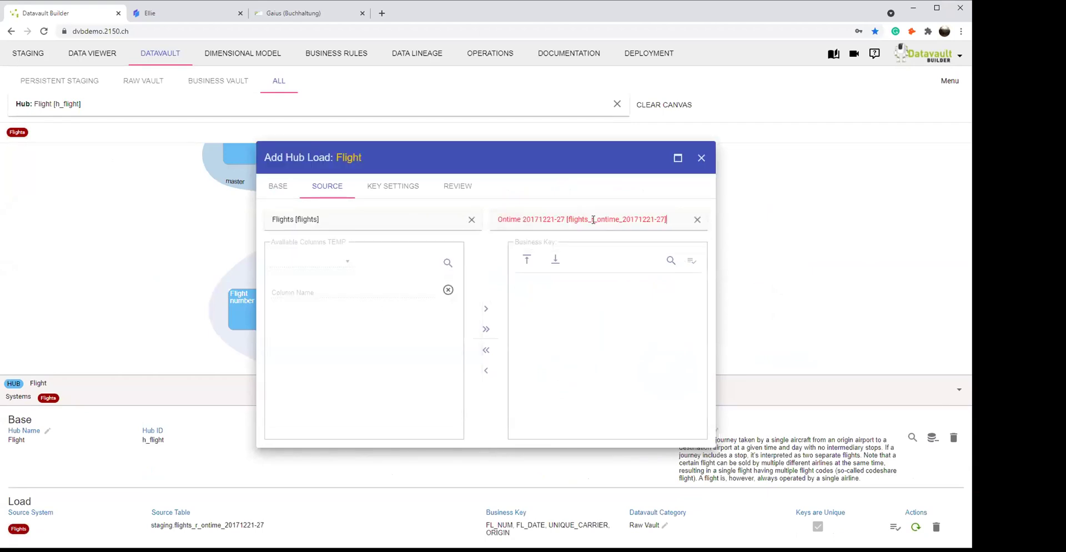
{"action": "left_click", "coordinate": [698, 220]}
{"action": "left_click", "coordinate": [701, 159]}
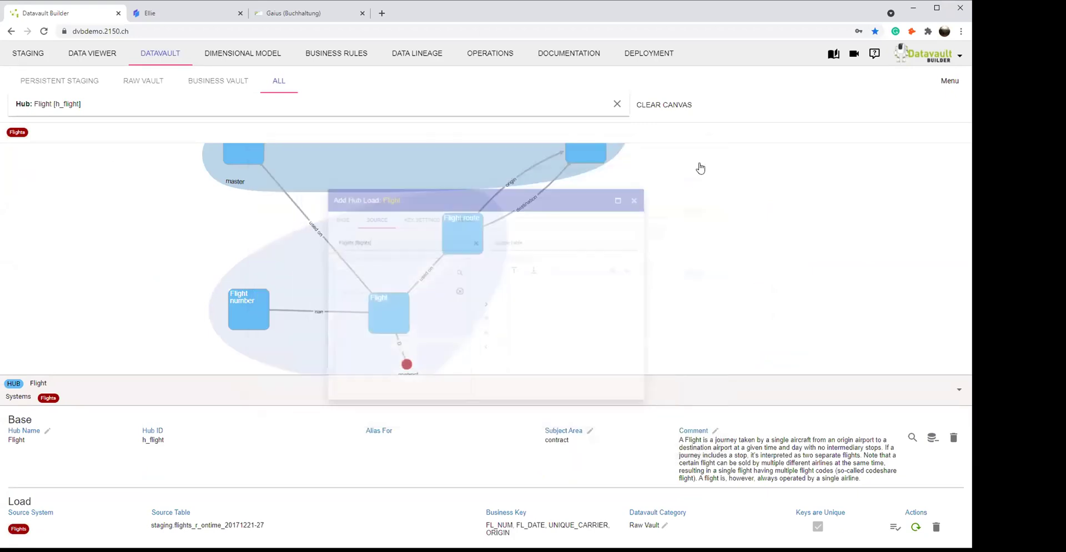
{"action": "right_click", "coordinate": [251, 311]}
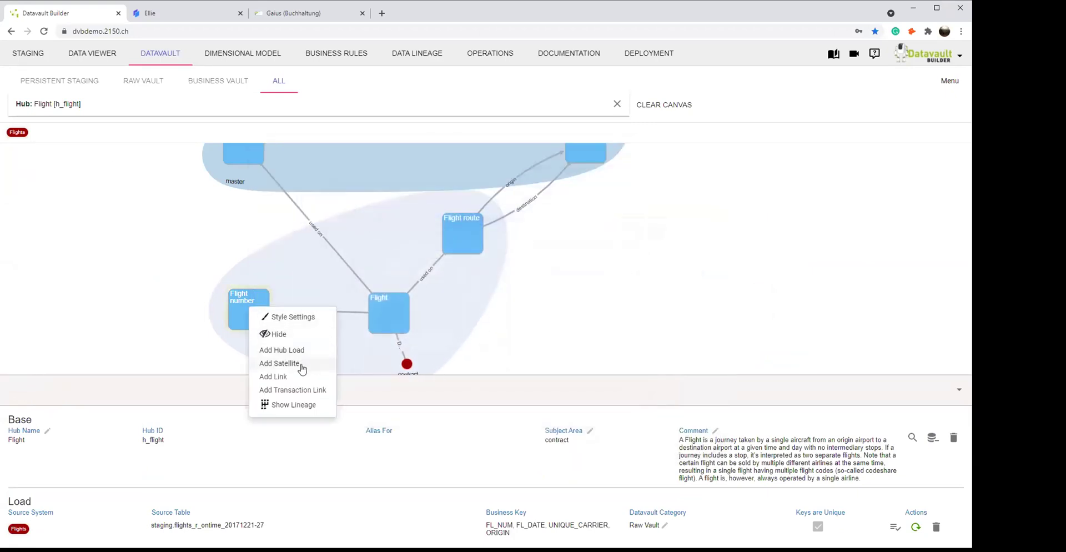
{"action": "left_click", "coordinate": [302, 349]}
{"action": "left_click", "coordinate": [309, 218]}
{"action": "left_click", "coordinate": [335, 236]}
{"action": "left_click", "coordinate": [514, 221]}
{"action": "left_click", "coordinate": [515, 237]}
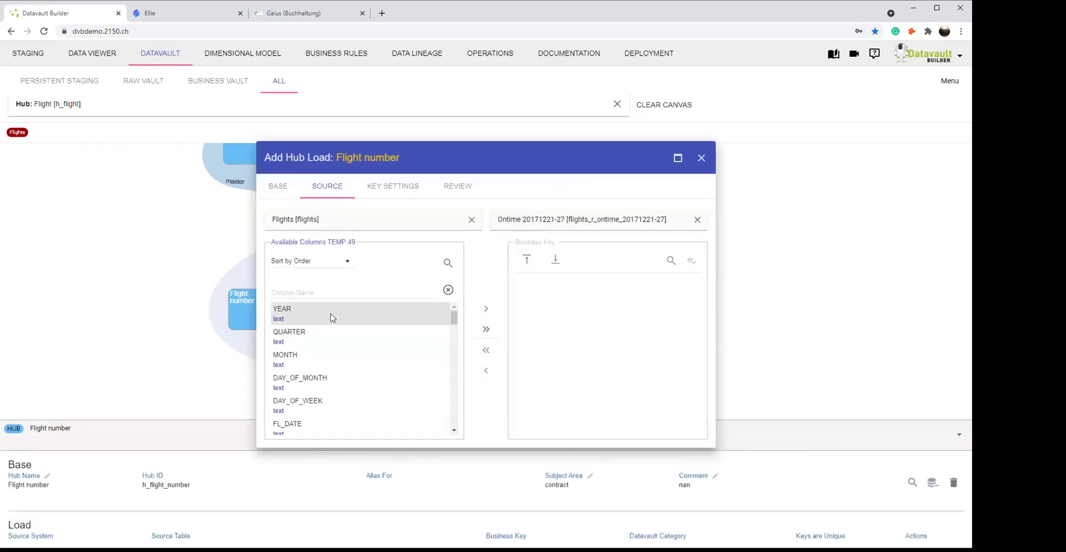
{"action": "left_click_drag", "start_coordinate": [328, 317], "coordinate": [555, 312]}
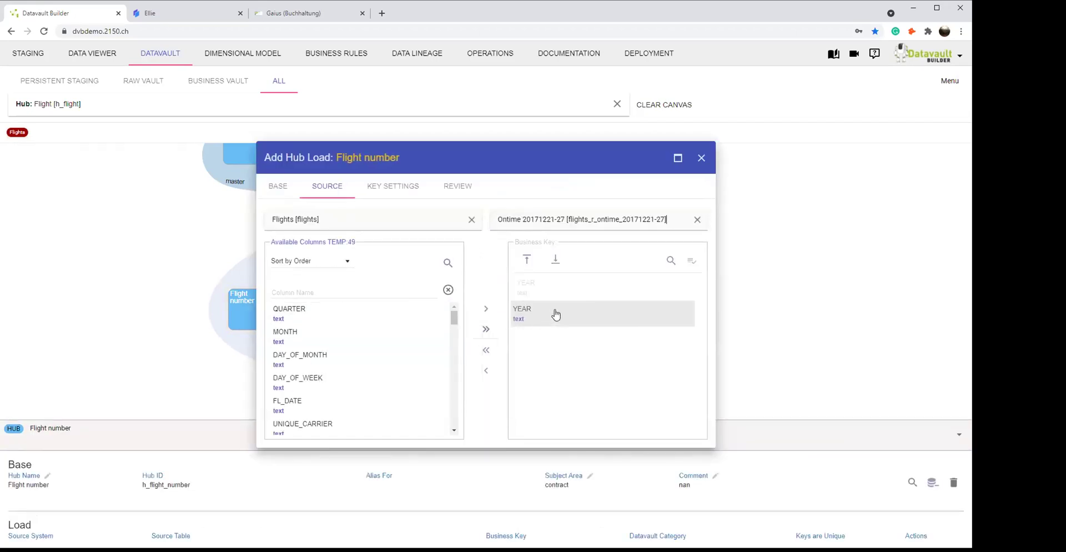
Step: Check the YEAR business key for uniqueness in the data preview, and discard the Flight number hub load
{"action": "left_click", "coordinate": [691, 264]}
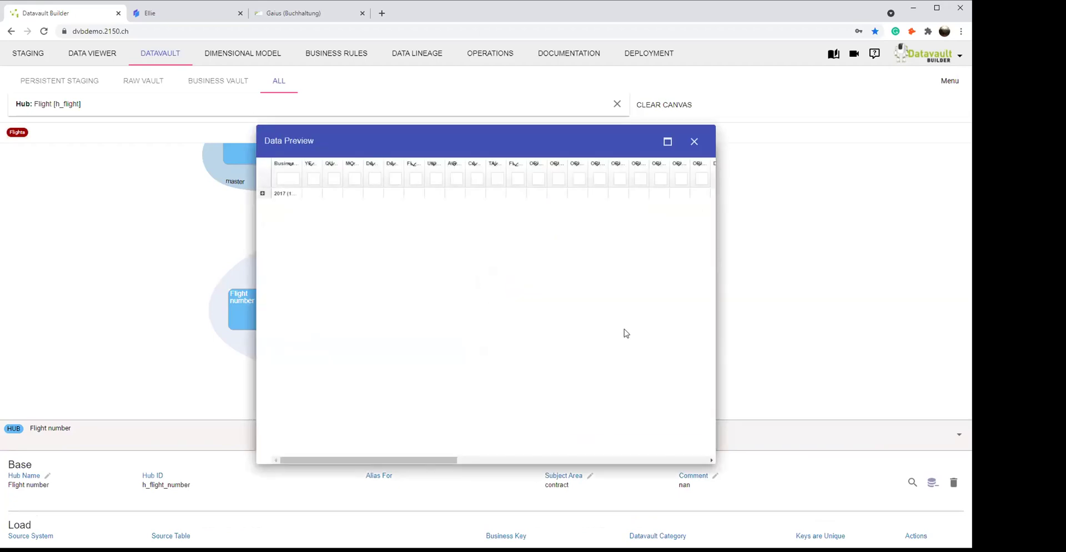
{"action": "left_click_drag", "start_coordinate": [302, 171], "coordinate": [360, 175]}
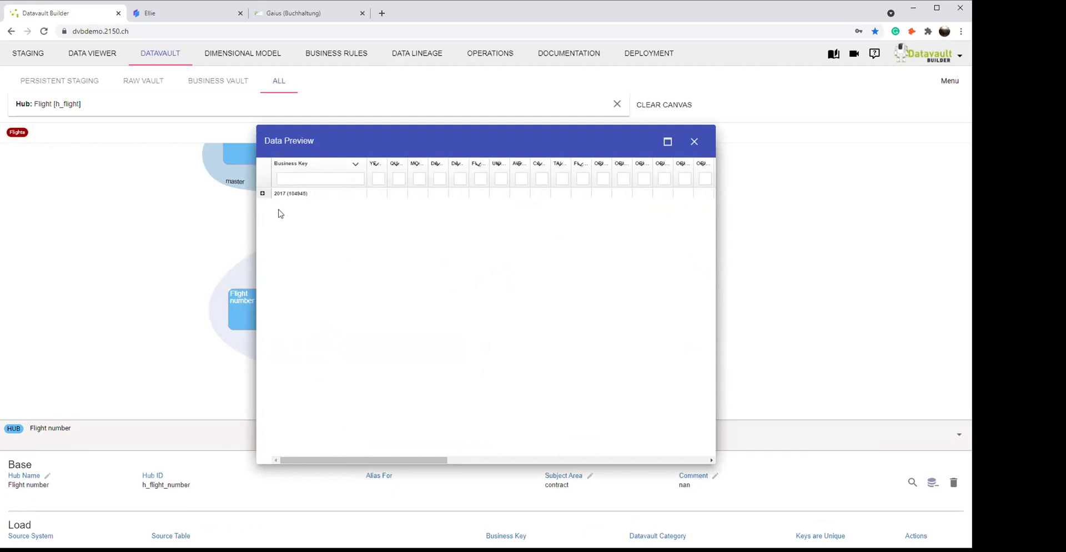
{"action": "left_click", "coordinate": [695, 142]}
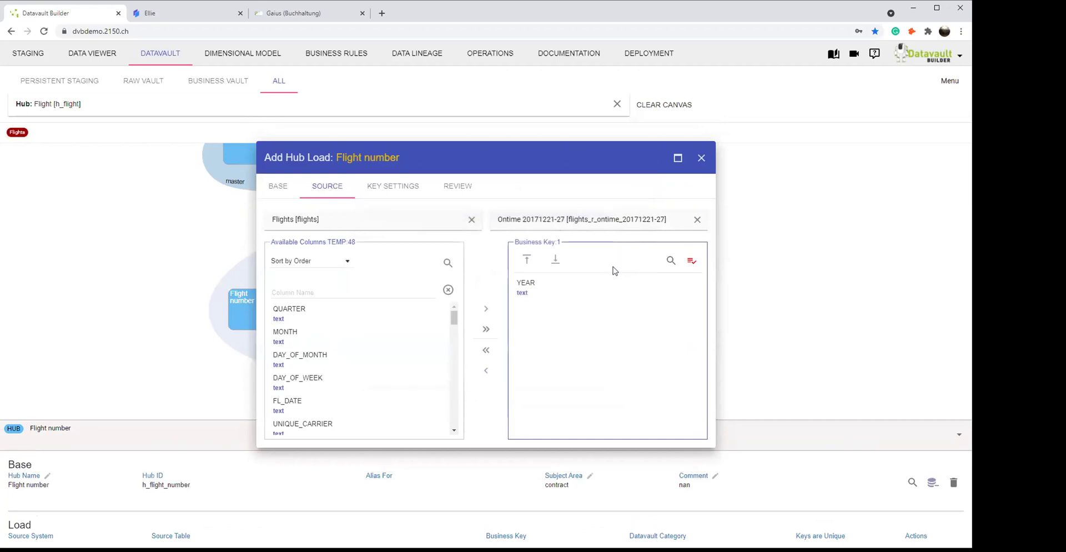
{"action": "double_click", "coordinate": [593, 295]}
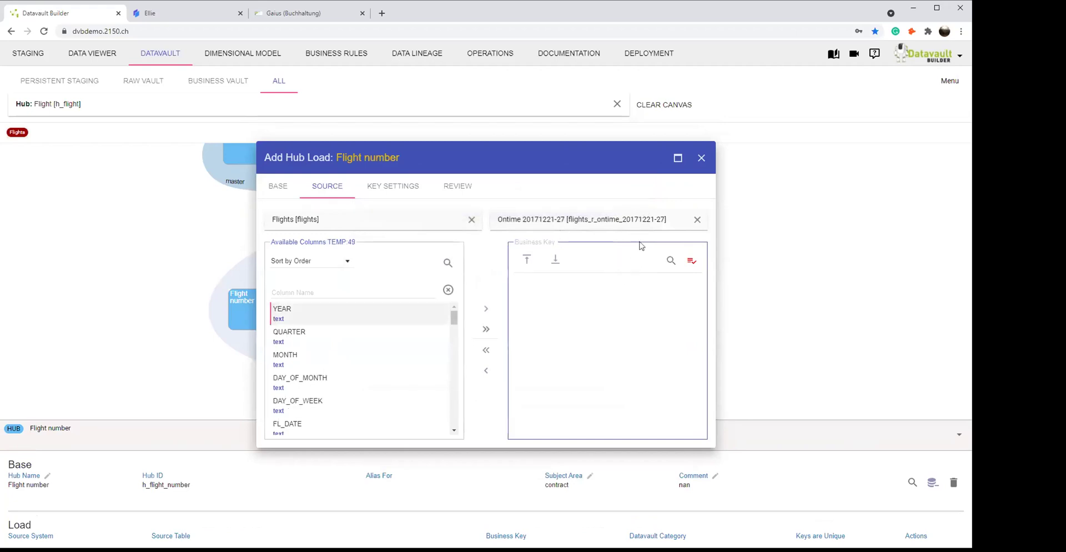
{"action": "left_click", "coordinate": [703, 158]}
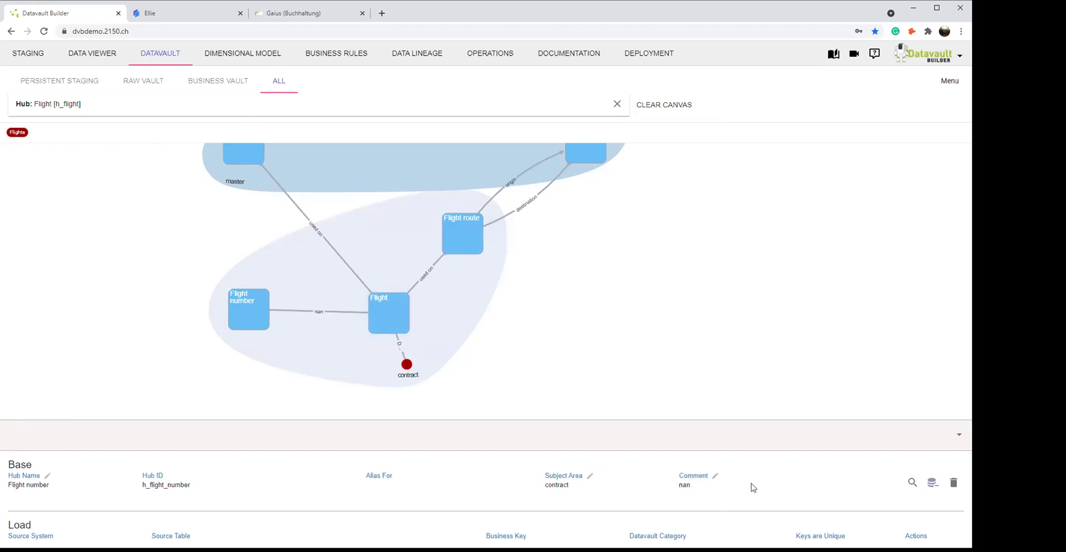
Step: Select the Flight hub on the canvas to inspect its details
{"action": "left_click", "coordinate": [395, 309]}
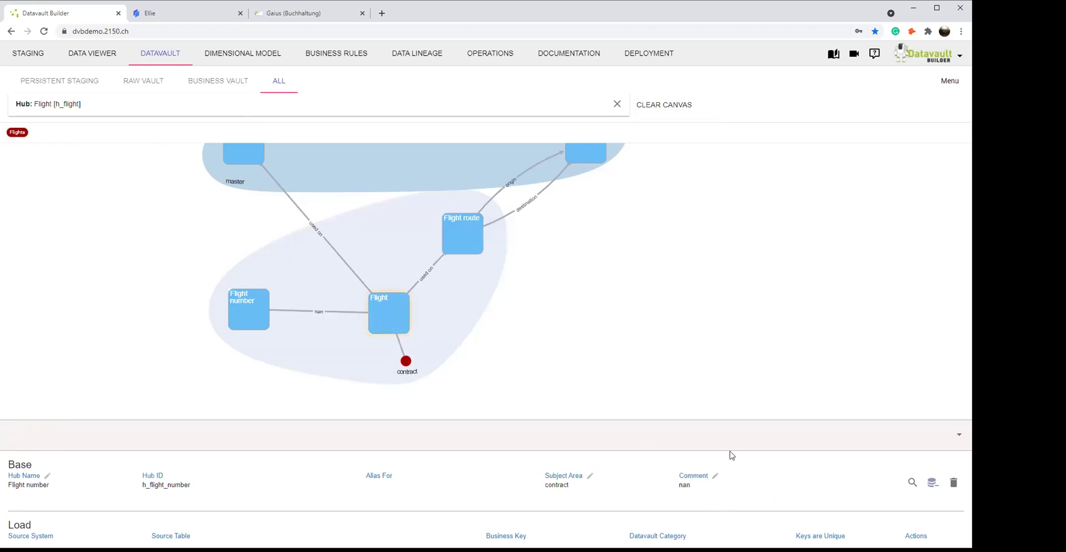